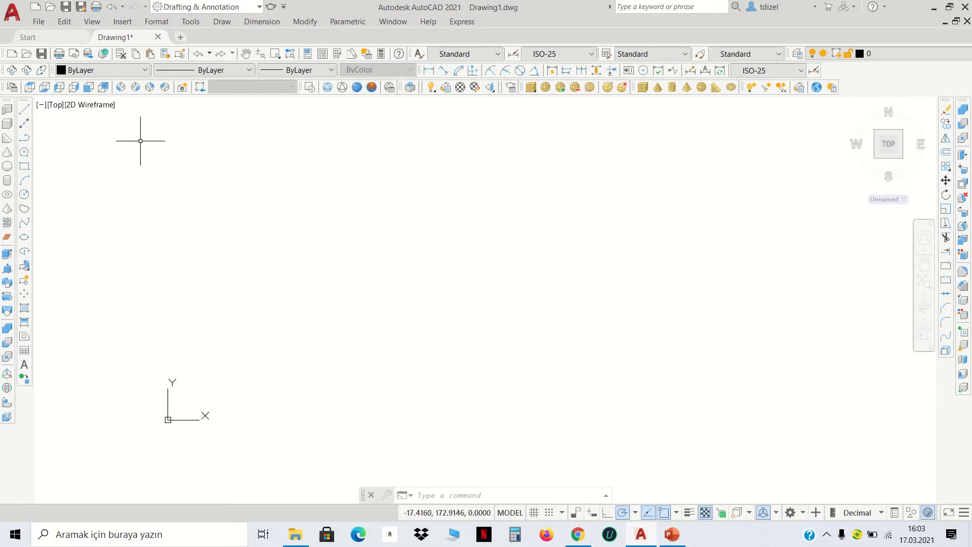
# Step: In the Left view, begin the line outline with a 12-unit top edge
pyautogui.click(58, 90)
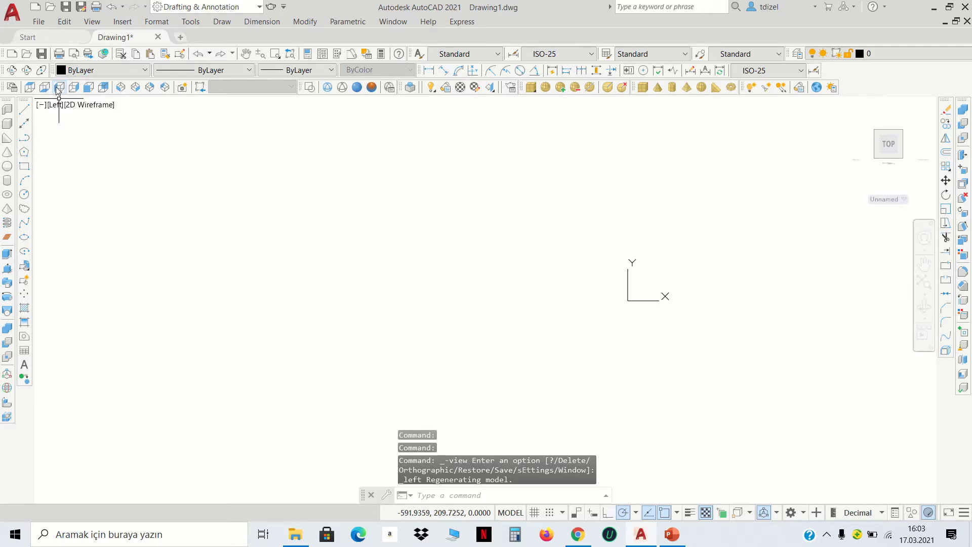
pyautogui.moveTo(554, 254); pyautogui.dragTo(145, 316, button='middle')
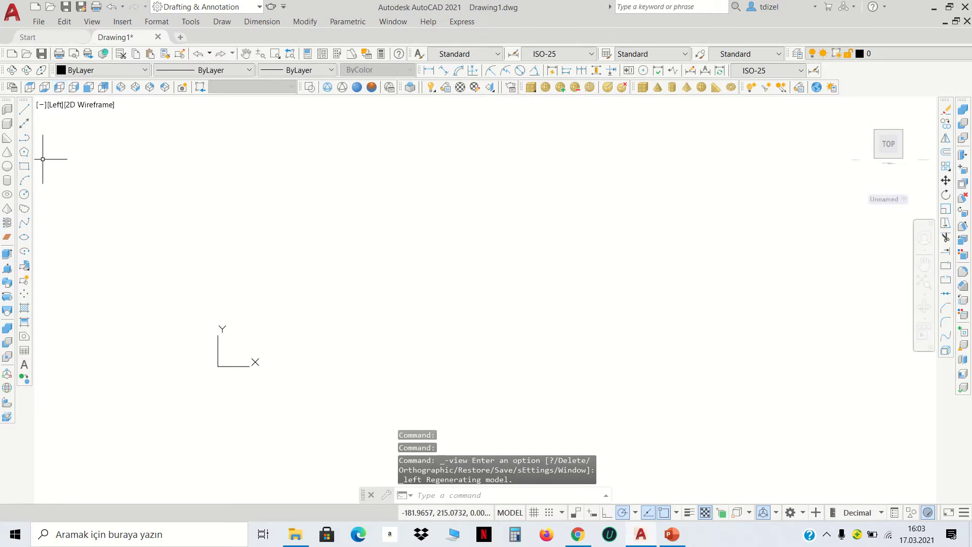
pyautogui.click(24, 109)
pyautogui.scroll(3, 481, 253)
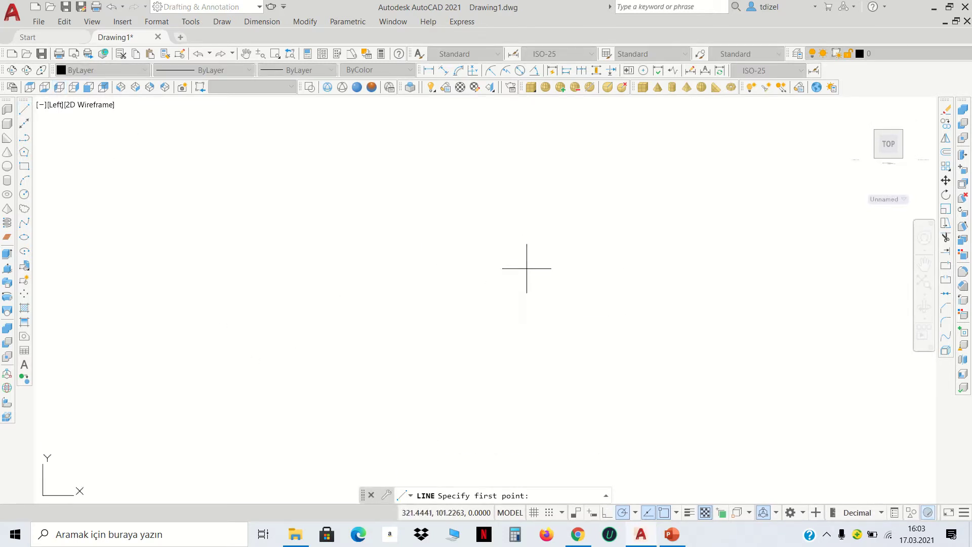
pyautogui.click(464, 282)
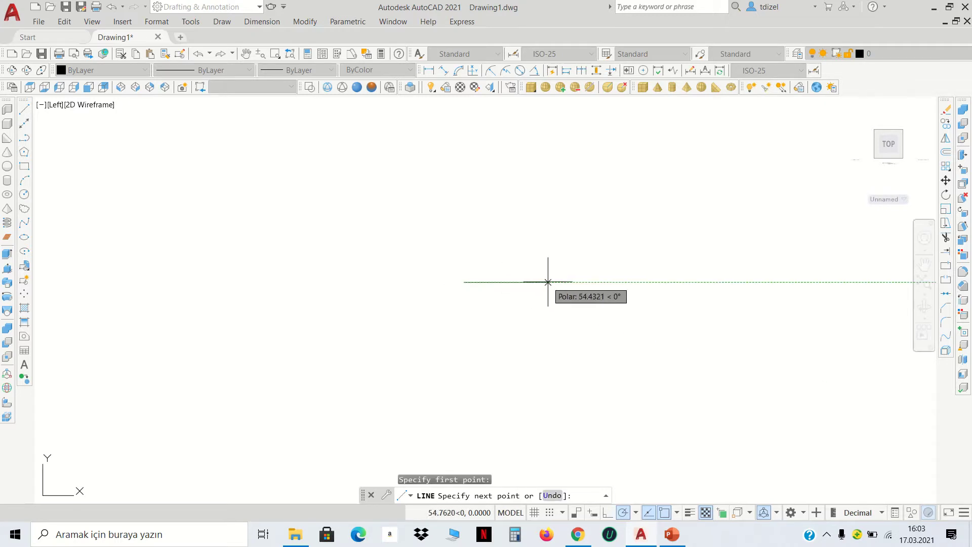
pyautogui.scroll(4, 500, 278)
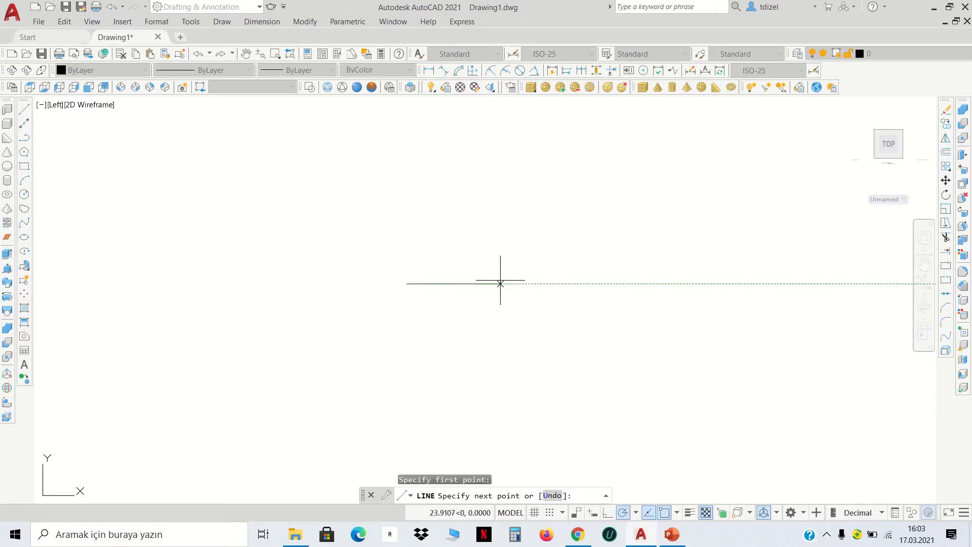
pyautogui.scroll(4, 500, 282)
pyautogui.write('1')
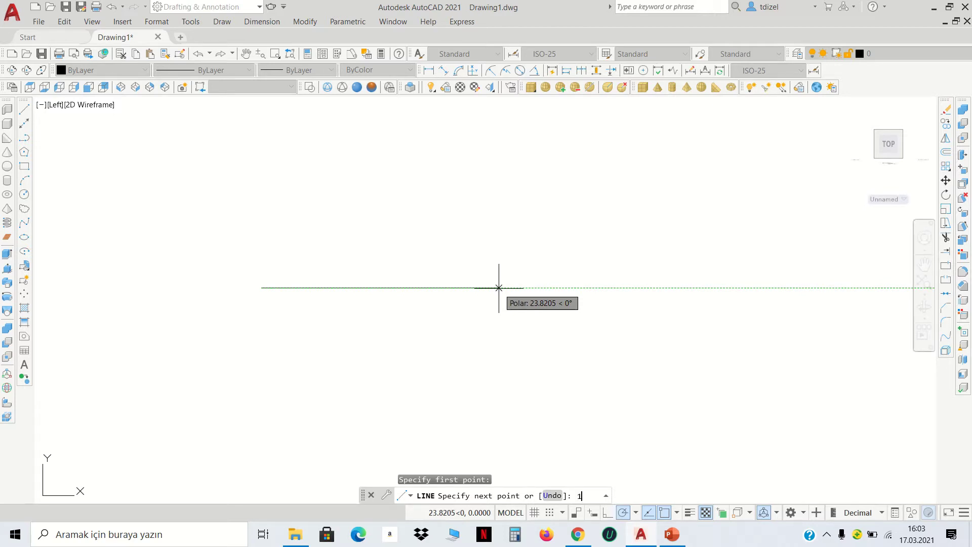
pyautogui.write('2')
pyautogui.press('Return')
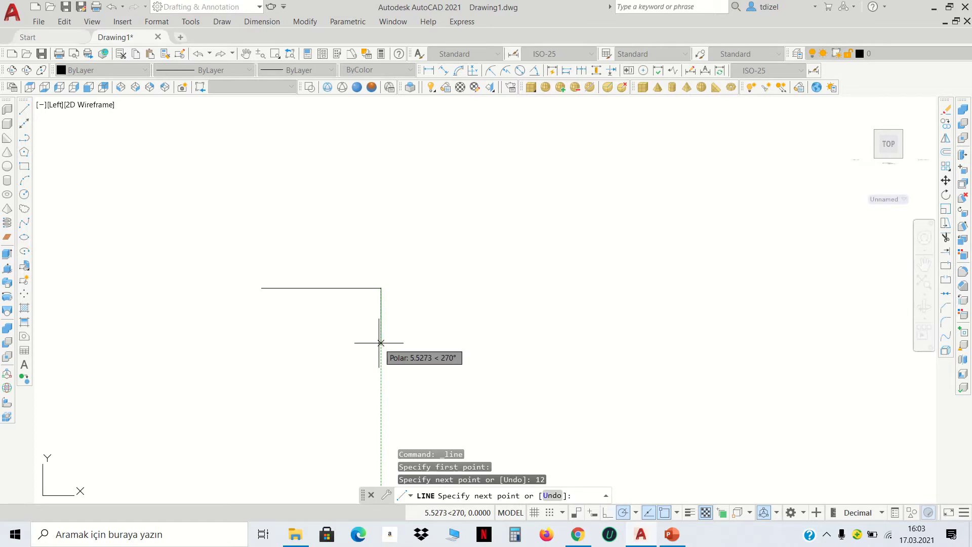
# Step: Add the 3, 15 and 2-unit edges, then close the notched step
pyautogui.press('Return')
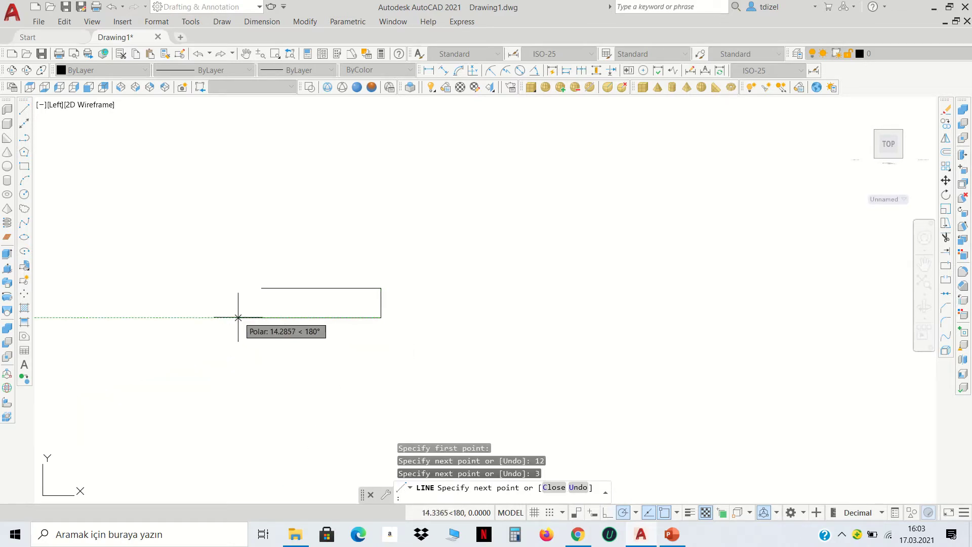
pyautogui.write('15')
pyautogui.press('Return')
pyautogui.scroll(4, 234, 307)
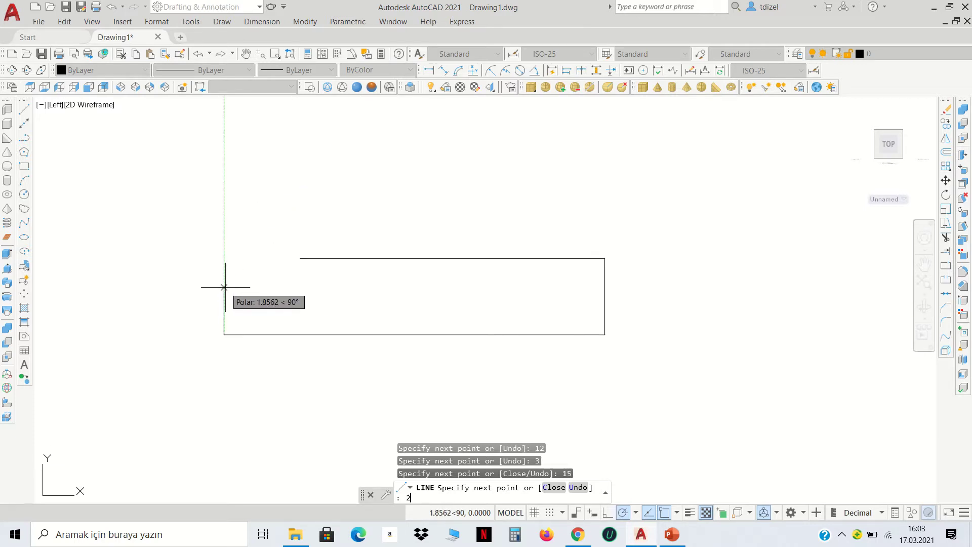
pyautogui.press('Return')
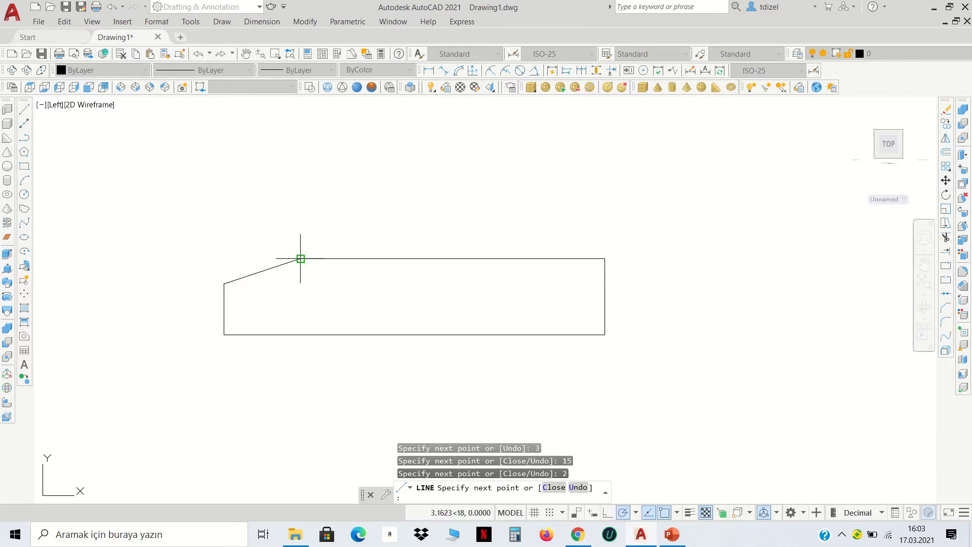
pyautogui.click(299, 283)
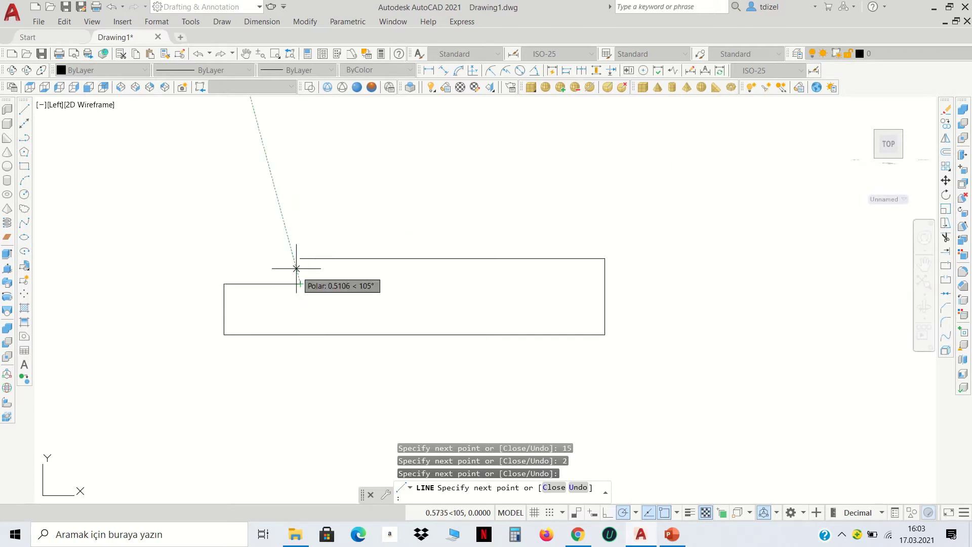
pyautogui.click(300, 258)
pyautogui.press('Return')
pyautogui.scroll(-2, 495, 319)
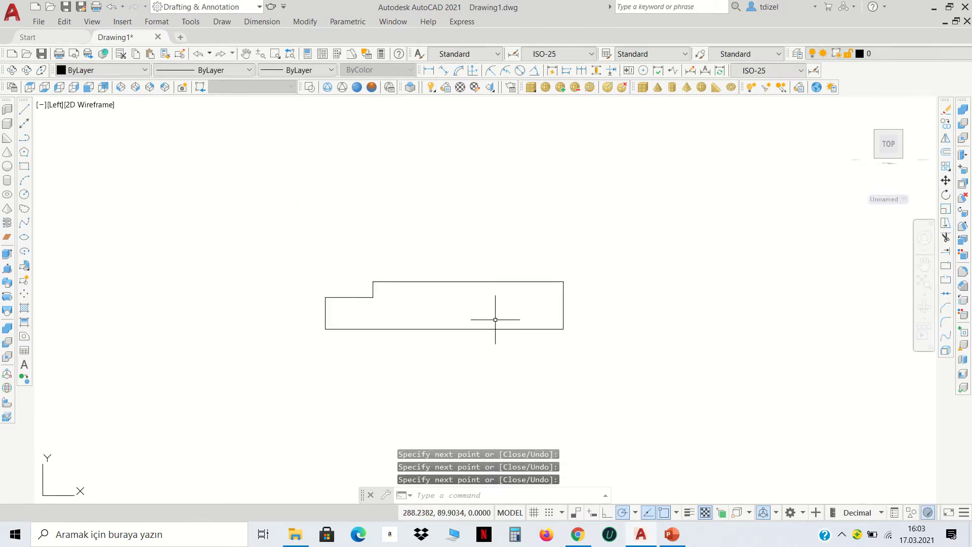
pyautogui.scroll(2, 532, 318)
pyautogui.moveTo(532, 319); pyautogui.dragTo(590, 333, button='middle')
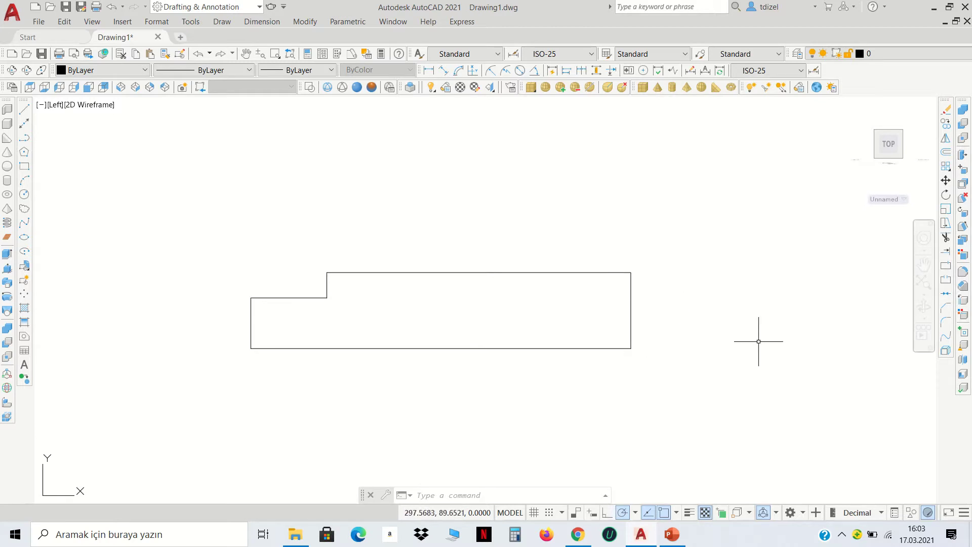
# Step: Fillet the top-right and bottom-right corners with a 0.5 radius
pyautogui.click(946, 323)
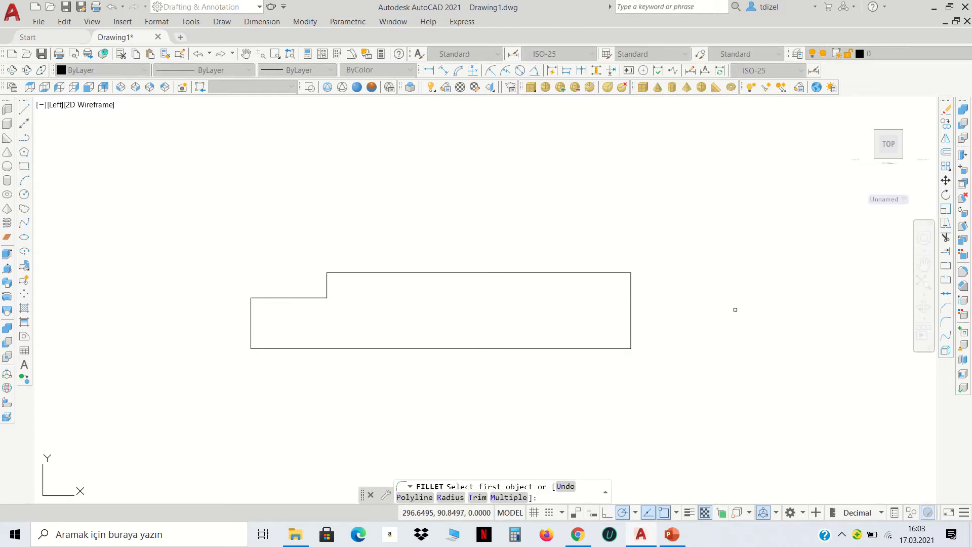
pyautogui.write('r')
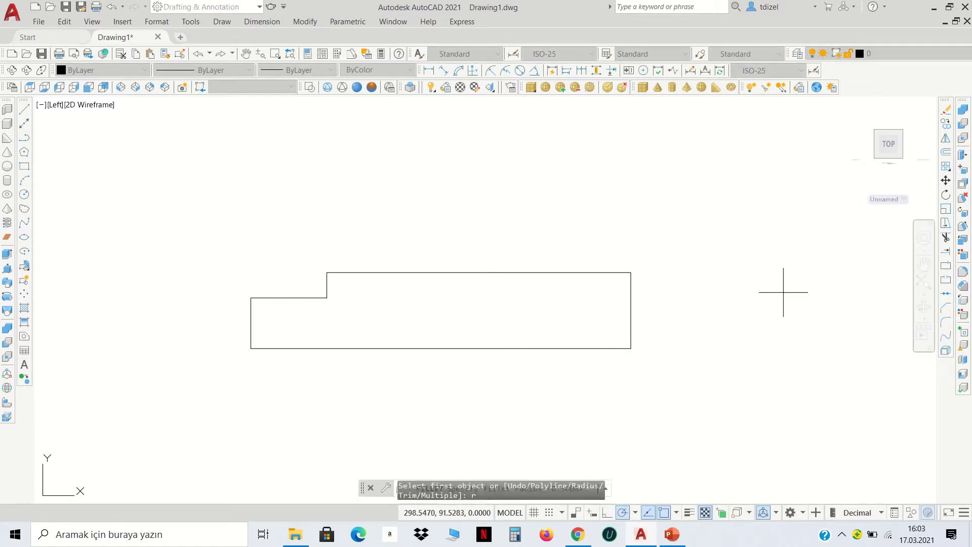
pyautogui.press('Return')
pyautogui.write('0.5')
pyautogui.press('Return')
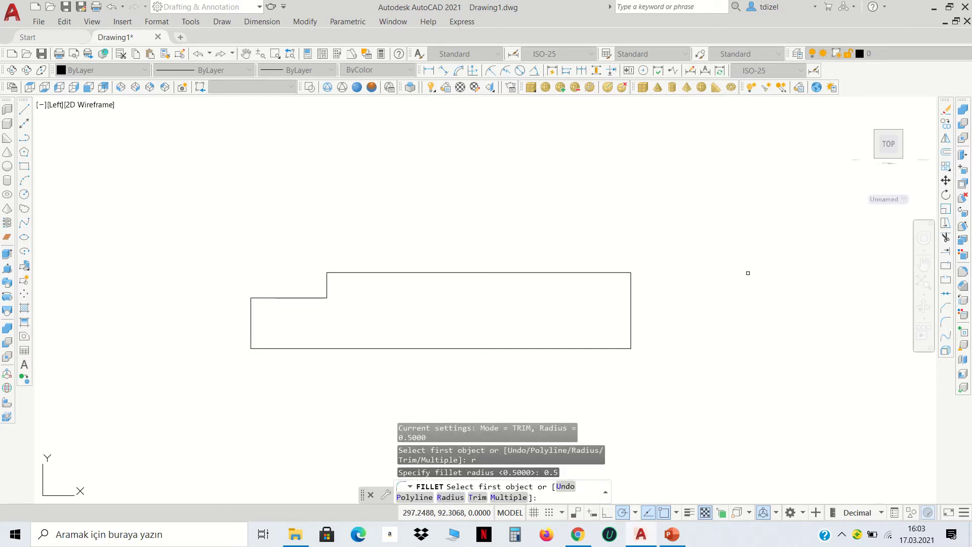
pyautogui.click(632, 279)
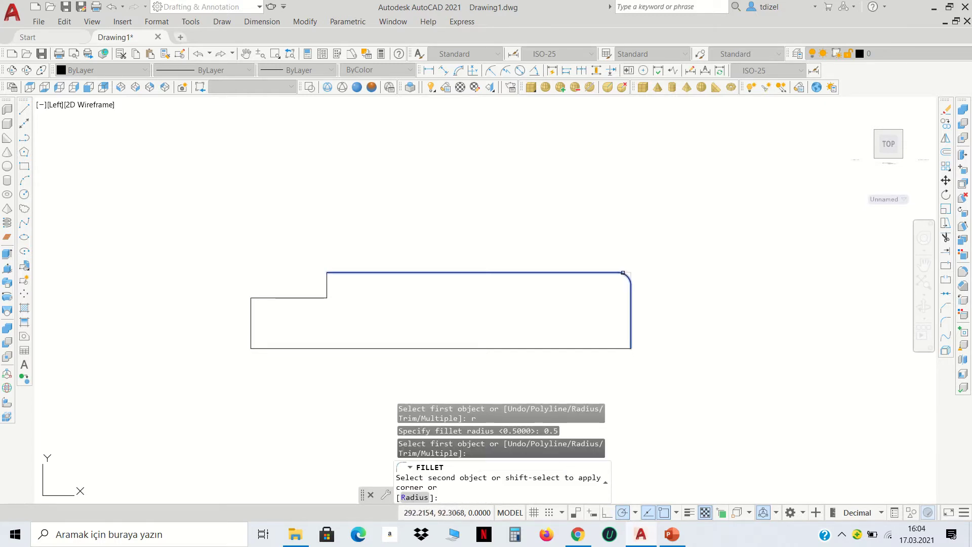
pyautogui.click(623, 272)
pyautogui.press('Return')
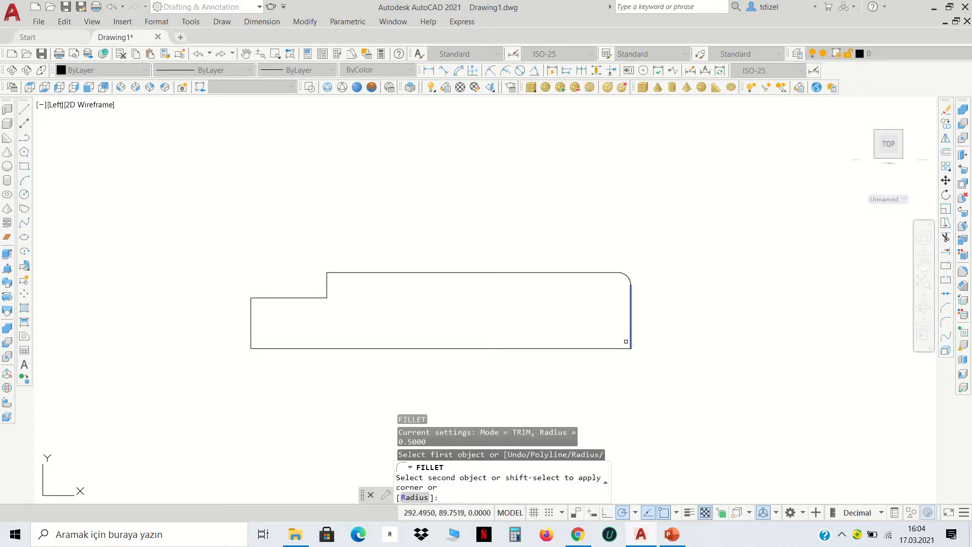
pyautogui.click(626, 347)
pyautogui.scroll(-2, 675, 325)
pyautogui.moveTo(675, 336); pyautogui.dragTo(662, 306, button='middle')
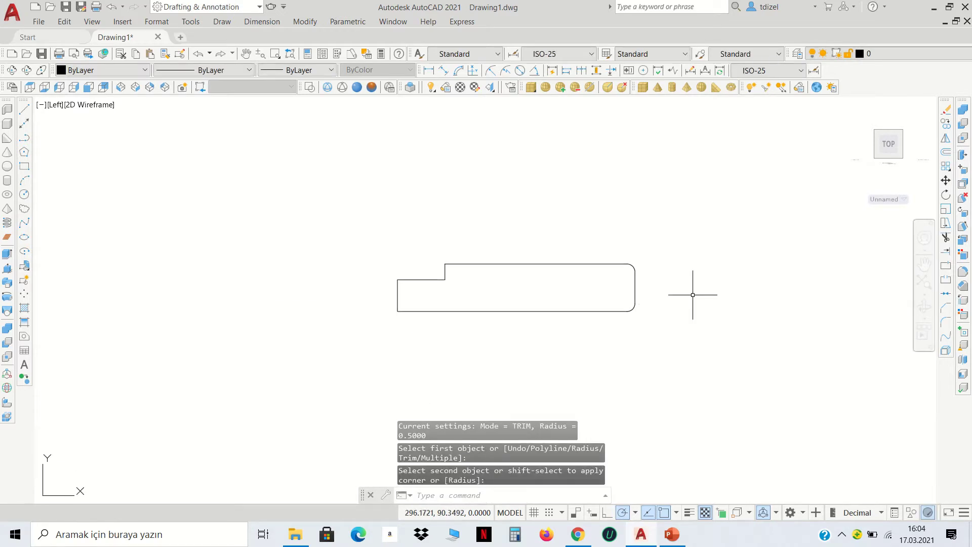
# Step: Window-select the filleted outline and convert it into a single region
pyautogui.click(24, 336)
pyautogui.click(676, 346)
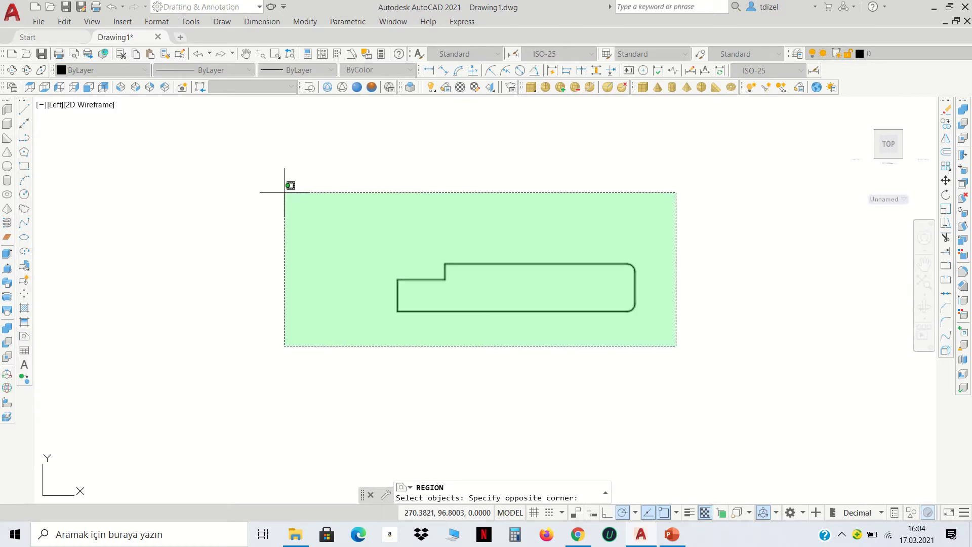
pyautogui.click(284, 193)
pyautogui.press('Return')
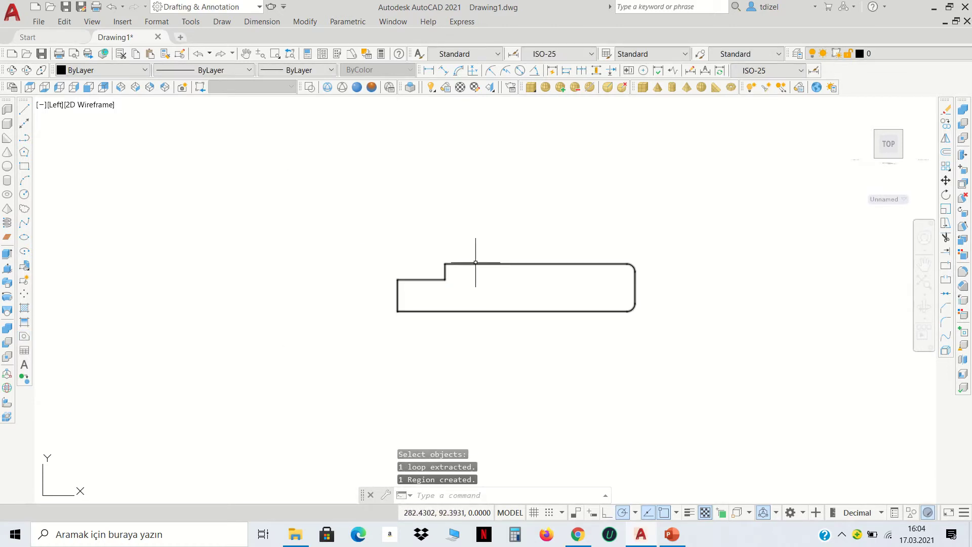
pyautogui.click(473, 264)
pyautogui.press('Escape')
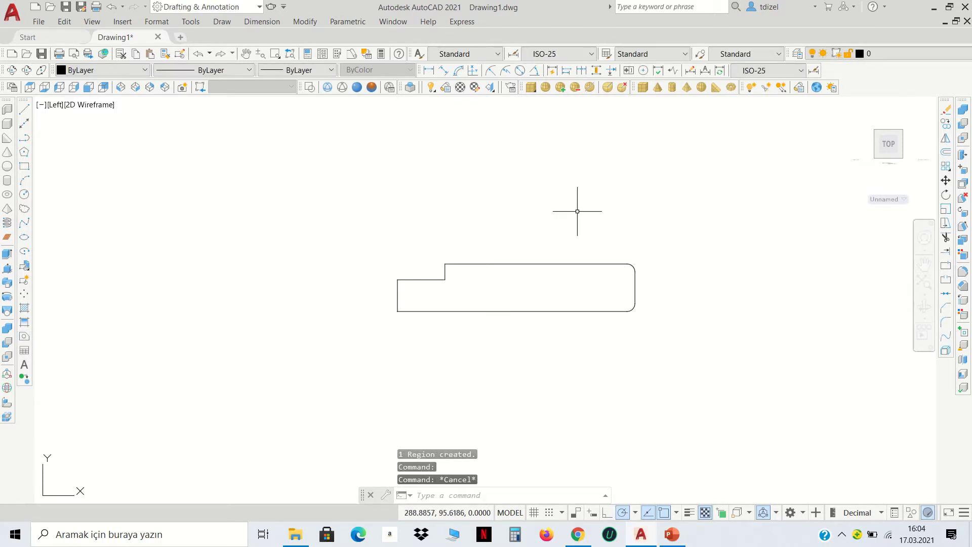
pyautogui.press('Escape')
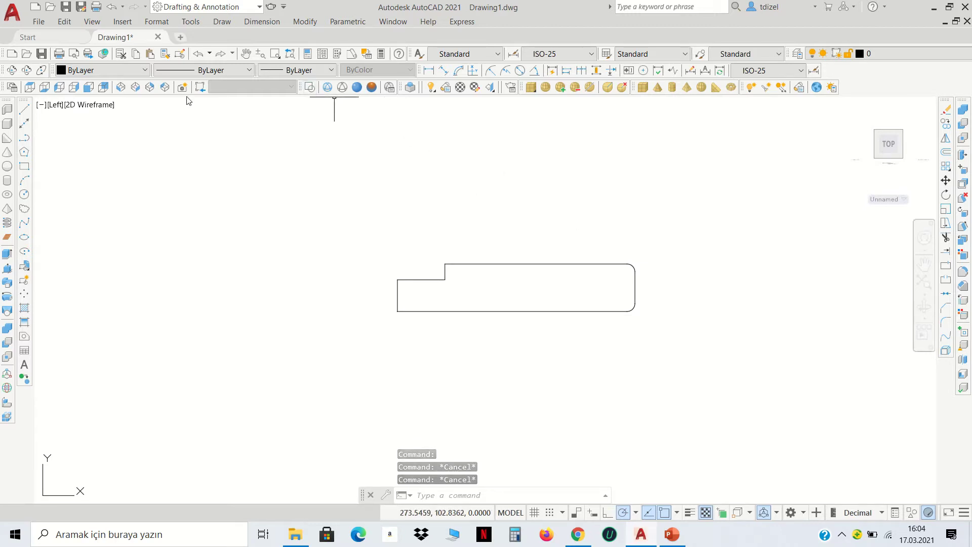
# Step: Switch to Top, then SW Isometric view, and zoom and pan to frame the profile
pyautogui.click(30, 87)
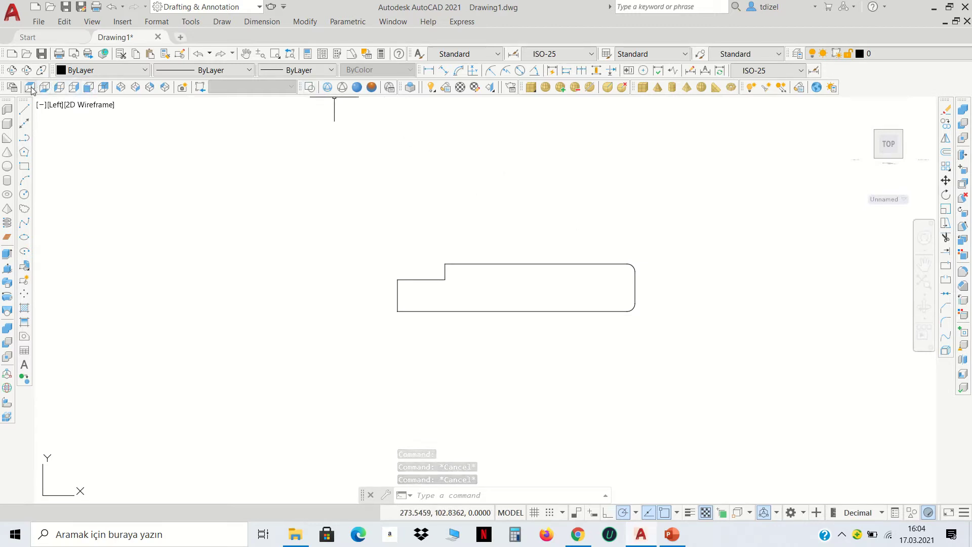
pyautogui.click(120, 89)
pyautogui.scroll(-5, 495, 235)
pyautogui.scroll(-2, 530, 298)
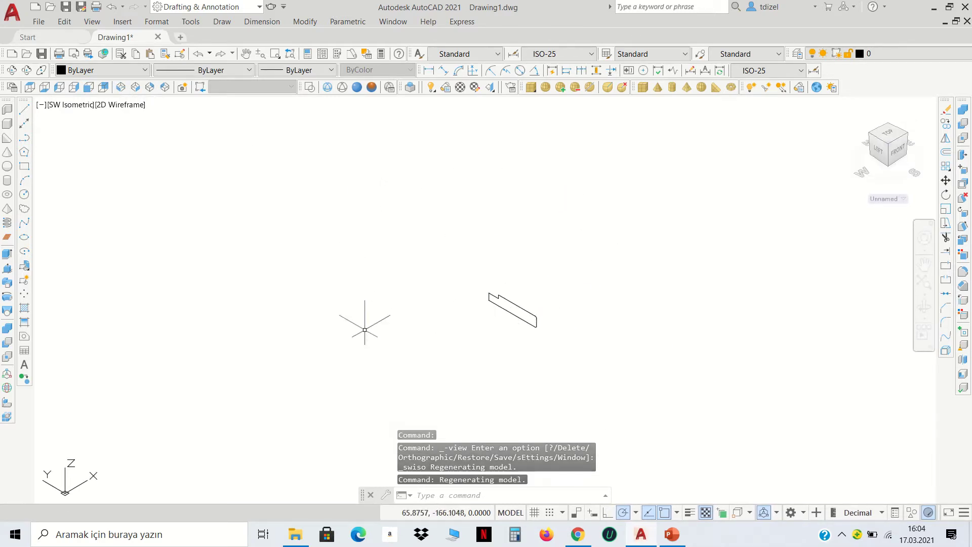
pyautogui.scroll(-3, 540, 258)
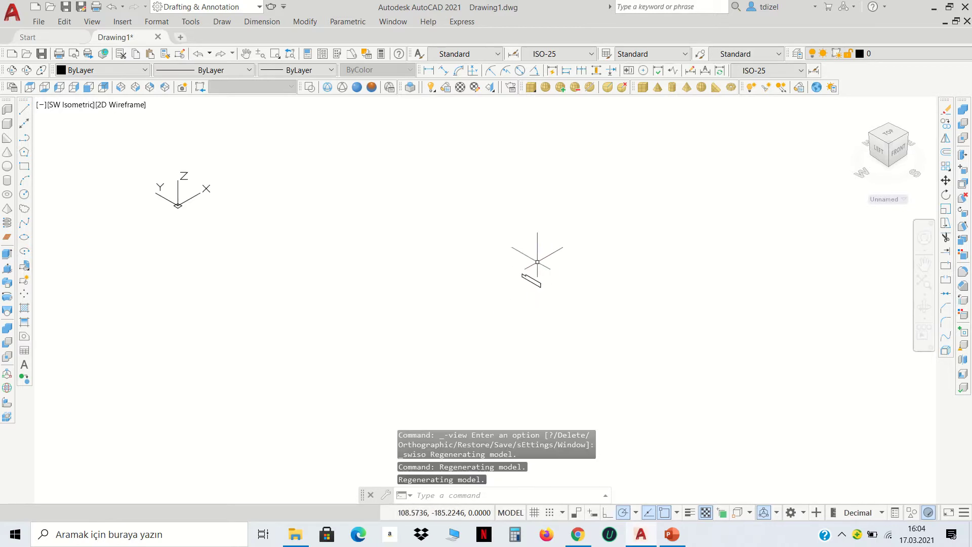
pyautogui.scroll(6, 527, 271)
pyautogui.scroll(-6, 486, 344)
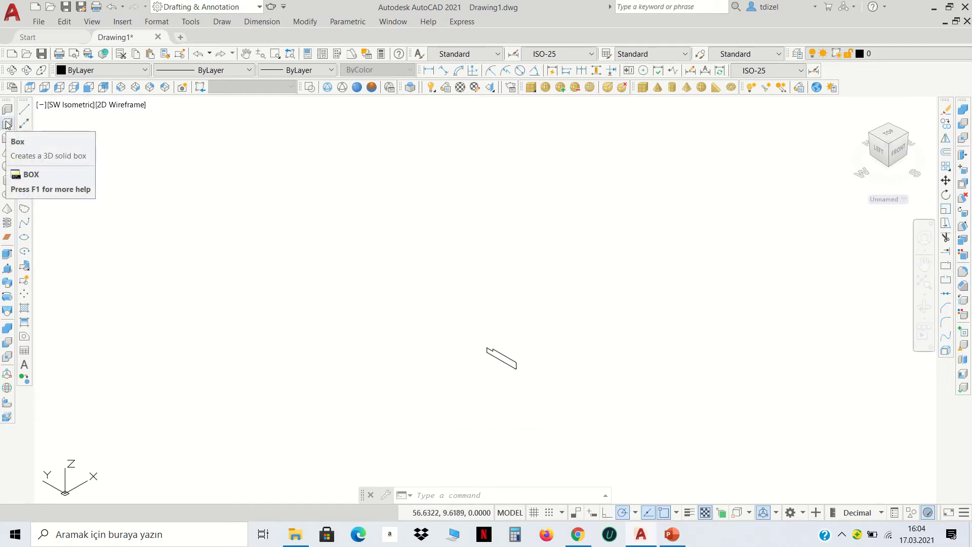
pyautogui.scroll(5, 475, 362)
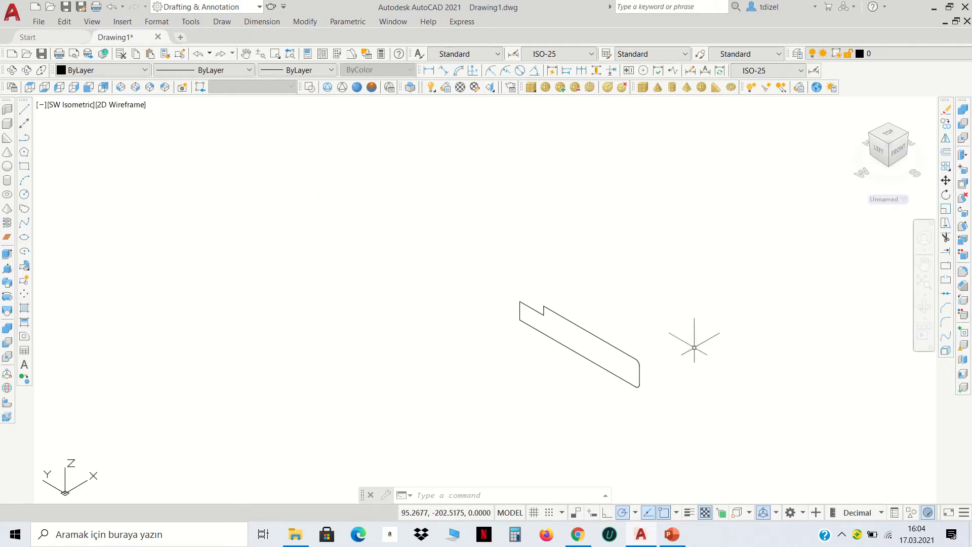
pyautogui.scroll(-1, 663, 288)
pyautogui.moveTo(660, 293); pyautogui.dragTo(525, 378, button='middle')
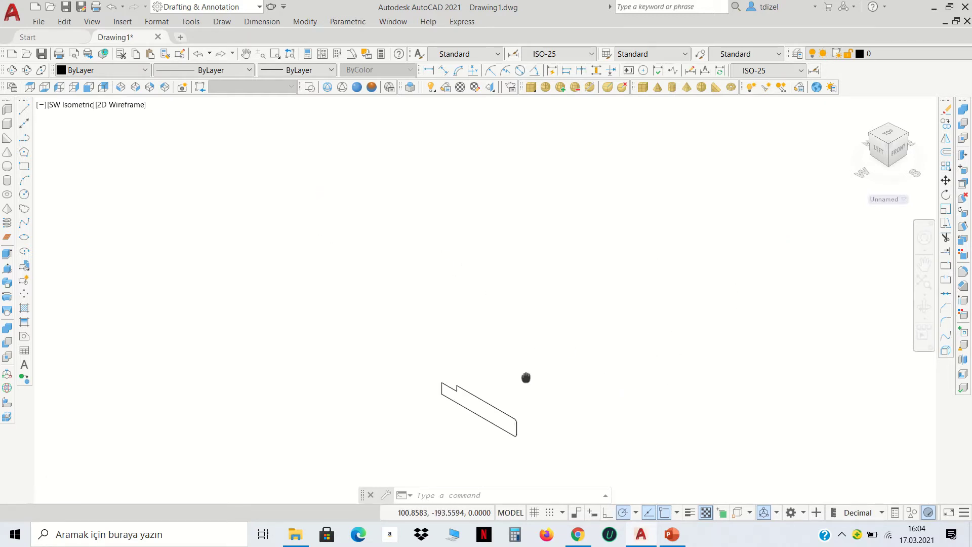
pyautogui.scroll(-2, 526, 378)
pyautogui.click(24, 166)
pyautogui.scroll(-1, 501, 297)
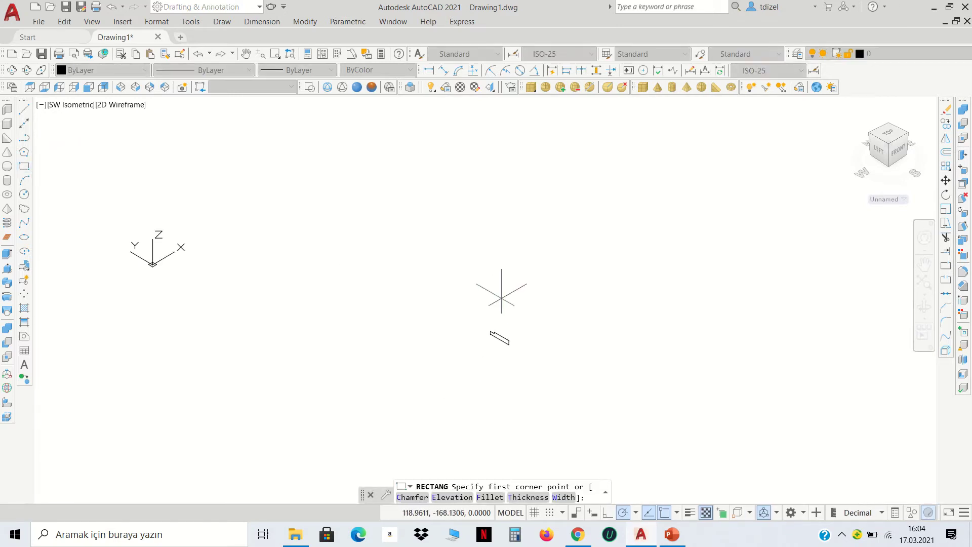
pyautogui.click(419, 348)
pyautogui.write('@180,90')
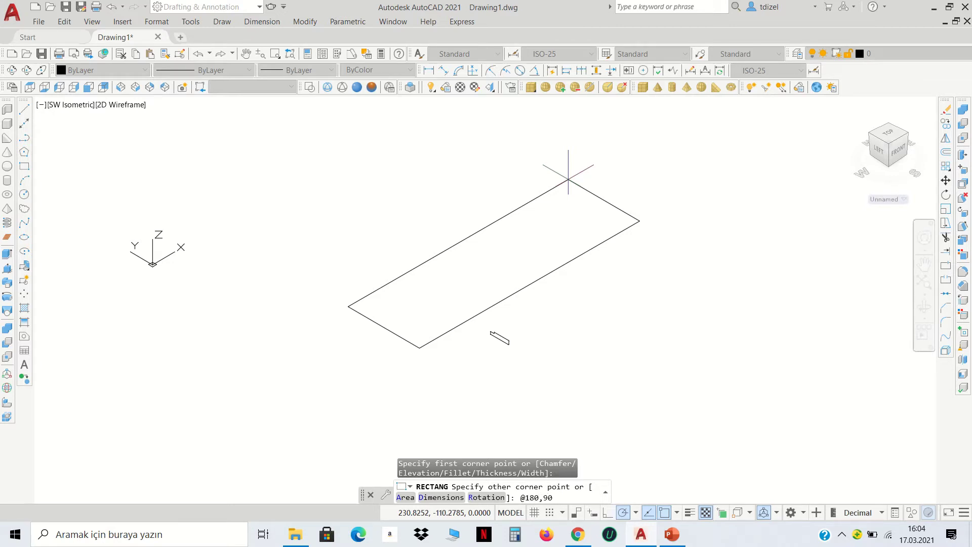
pyautogui.press('Return')
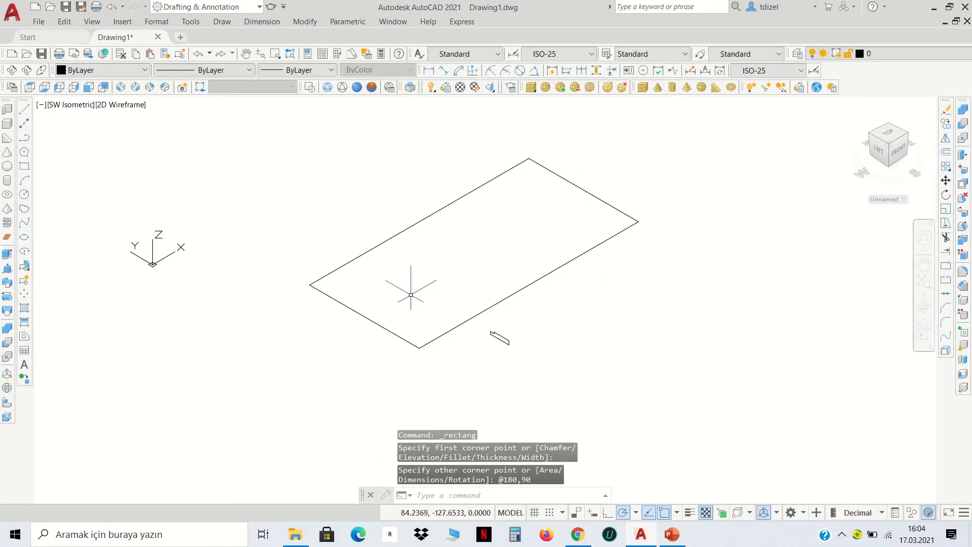
pyautogui.scroll(2, 411, 295)
pyautogui.moveTo(440, 315); pyautogui.dragTo(430, 332, button='middle')
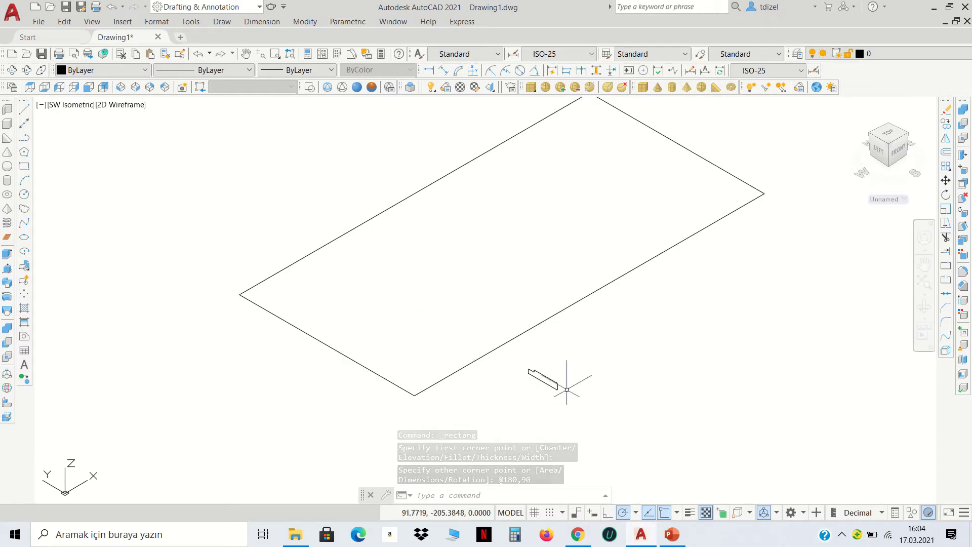
pyautogui.scroll(-2, 548, 372)
pyautogui.moveTo(569, 369)
pyautogui.mouseDown(button='middle')
pyautogui.moveTo(503, 362)
pyautogui.moveTo(477, 349)
pyautogui.moveTo(533, 381)
pyautogui.mouseUp(button='middle')
pyautogui.scroll(3, 501, 359)
pyautogui.scroll(-2, 532, 380)
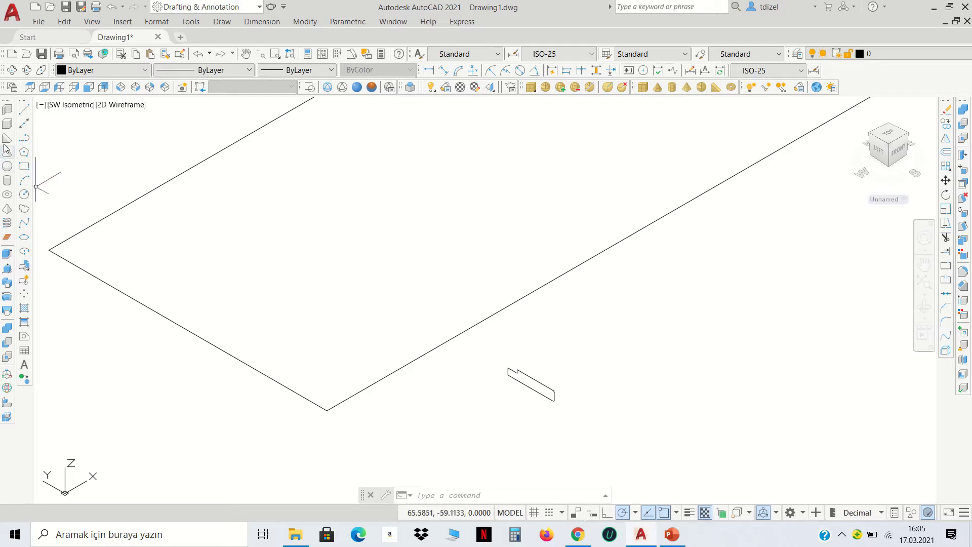
# Step: Create a 156 × 66 × 1 box with its first corner right of the rectangle
pyautogui.click(7, 124)
pyautogui.scroll(-2, 438, 228)
pyautogui.moveTo(625, 370); pyautogui.dragTo(580, 382, button='middle')
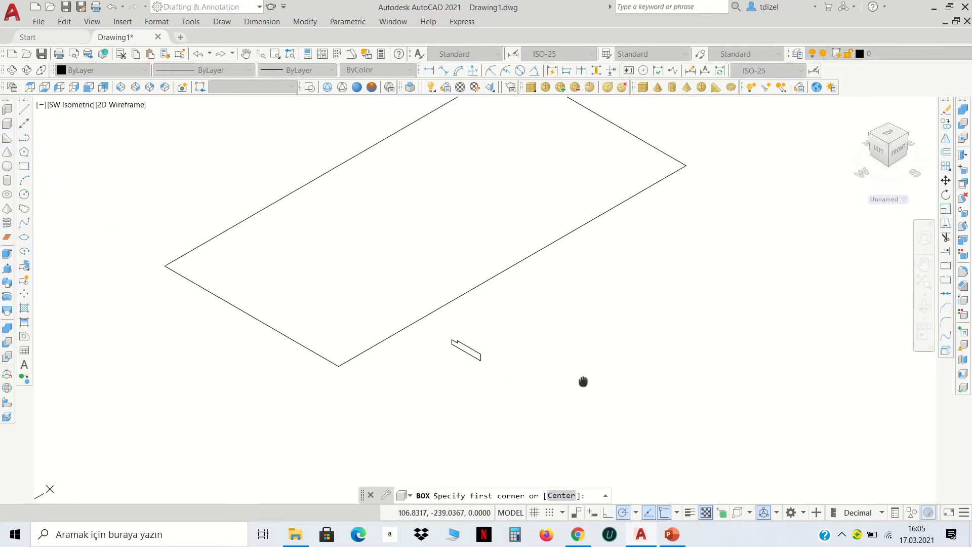
pyautogui.click(617, 433)
pyautogui.write('@156,66,1')
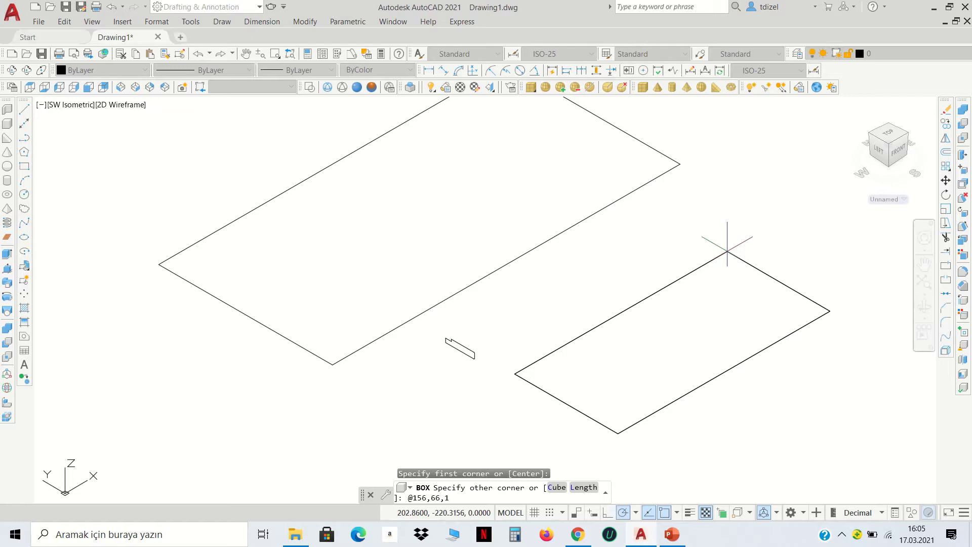
pyautogui.press('Return')
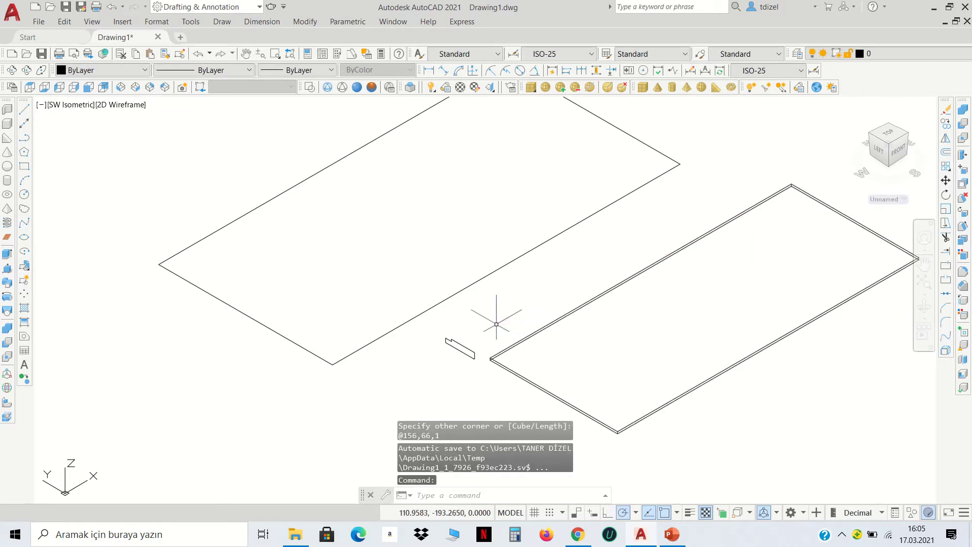
# Step: Move the small bracket by its rounded end onto the rectangle's long edge
pyautogui.click(466, 343)
pyautogui.scroll(3, 458, 357)
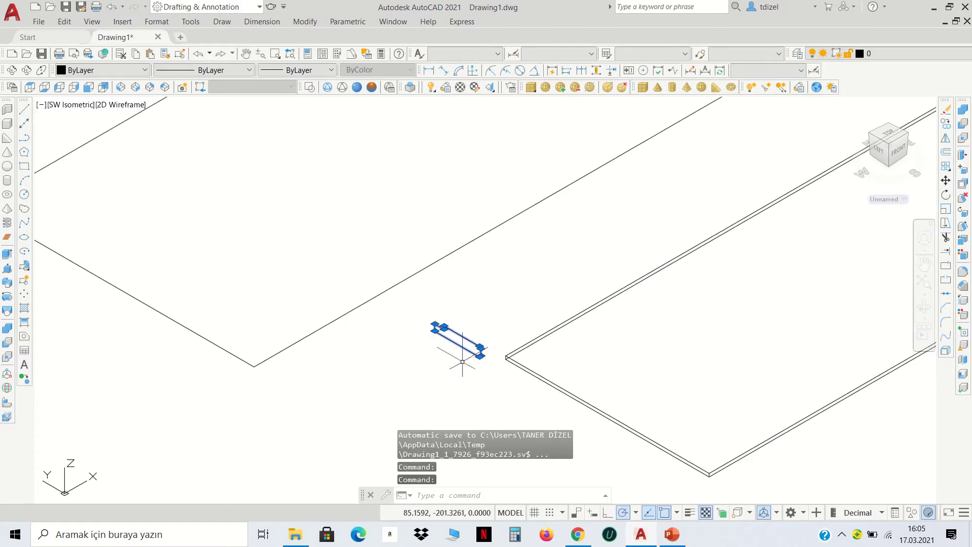
pyautogui.scroll(3, 476, 358)
pyautogui.scroll(5, 476, 357)
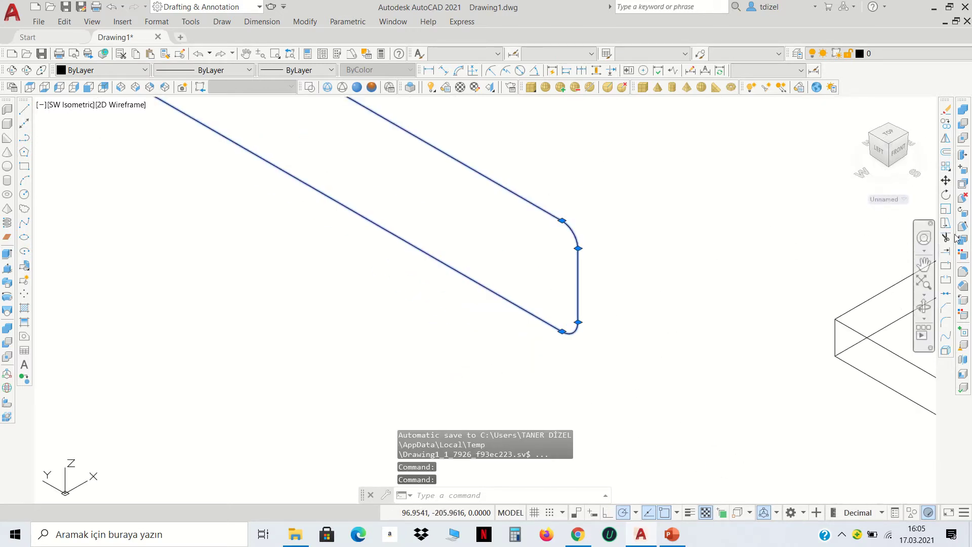
pyautogui.click(946, 180)
pyautogui.scroll(2, 590, 336)
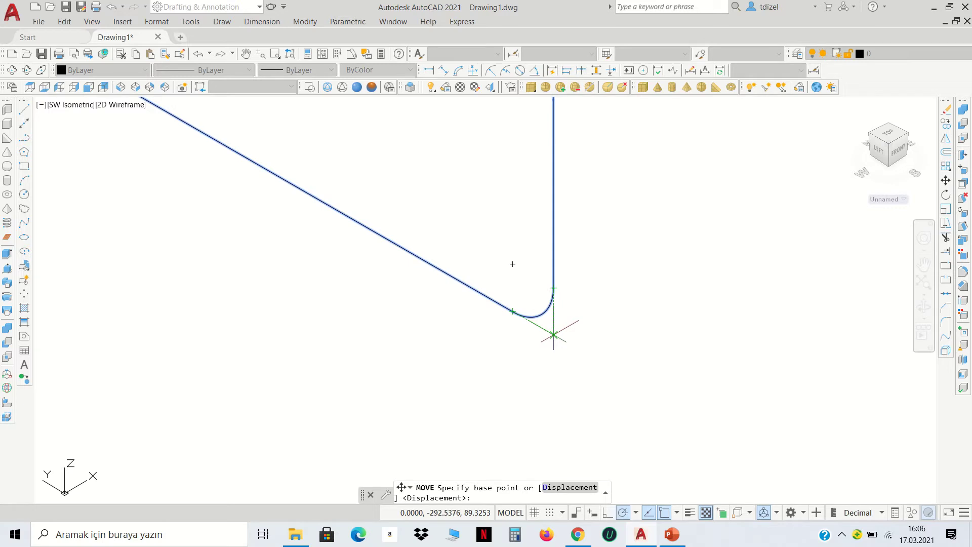
pyautogui.click(553, 336)
pyautogui.scroll(-3, 559, 325)
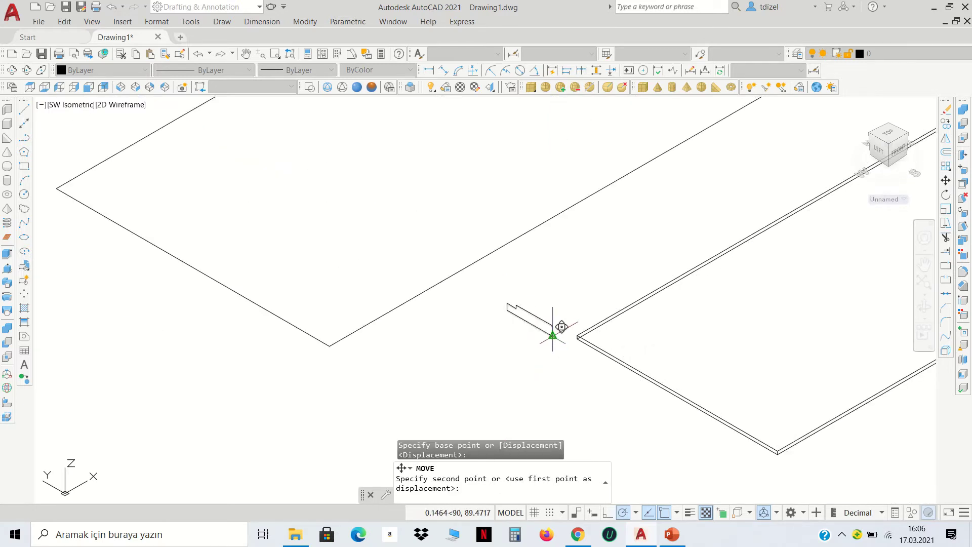
pyautogui.scroll(3, 618, 319)
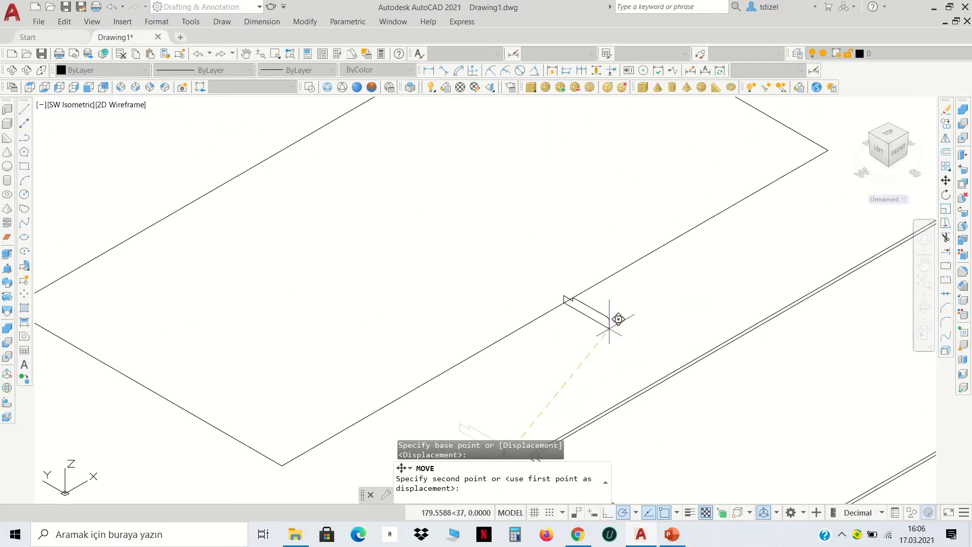
pyautogui.click(556, 306)
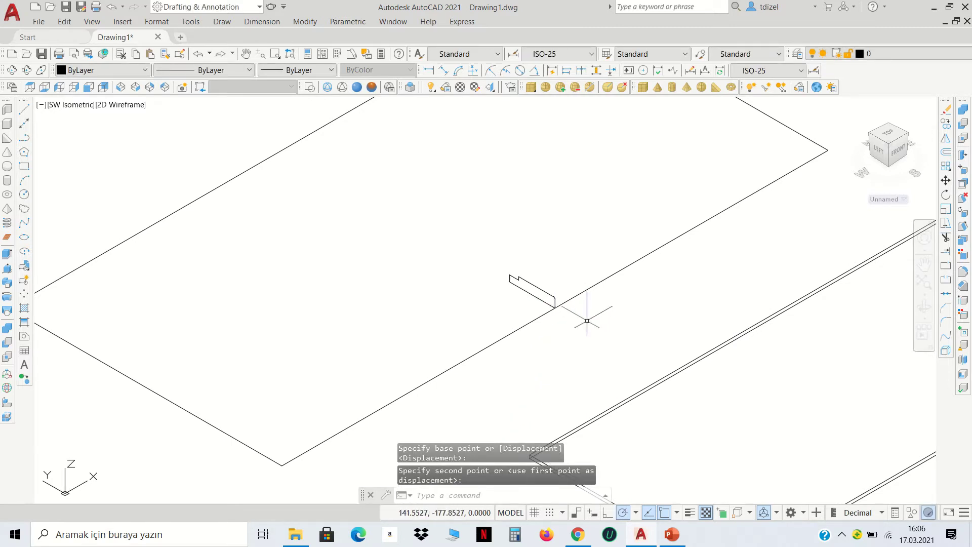
pyautogui.scroll(-3, 587, 321)
# Step: Copy the rectangle and its bracket to a position up and to the left
pyautogui.moveTo(582, 319); pyautogui.dragTo(554, 289)
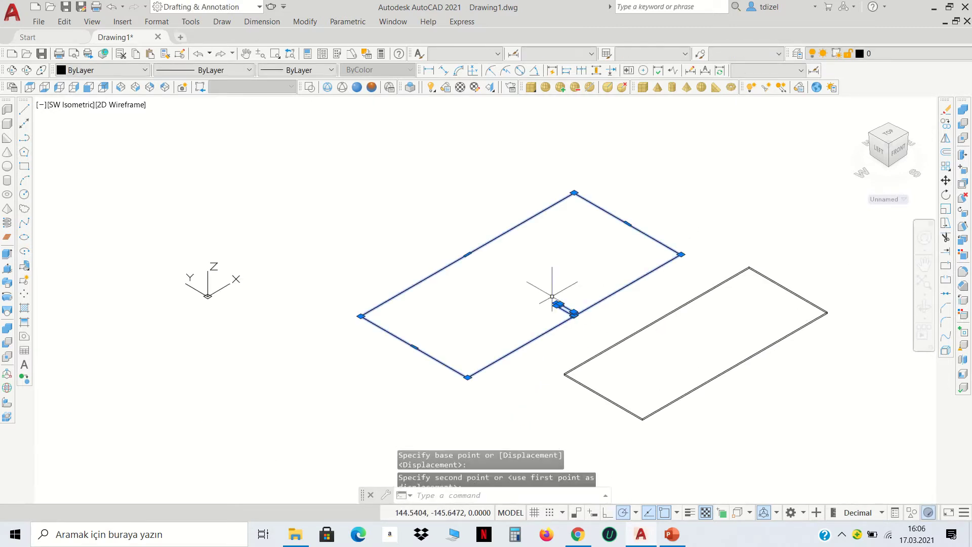
pyautogui.click(946, 124)
pyautogui.click(574, 313)
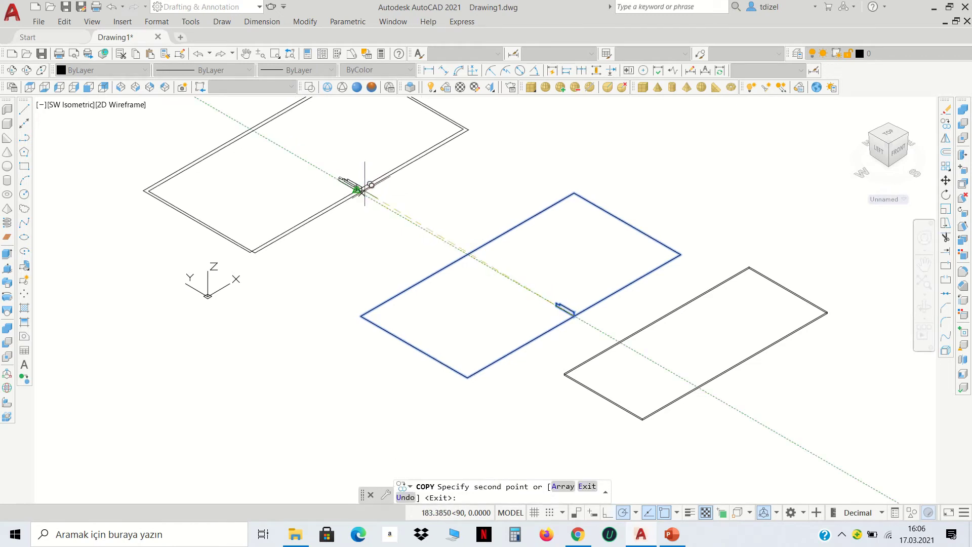
pyautogui.click(372, 191)
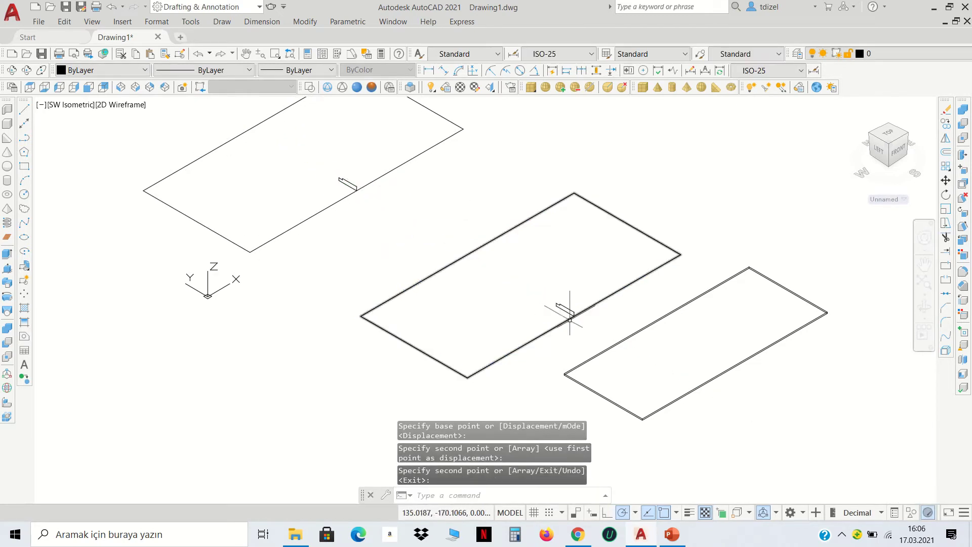
pyautogui.press('Return')
pyautogui.scroll(4, 570, 320)
pyautogui.scroll(2, 509, 304)
pyautogui.scroll(-2, 569, 289)
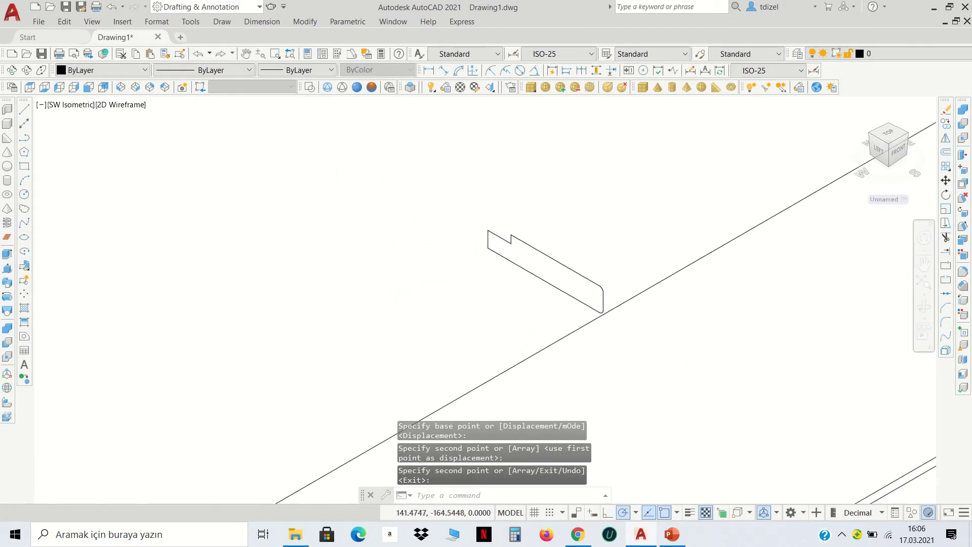
pyautogui.scroll(-3, 554, 278)
pyautogui.scroll(4, 581, 294)
pyautogui.scroll(4, 587, 312)
pyautogui.scroll(-4, 578, 299)
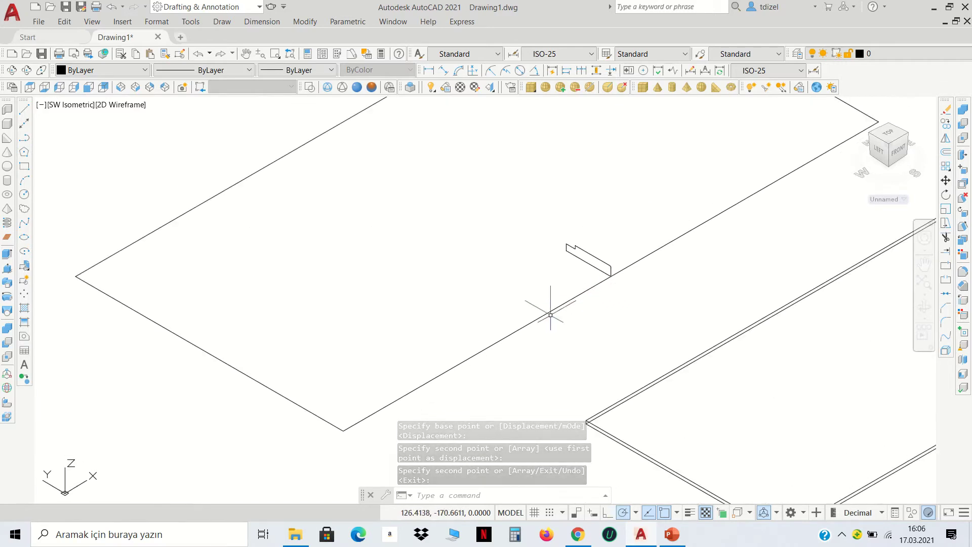
pyautogui.scroll(6, 611, 276)
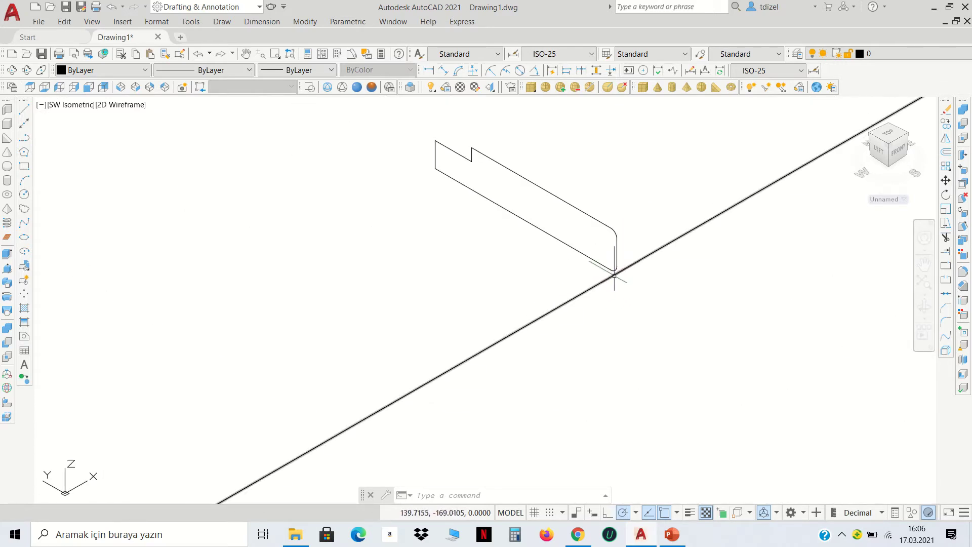
pyautogui.scroll(-6, 614, 276)
pyautogui.scroll(-3, 462, 258)
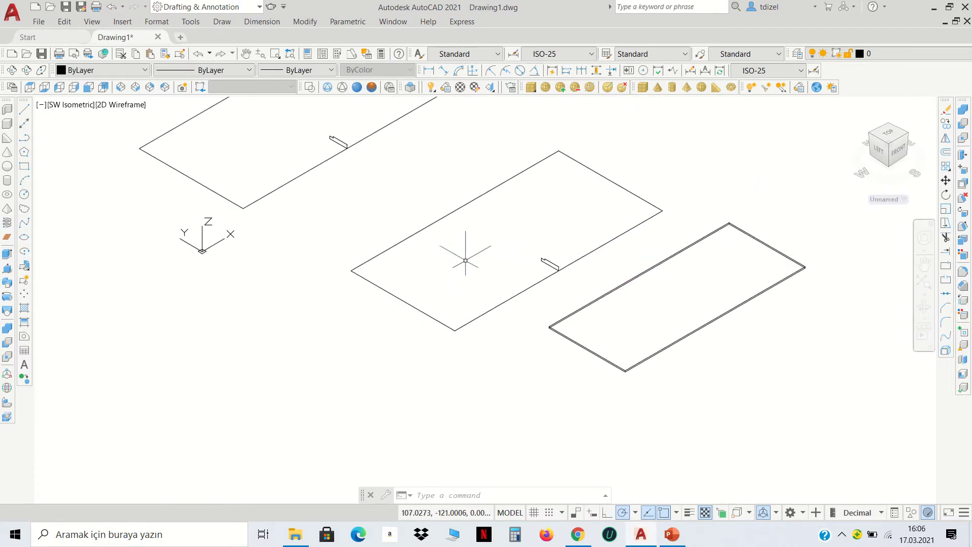
pyautogui.moveTo(462, 256); pyautogui.dragTo(429, 307, button='middle')
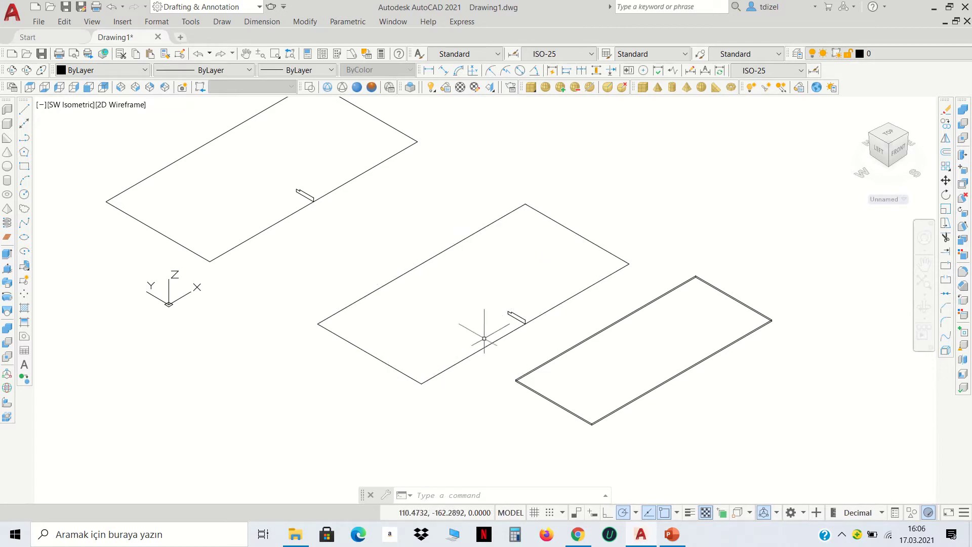
pyautogui.moveTo(406, 285); pyautogui.dragTo(523, 347, button='middle')
# Step: Move the bracket 15 units at 270° so it crosses the rectangle's edge
pyautogui.scroll(5, 461, 285)
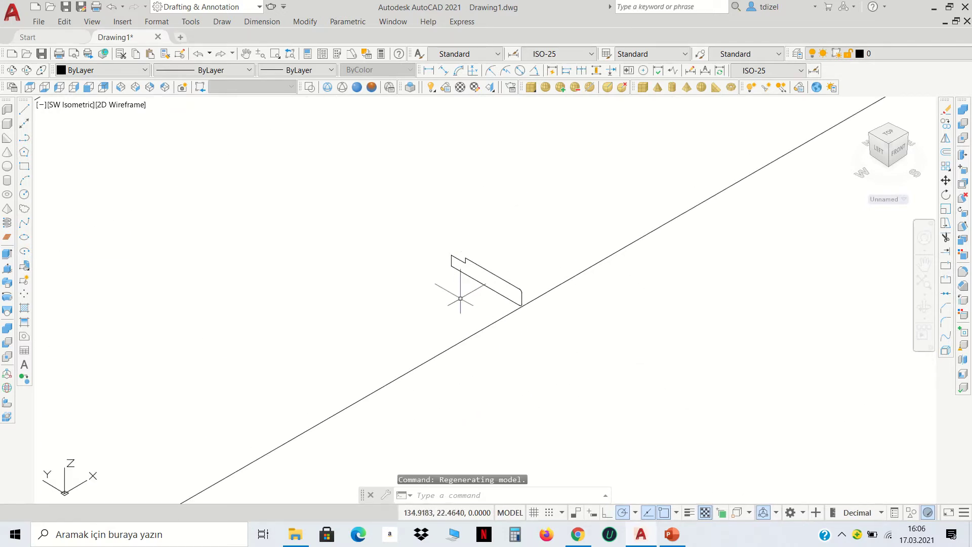
pyautogui.click(461, 298)
pyautogui.click(432, 254)
pyautogui.click(945, 180)
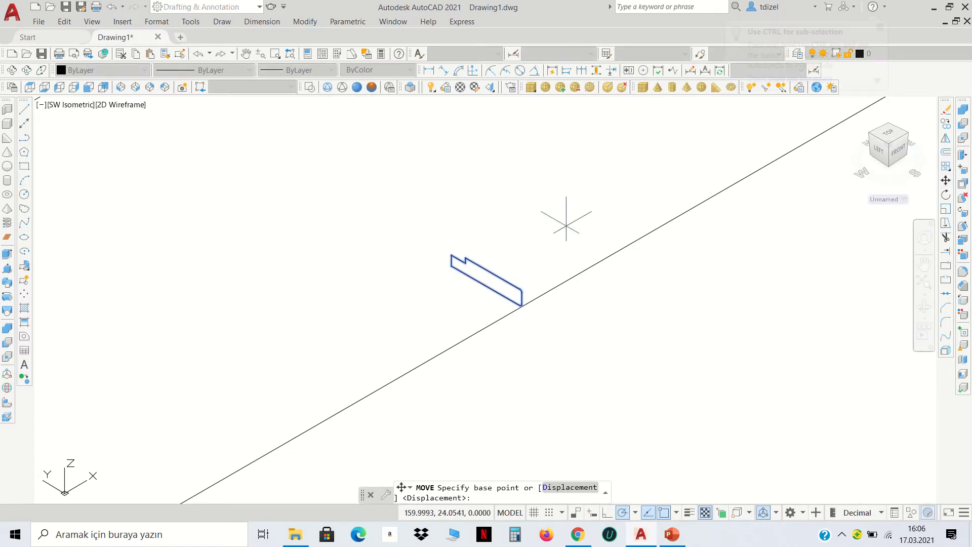
pyautogui.scroll(5, 437, 274)
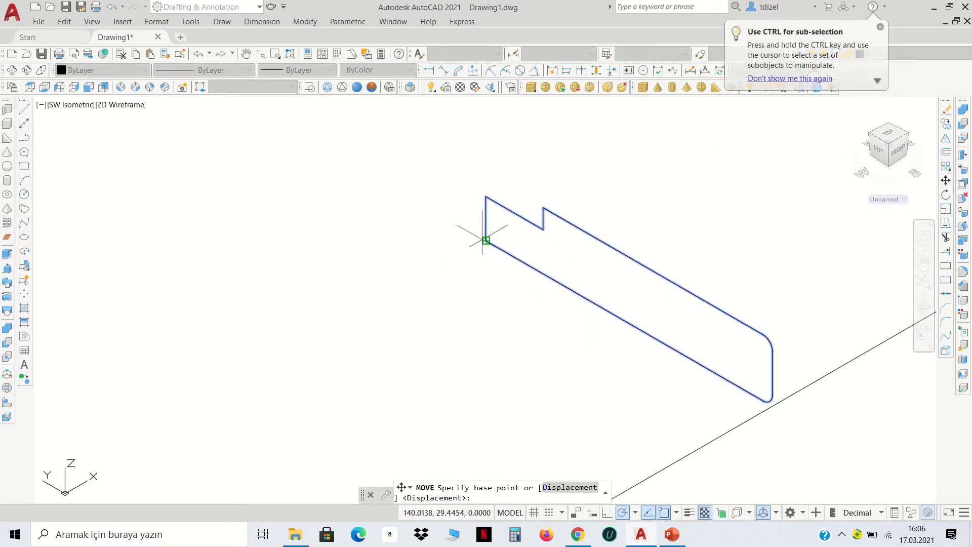
pyautogui.click(486, 240)
pyautogui.scroll(-5, 489, 228)
pyautogui.scroll(1, 554, 276)
pyautogui.scroll(4, 570, 271)
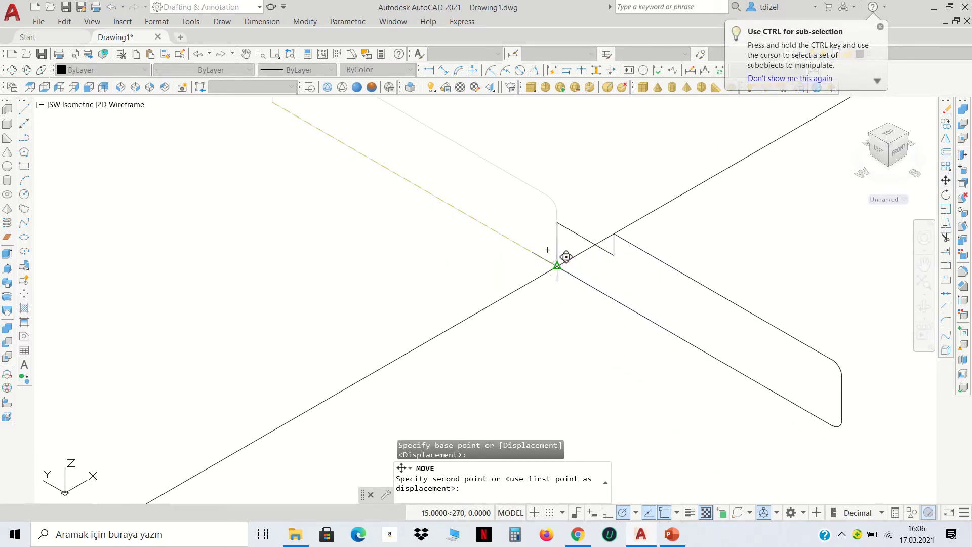
pyautogui.click(566, 256)
pyautogui.scroll(-3, 585, 294)
pyautogui.scroll(-2, 582, 301)
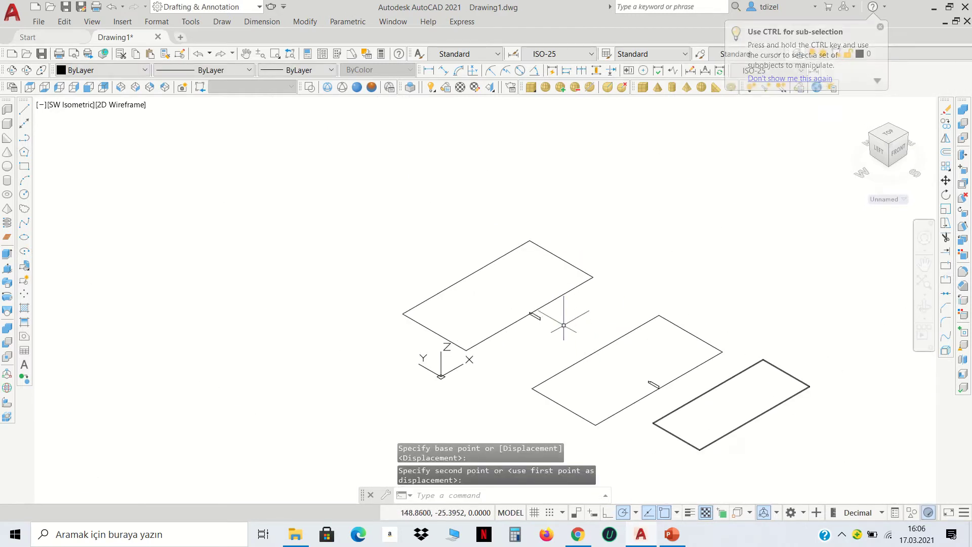
pyautogui.scroll(4, 564, 325)
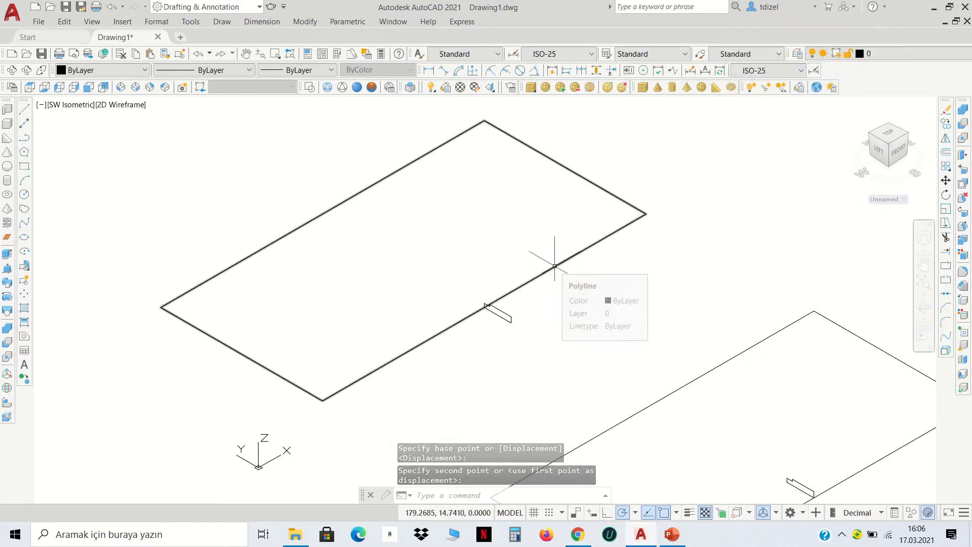
pyautogui.scroll(-4, 566, 297)
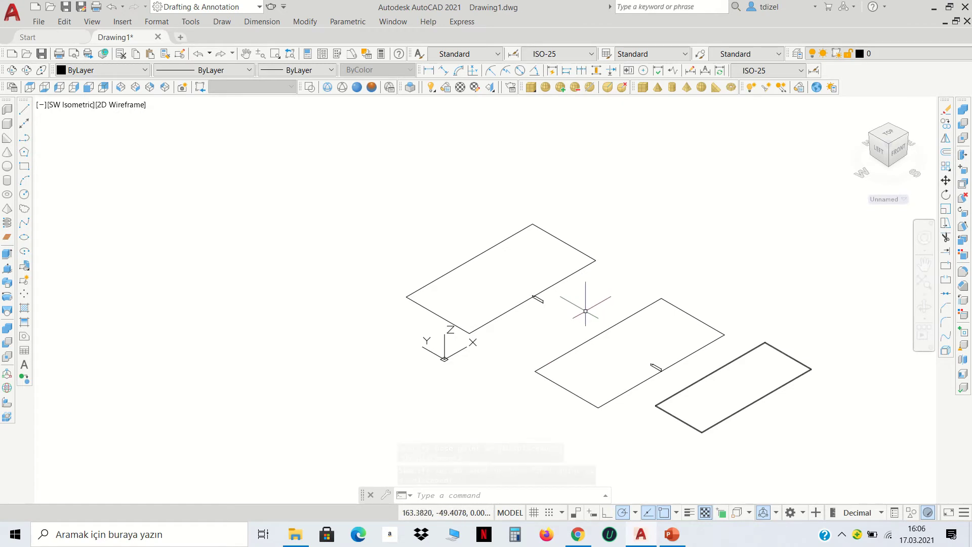
pyautogui.moveTo(700, 358)
pyautogui.mouseDown(button='middle')
pyautogui.moveTo(594, 313)
pyautogui.moveTo(647, 351)
pyautogui.mouseUp(button='middle')
pyautogui.scroll(5, 594, 313)
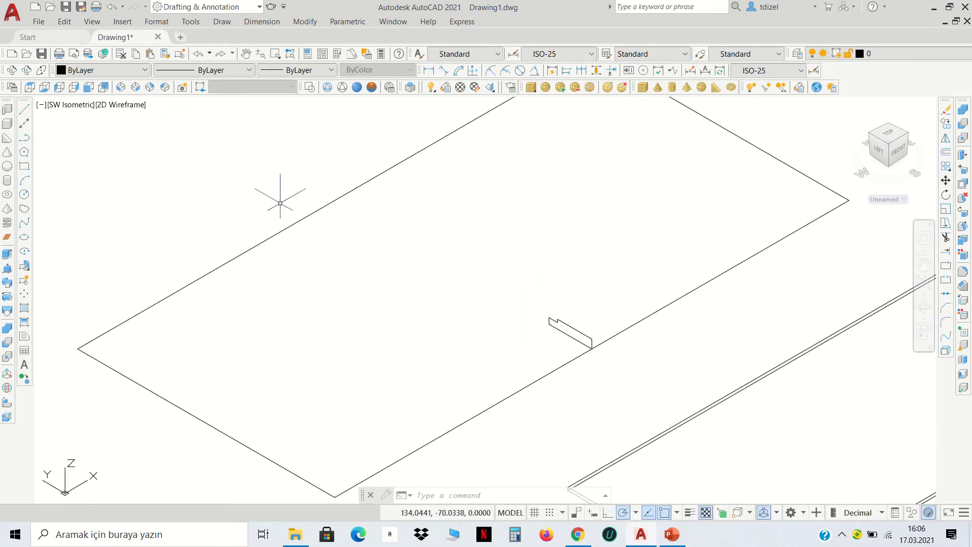
# Step: Preview the panels in Conceptual shading, then return to 2D Wireframe
pyautogui.click(370, 88)
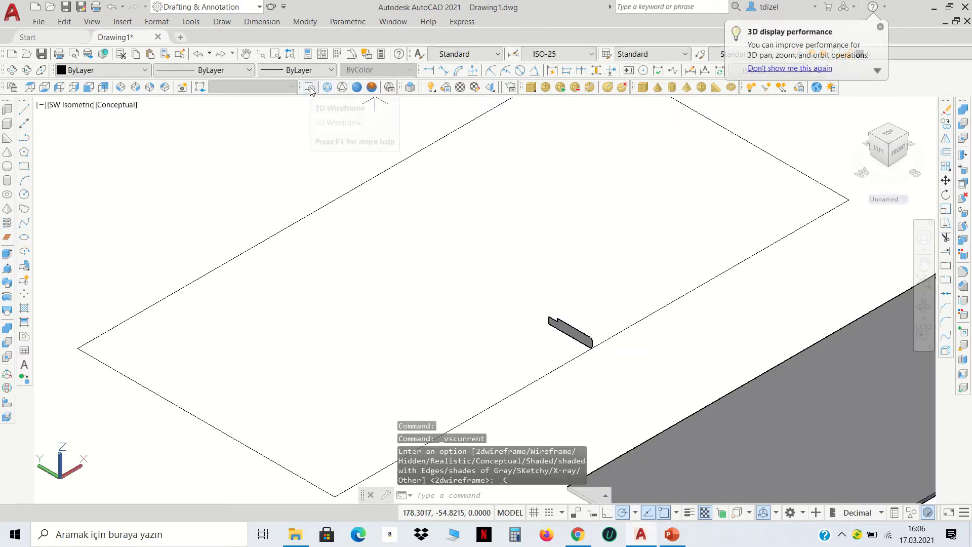
pyautogui.scroll(-4, 567, 202)
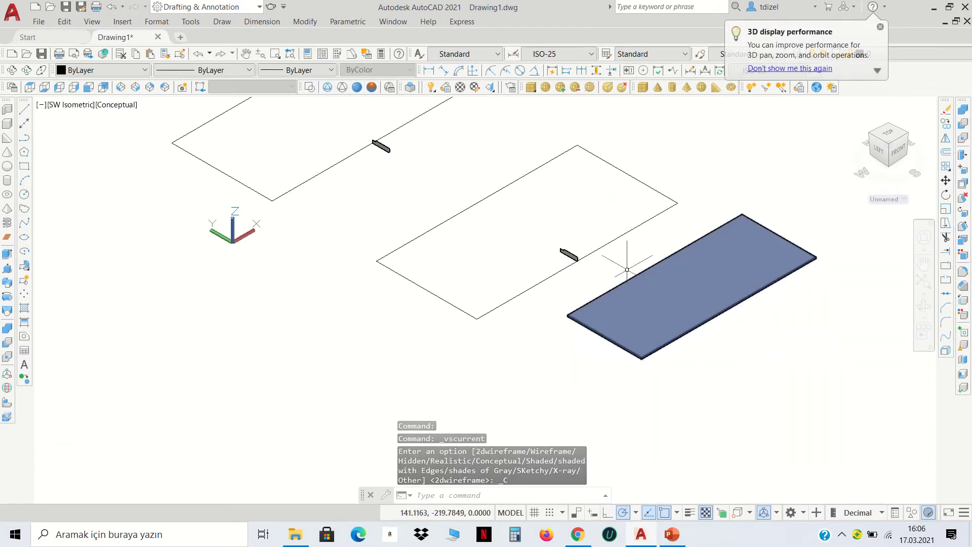
pyautogui.scroll(5, 560, 206)
pyautogui.scroll(2, 560, 228)
pyautogui.scroll(-2, 555, 263)
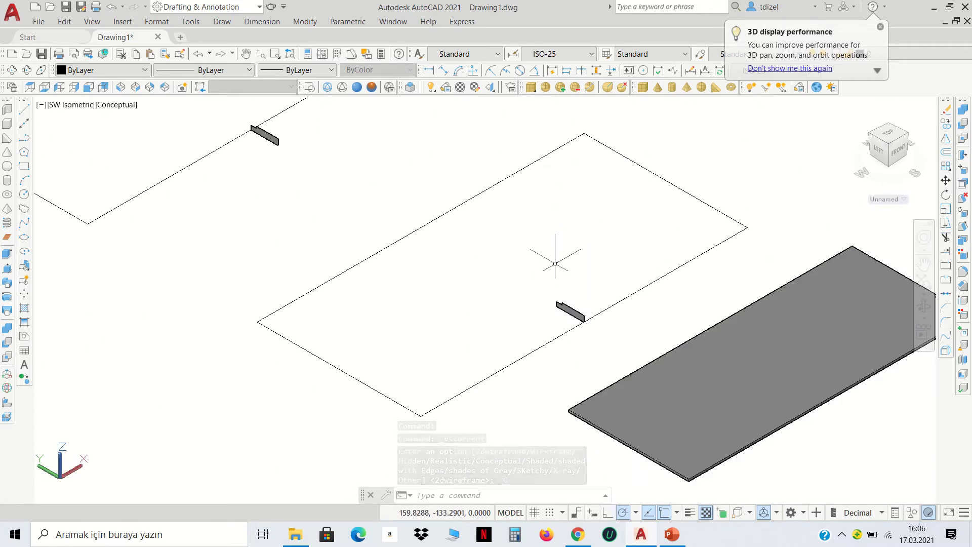
pyautogui.moveTo(554, 257); pyautogui.dragTo(494, 267, button='middle')
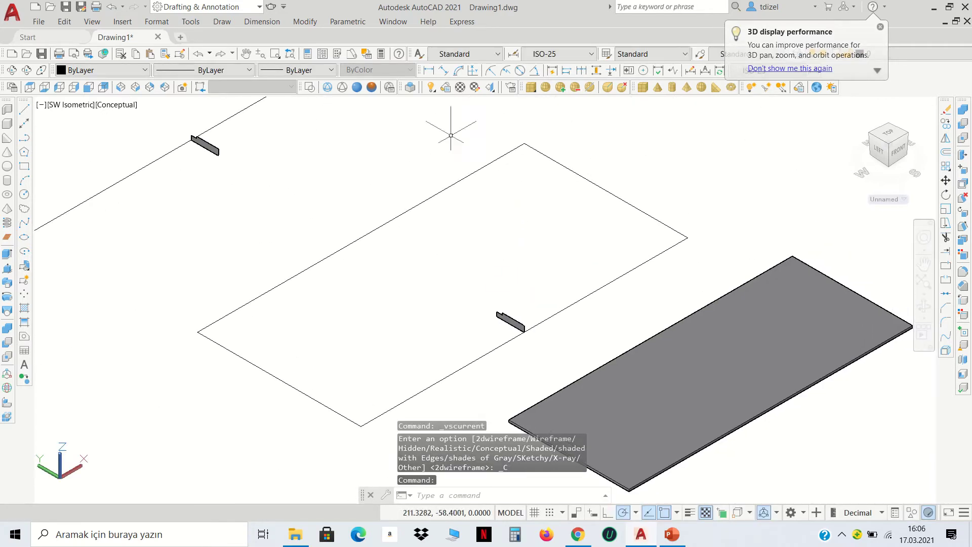
pyautogui.click(309, 89)
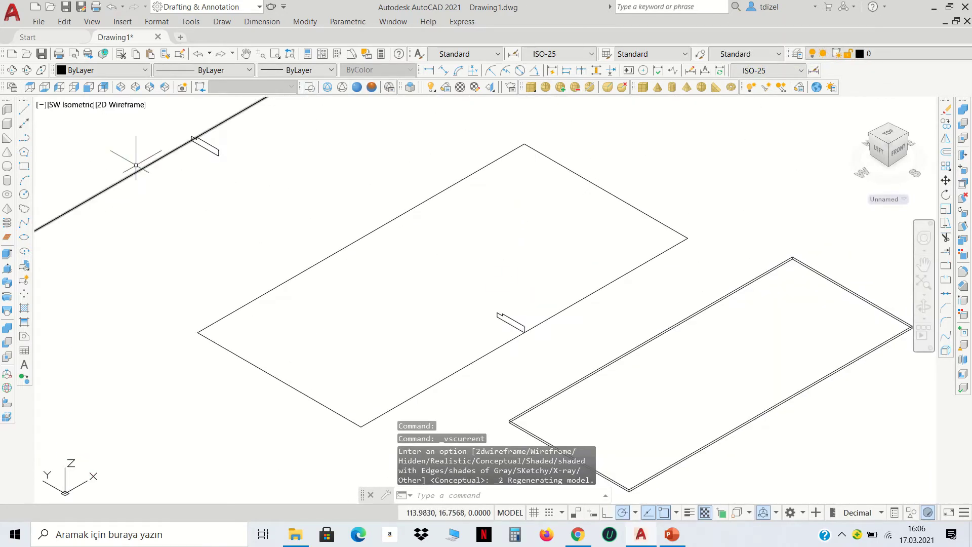
# Step: Sweep the first stepped profile along its rectangle path and check the result shaded
pyautogui.click(7, 282)
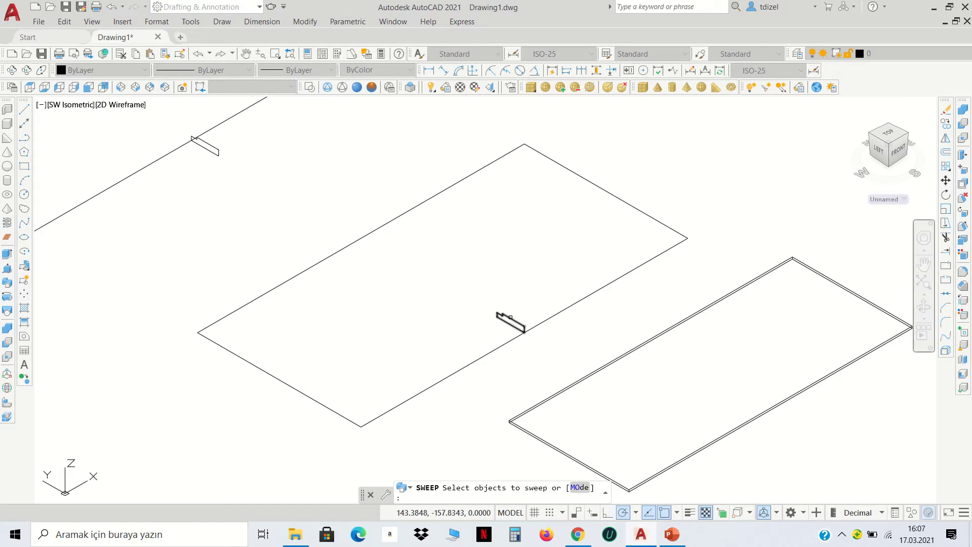
pyautogui.click(510, 318)
pyautogui.scroll(4, 525, 299)
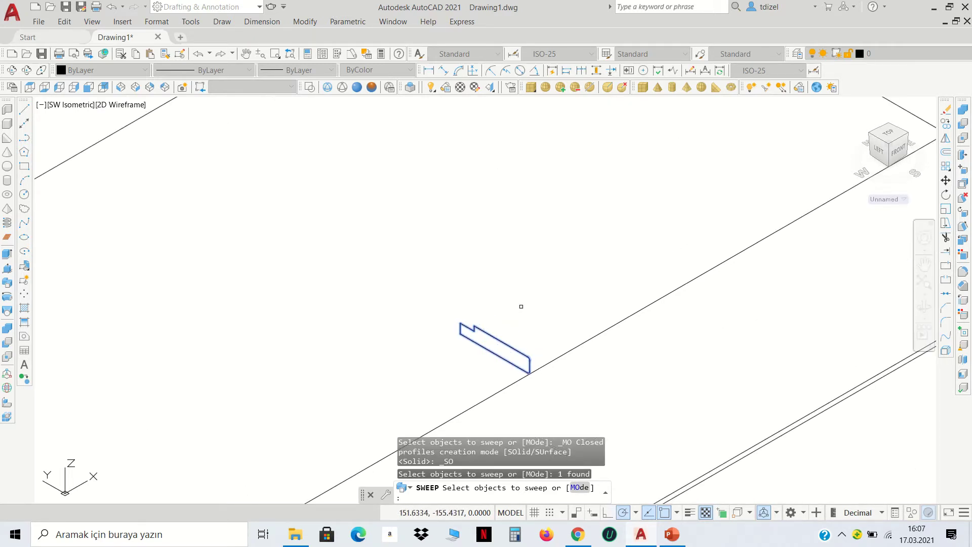
pyautogui.press('Return')
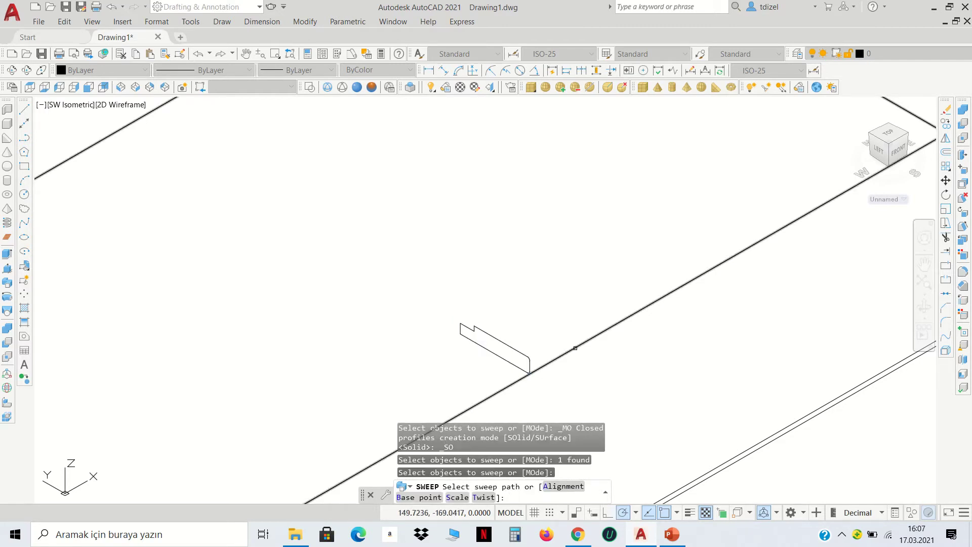
pyautogui.scroll(-2, 576, 344)
pyautogui.scroll(-1, 615, 324)
pyautogui.scroll(-1, 618, 345)
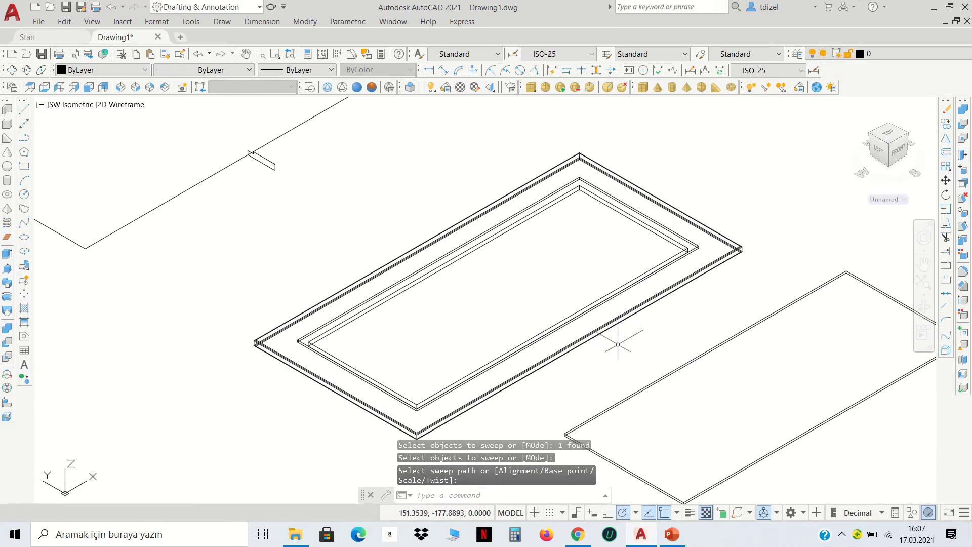
pyautogui.click(372, 87)
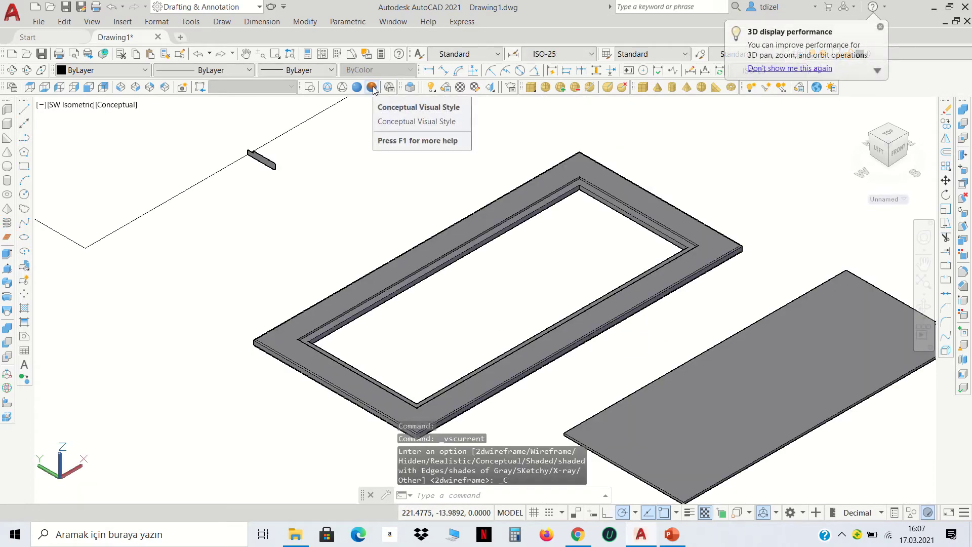
pyautogui.moveTo(401, 168); pyautogui.dragTo(602, 281, button='middle')
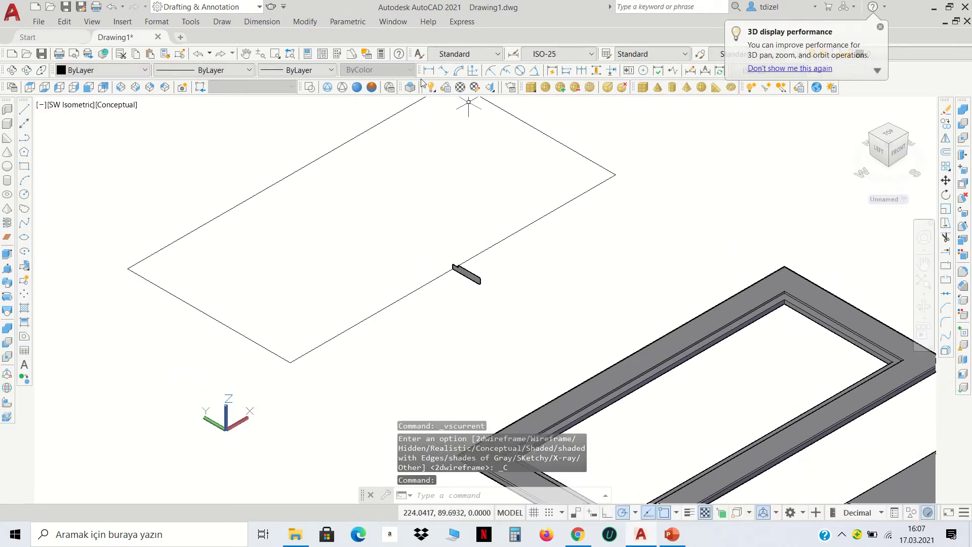
pyautogui.click(310, 88)
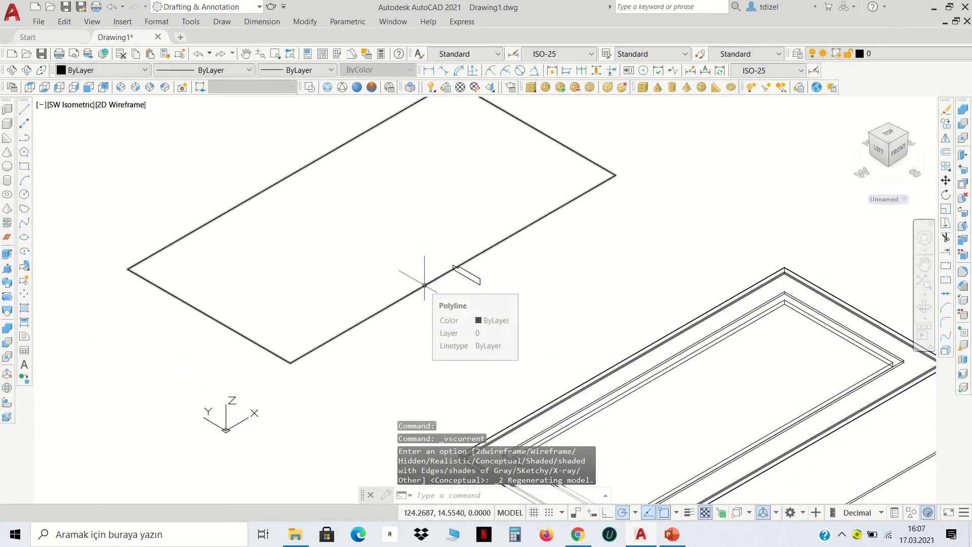
pyautogui.scroll(5, 457, 266)
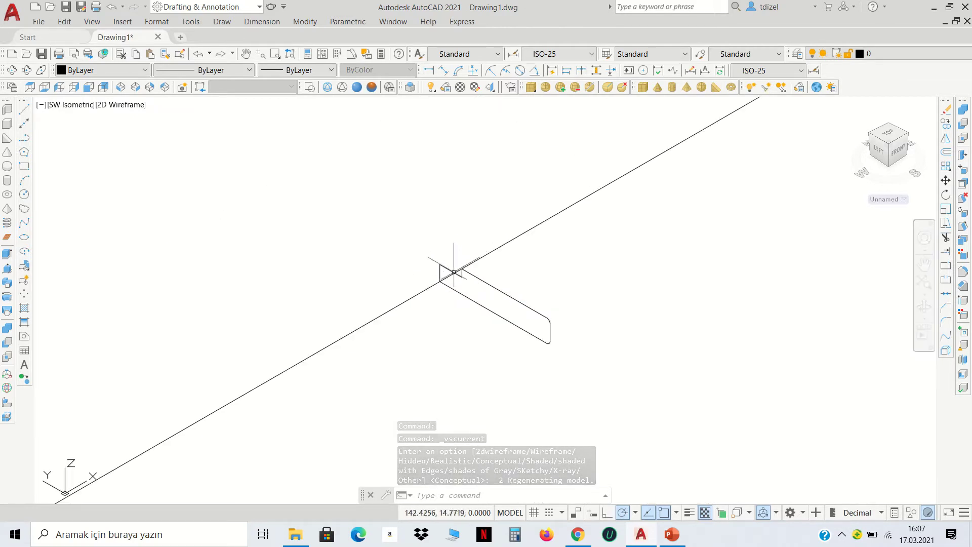
pyautogui.scroll(3, 435, 276)
pyautogui.scroll(-5, 421, 288)
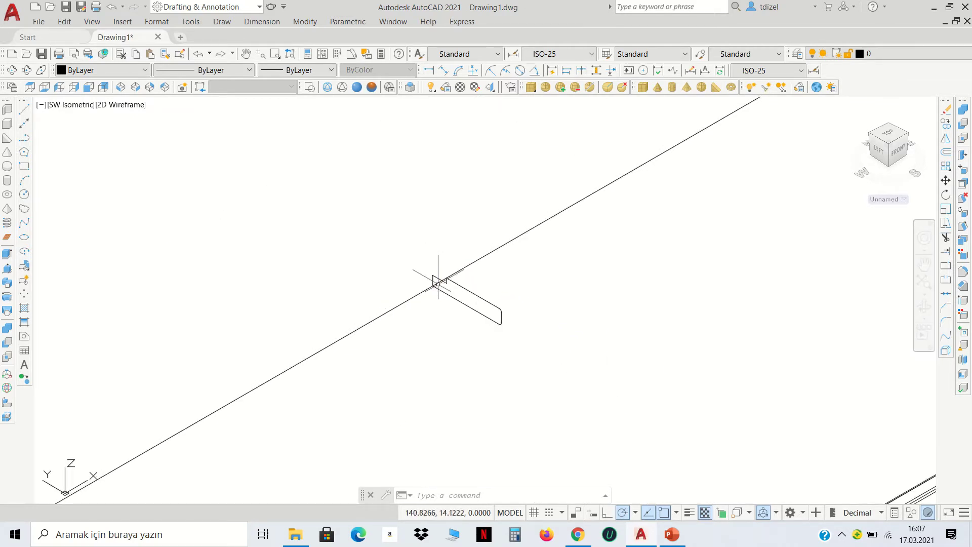
pyautogui.scroll(-2, 329, 246)
# Step: Sweep the second profile, starting to select the upper frame rectangle as its path
pyautogui.click(11, 285)
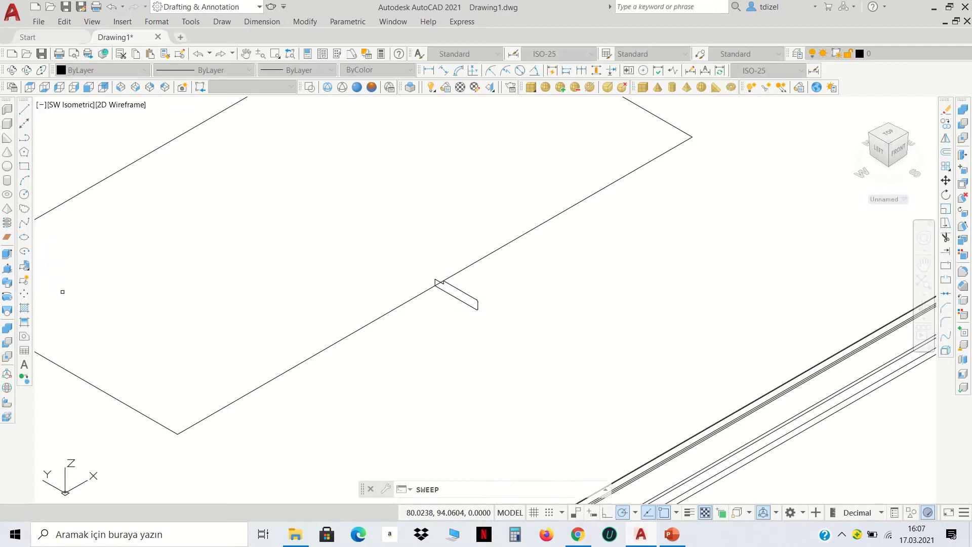
pyautogui.click(452, 296)
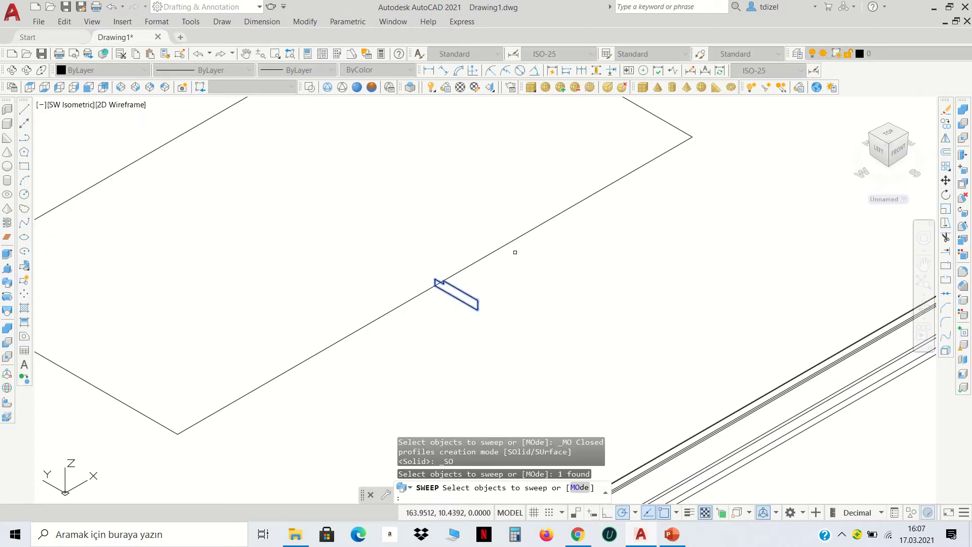
pyautogui.press('Return')
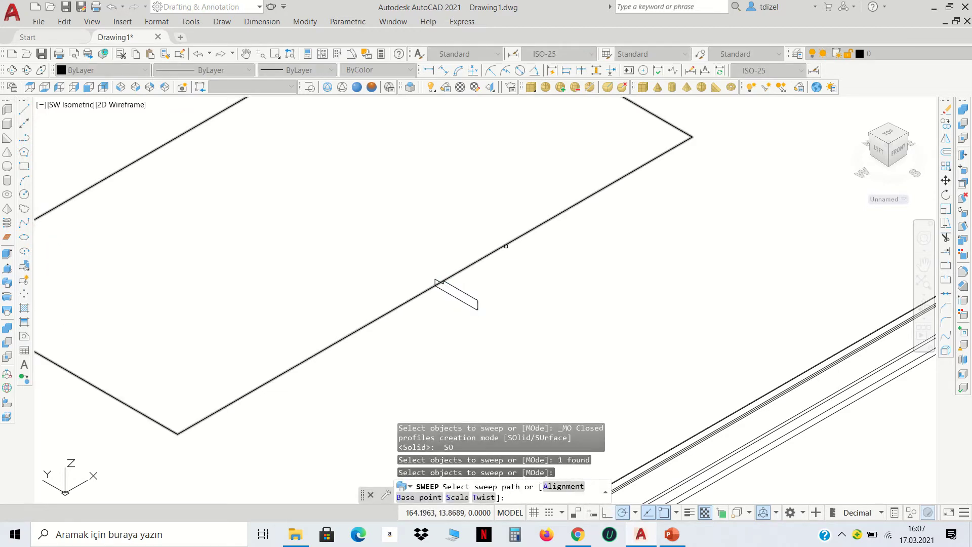
pyautogui.scroll(-3, 439, 281)
pyautogui.scroll(-3, 503, 232)
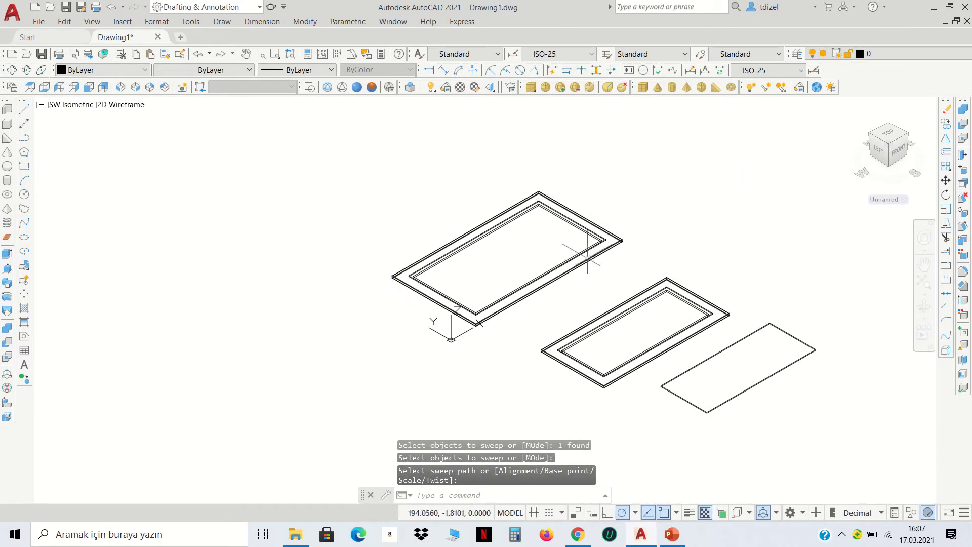
pyautogui.scroll(4, 614, 265)
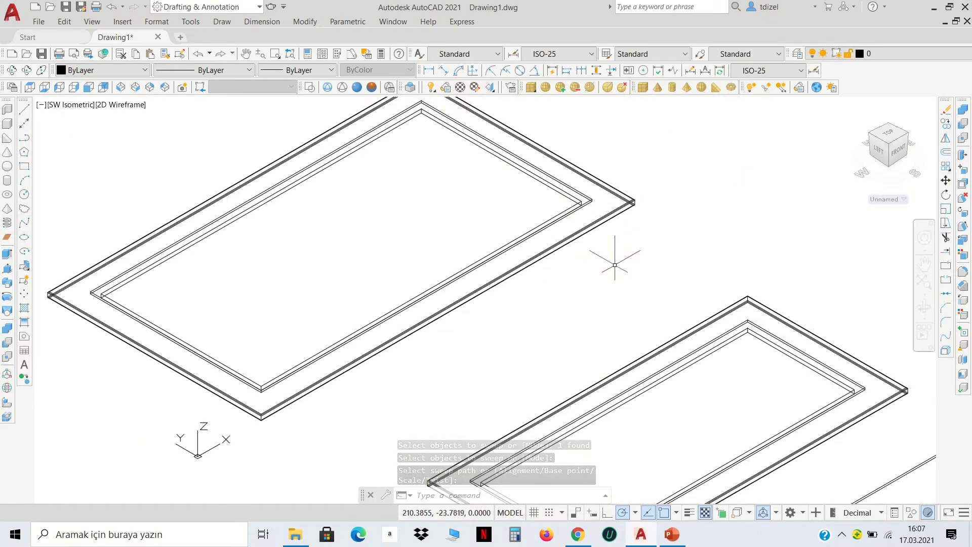
pyautogui.scroll(-4, 615, 265)
pyautogui.click(615, 269)
# Step: Delete the duplicate upper frame and check the remaining frame in shaded view
pyautogui.click(574, 252)
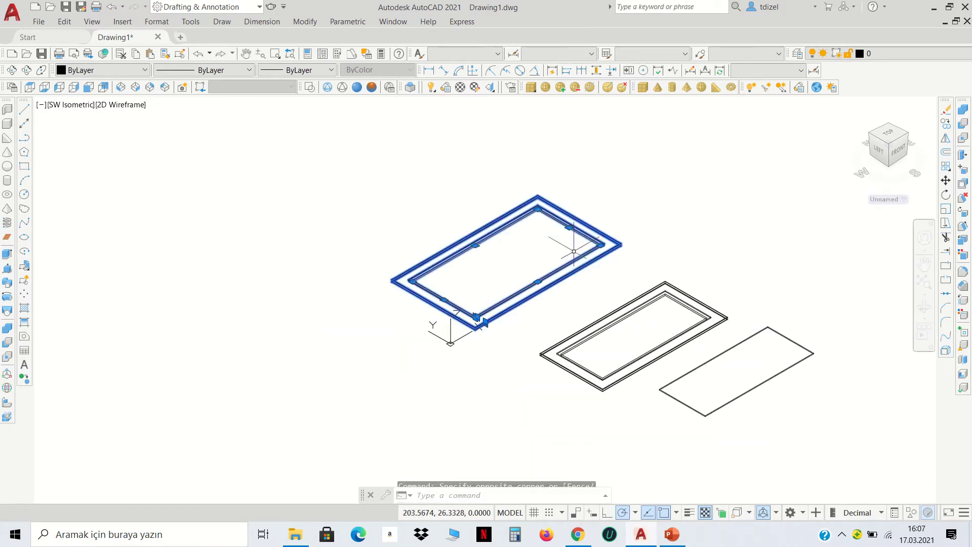
pyautogui.press('Delete')
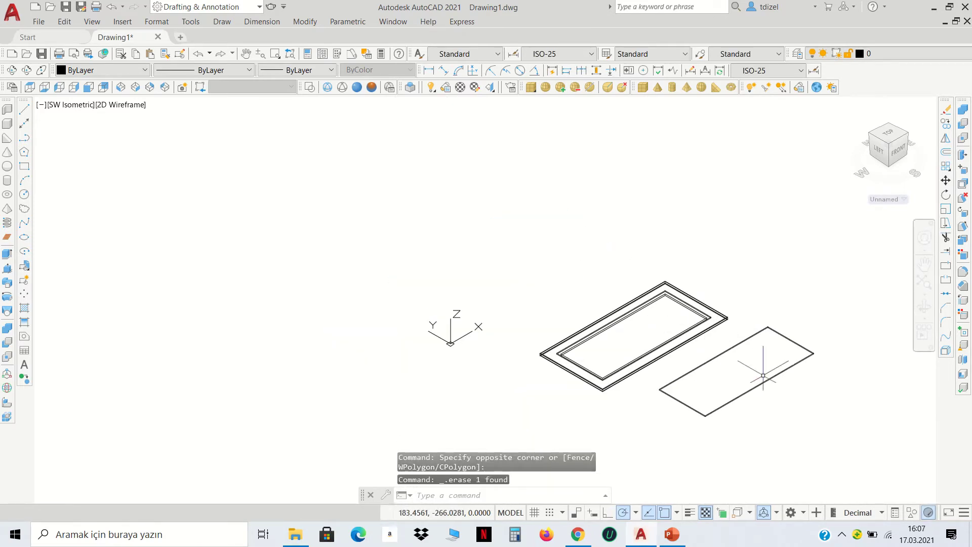
pyautogui.scroll(4, 750, 377)
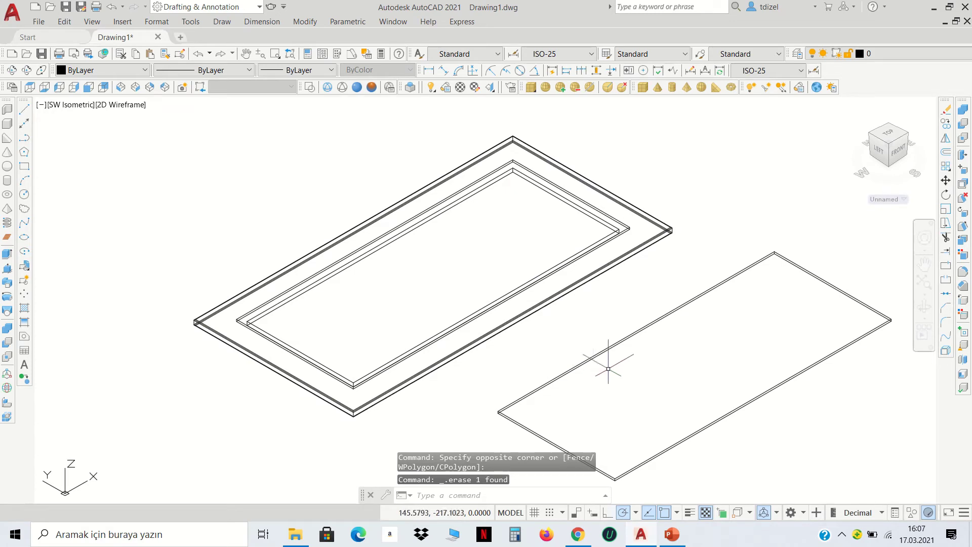
pyautogui.click(371, 87)
pyautogui.scroll(3, 486, 162)
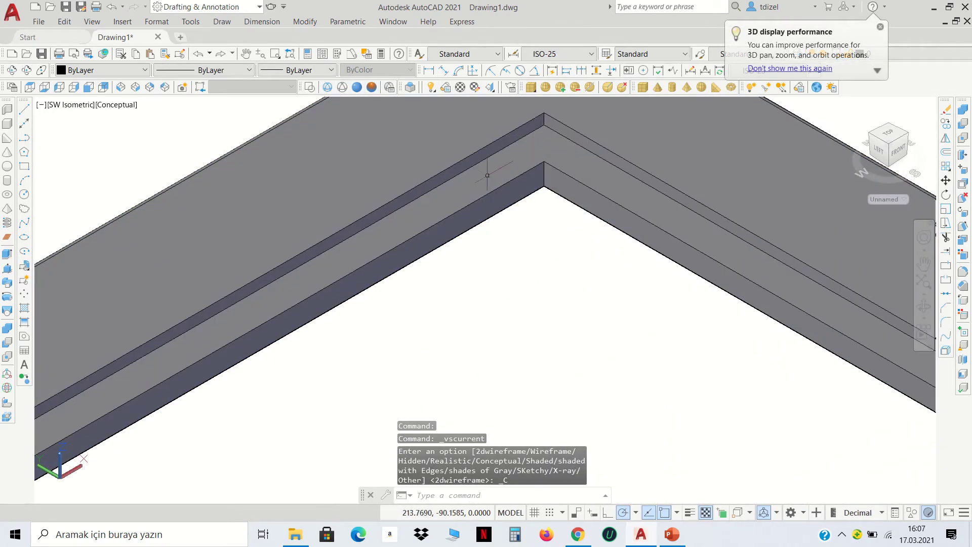
pyautogui.scroll(-3, 643, 199)
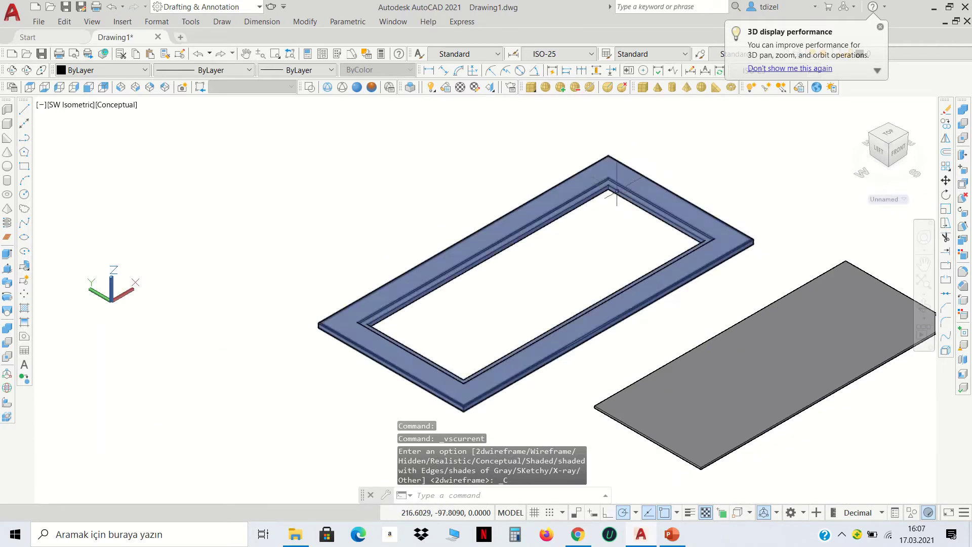
pyautogui.click(311, 87)
# Step: Move the flat plate from its top corner onto the frame's inner corner
pyautogui.moveTo(816, 361); pyautogui.dragTo(699, 382, button='middle')
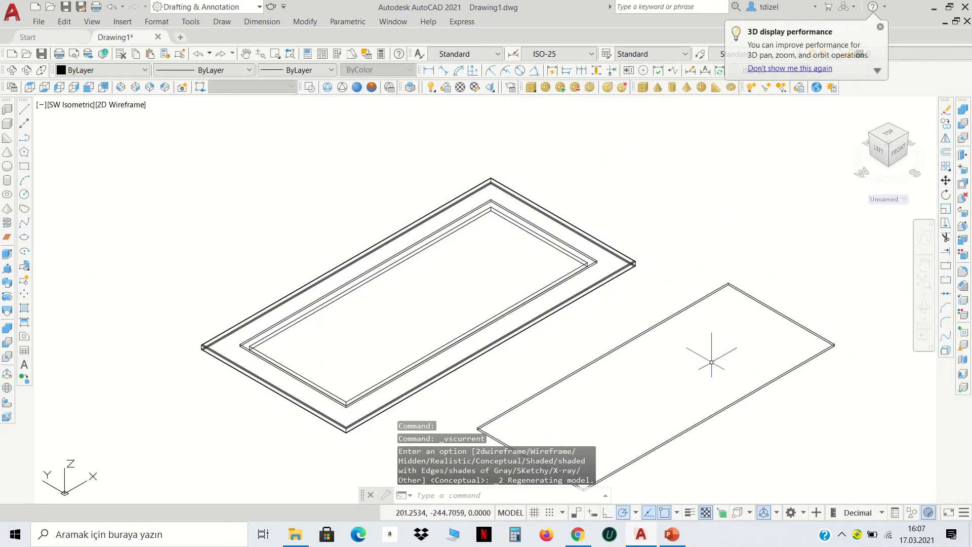
pyautogui.click(729, 329)
pyautogui.click(706, 275)
pyautogui.click(946, 179)
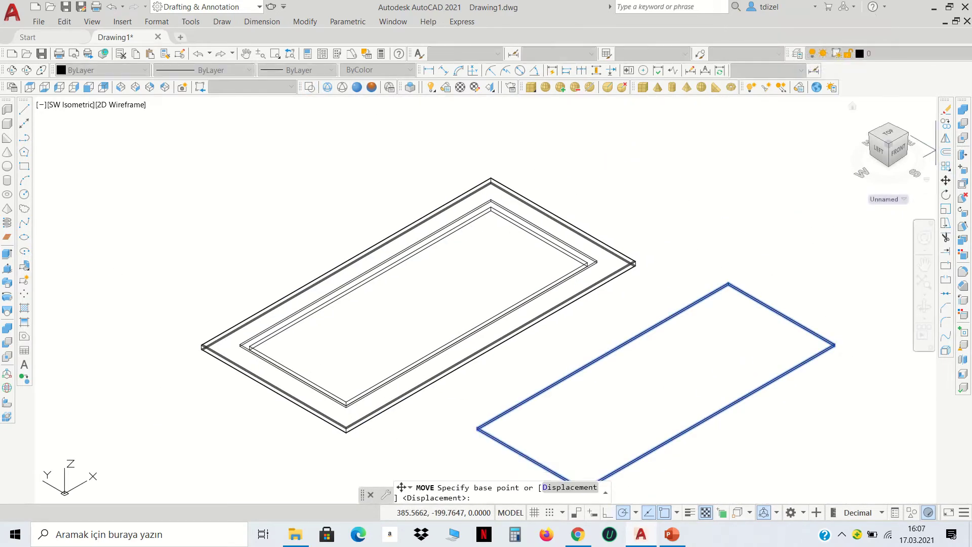
pyautogui.scroll(3, 729, 282)
pyautogui.click(730, 226)
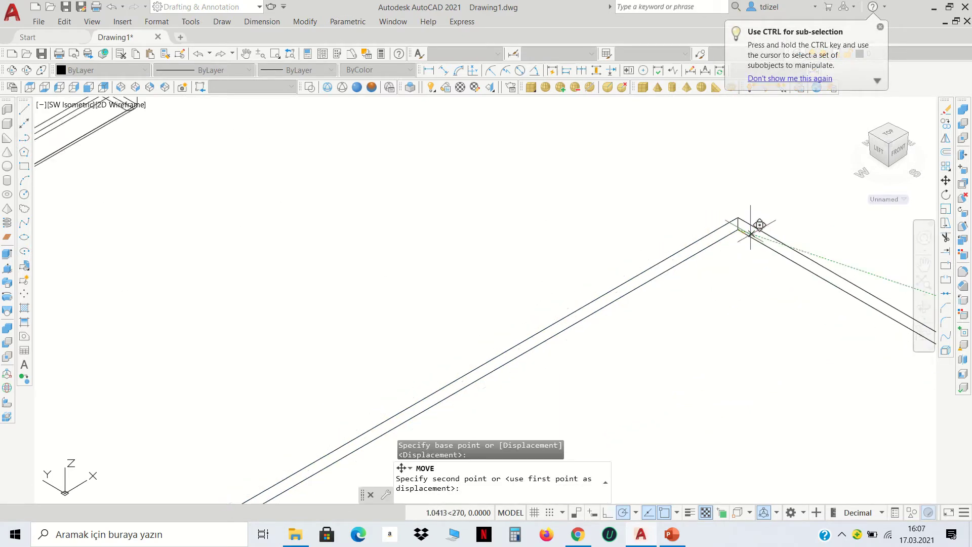
pyautogui.scroll(-5, 709, 218)
pyautogui.scroll(5, 633, 188)
pyautogui.scroll(2, 607, 177)
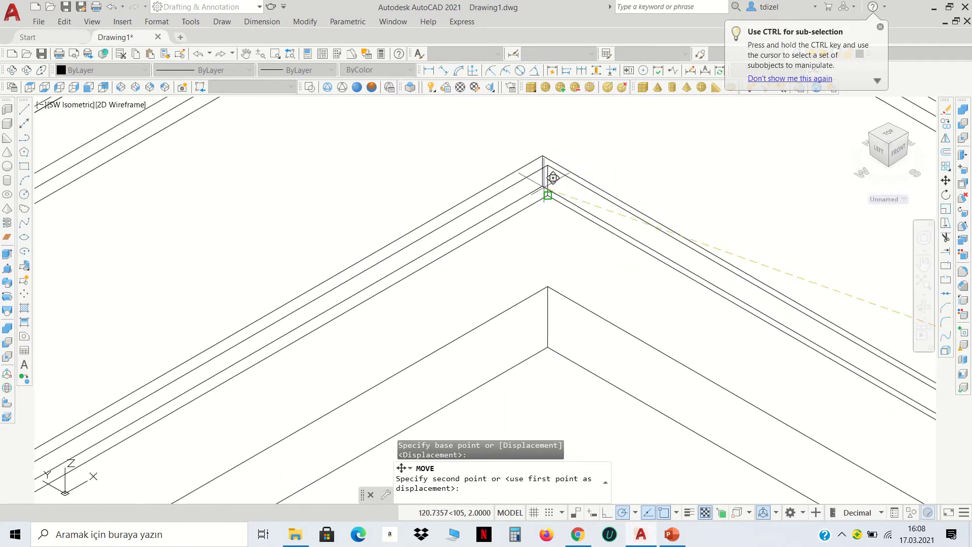
pyautogui.click(553, 189)
pyautogui.scroll(-2, 614, 169)
pyautogui.scroll(-2, 633, 199)
pyautogui.scroll(2, 633, 199)
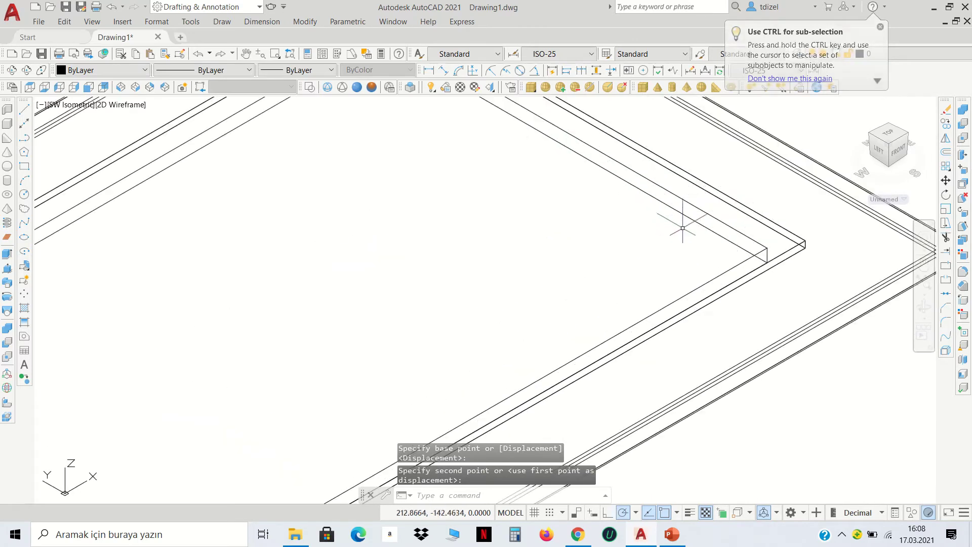
pyautogui.scroll(2, 683, 223)
# Step: Check the seated plate in shaded view, then return to wireframe display
pyautogui.click(375, 87)
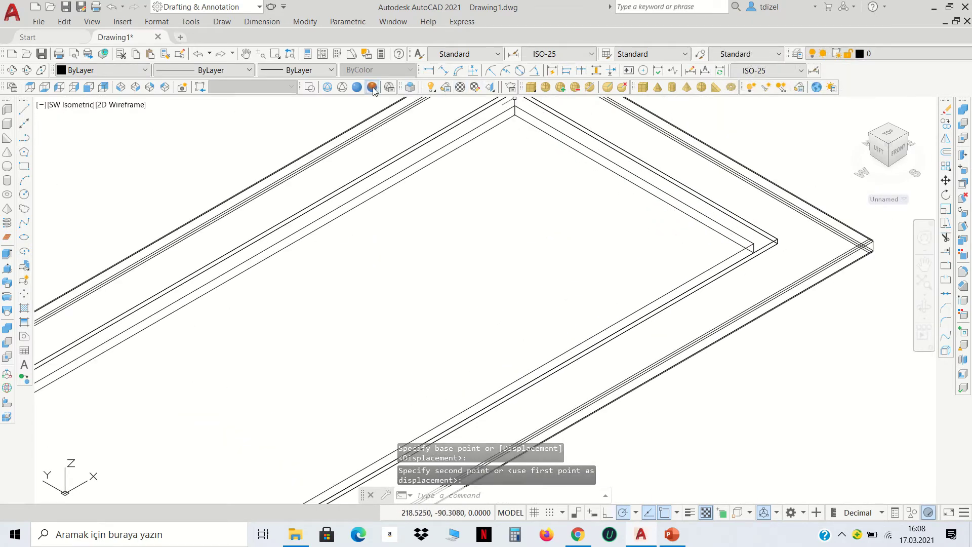
pyautogui.scroll(-2, 614, 276)
pyautogui.scroll(-2, 456, 345)
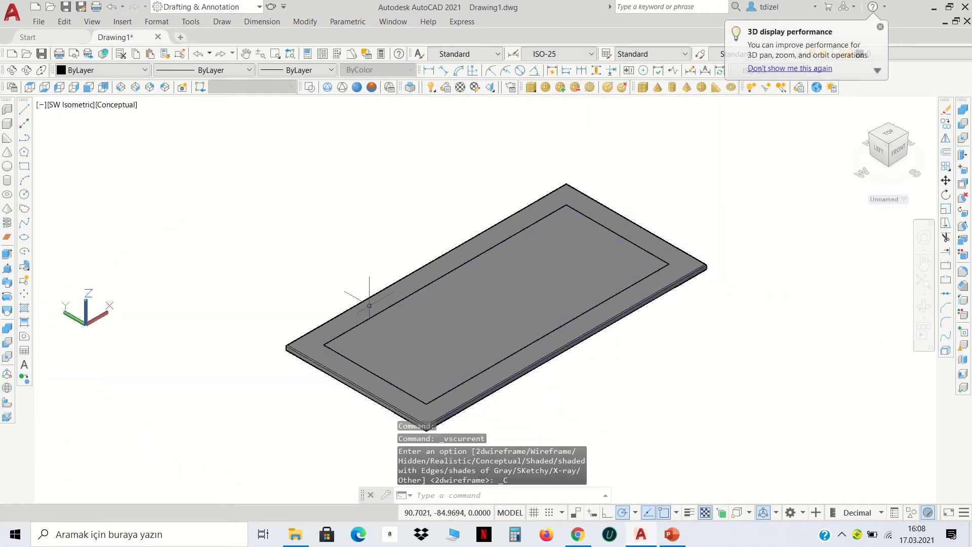
pyautogui.moveTo(543, 349); pyautogui.dragTo(541, 254, button='middle')
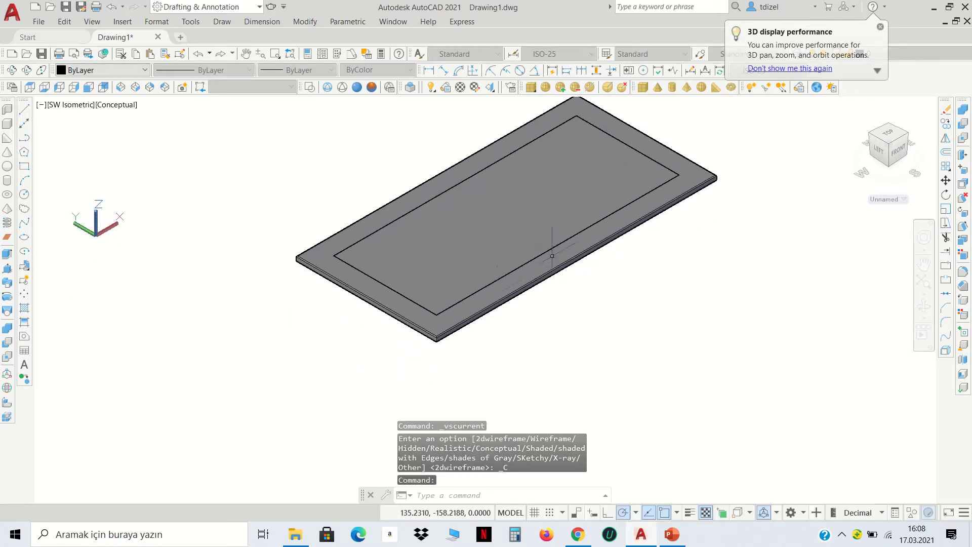
pyautogui.scroll(3, 480, 300)
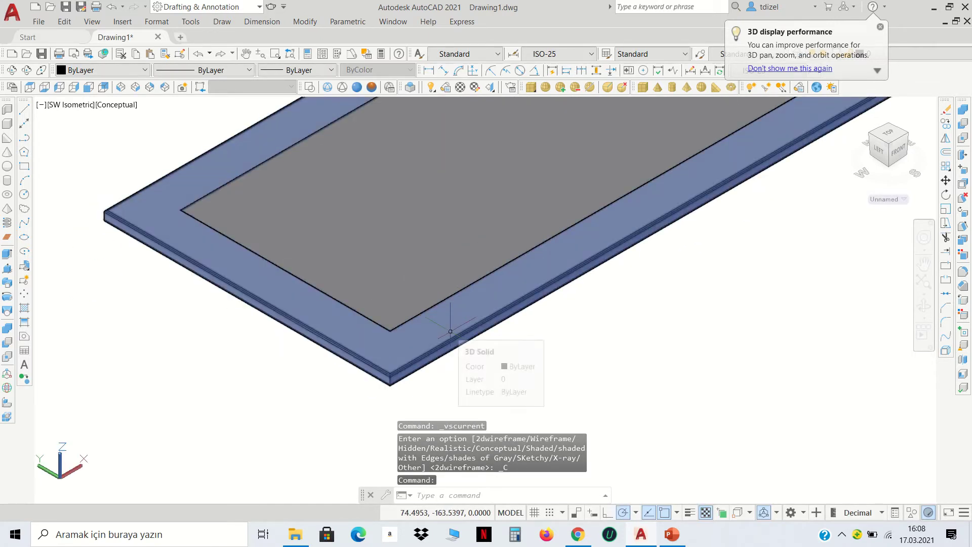
pyautogui.click(309, 87)
pyautogui.scroll(-5, 449, 219)
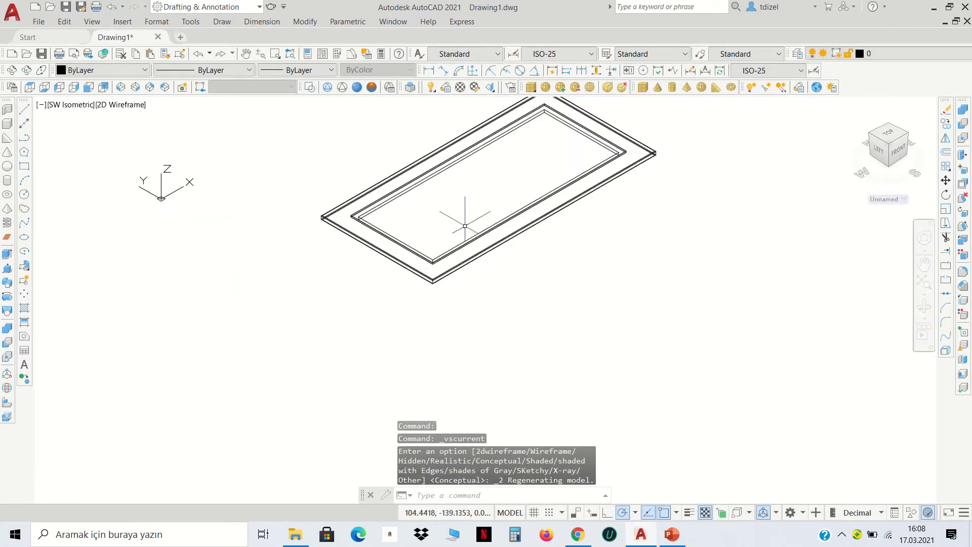
pyautogui.scroll(-2, 488, 223)
pyautogui.scroll(4, 452, 286)
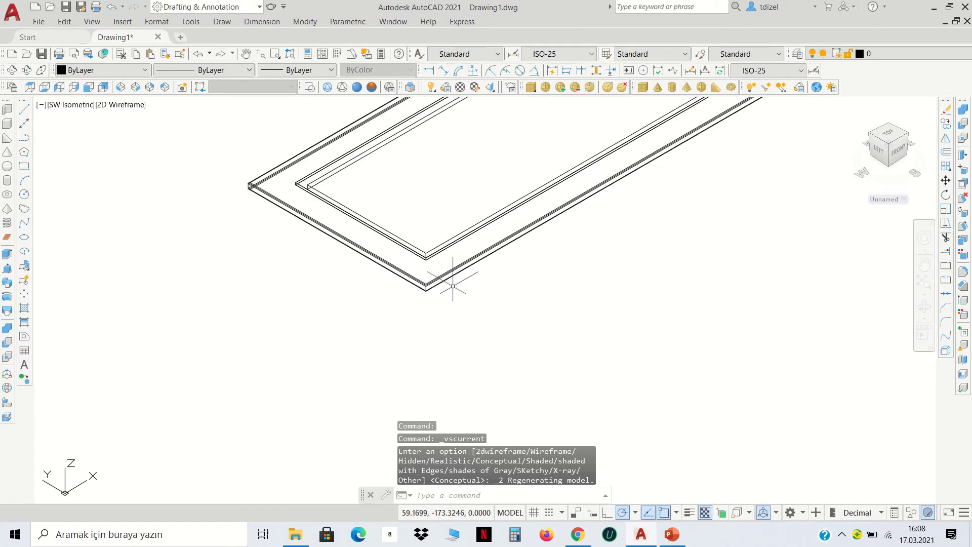
pyautogui.scroll(2, 413, 289)
pyautogui.scroll(2, 424, 280)
pyautogui.scroll(1, 450, 311)
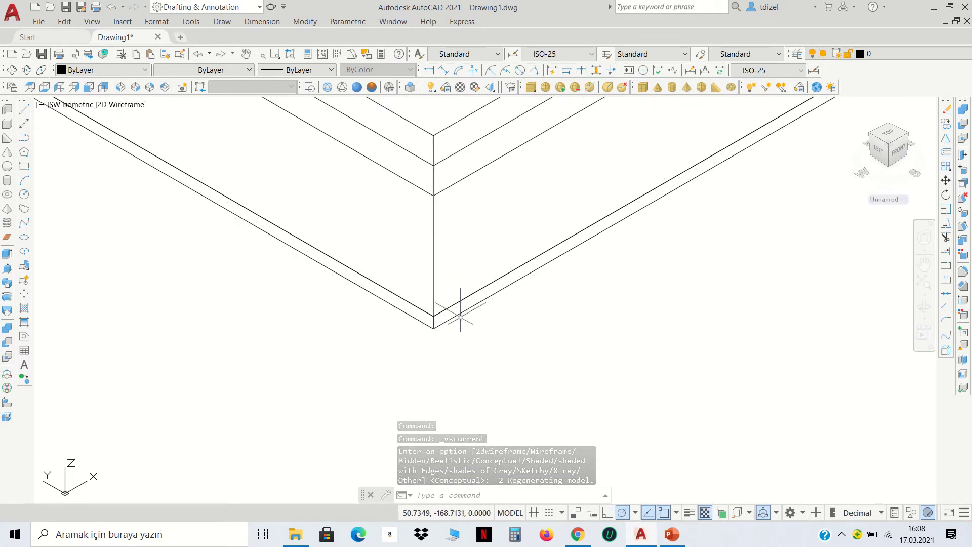
pyautogui.scroll(2, 442, 313)
pyautogui.scroll(-2, 443, 313)
pyautogui.scroll(-2, 471, 324)
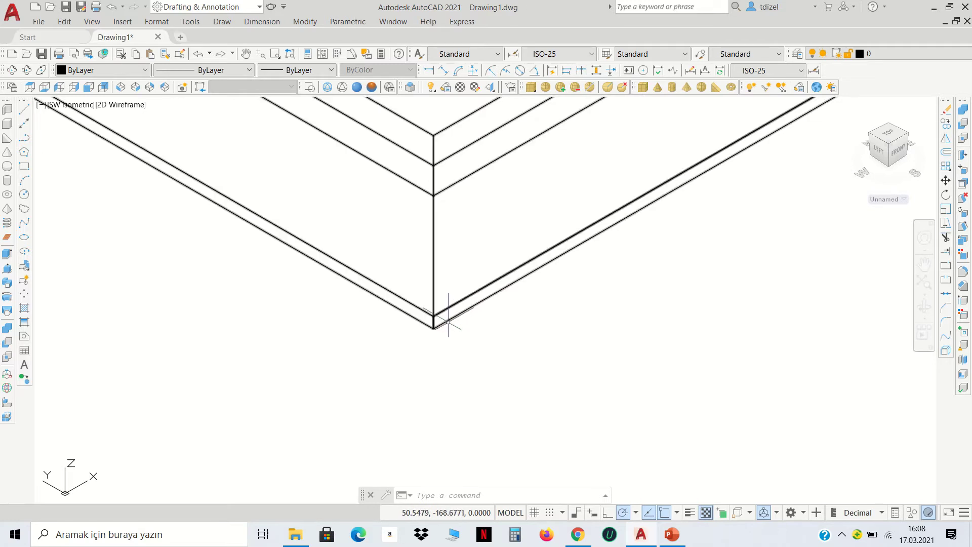
pyautogui.scroll(-6, 476, 328)
pyautogui.scroll(-3, 499, 334)
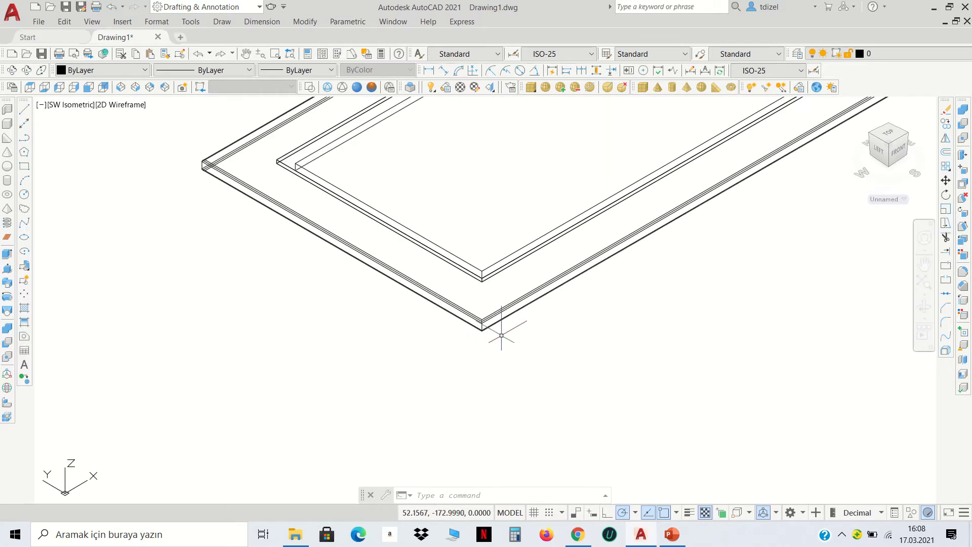
pyautogui.scroll(-3, 504, 330)
pyautogui.scroll(1, 469, 337)
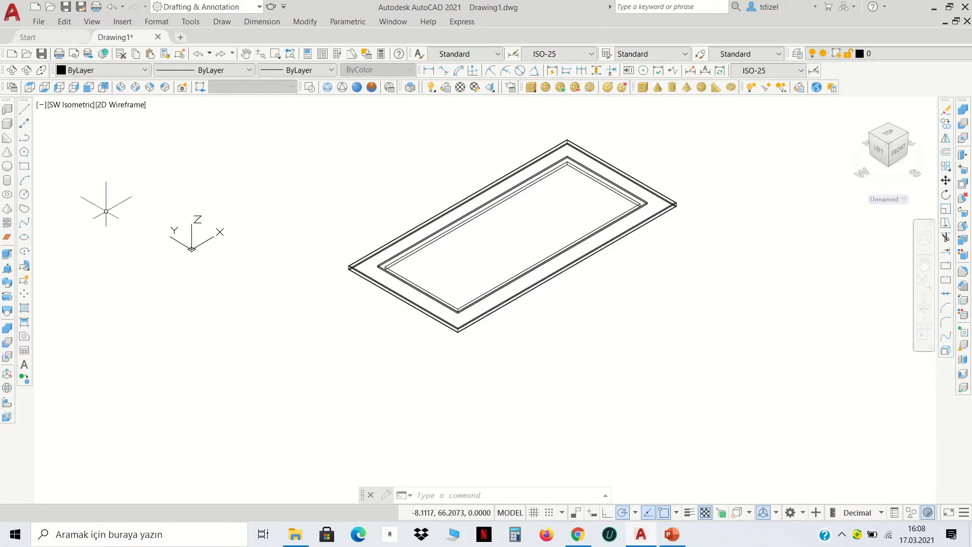
pyautogui.scroll(3, 452, 313)
pyautogui.scroll(-1, 495, 321)
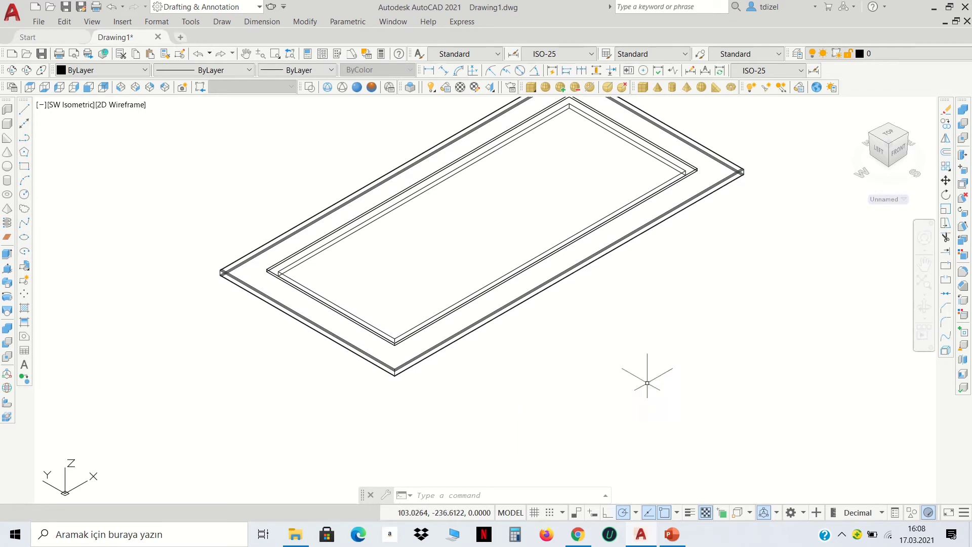
pyautogui.scroll(-3, 777, 274)
pyautogui.scroll(1, 552, 299)
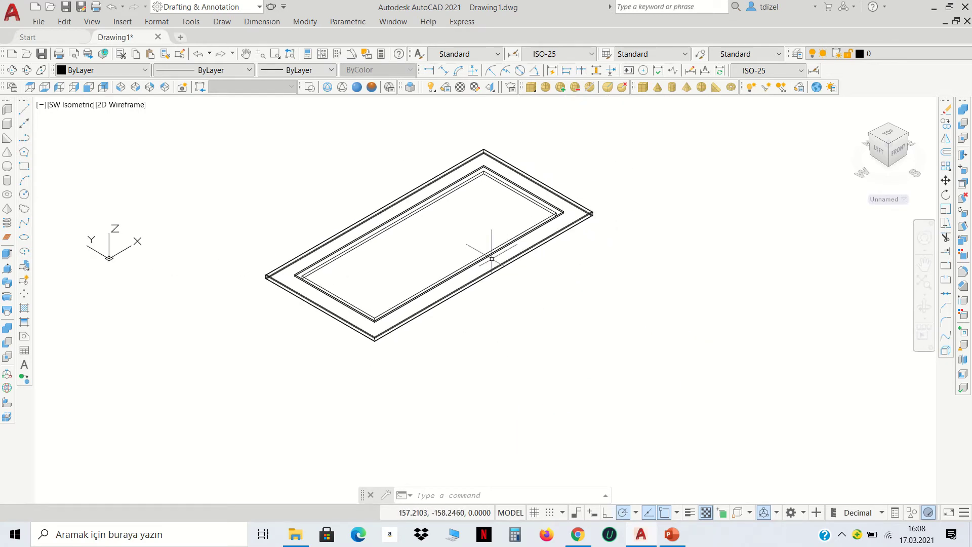
# Step: Draw a 10 by 10 by 75 box leg beside the frame and bring both into view
pyautogui.click(8, 125)
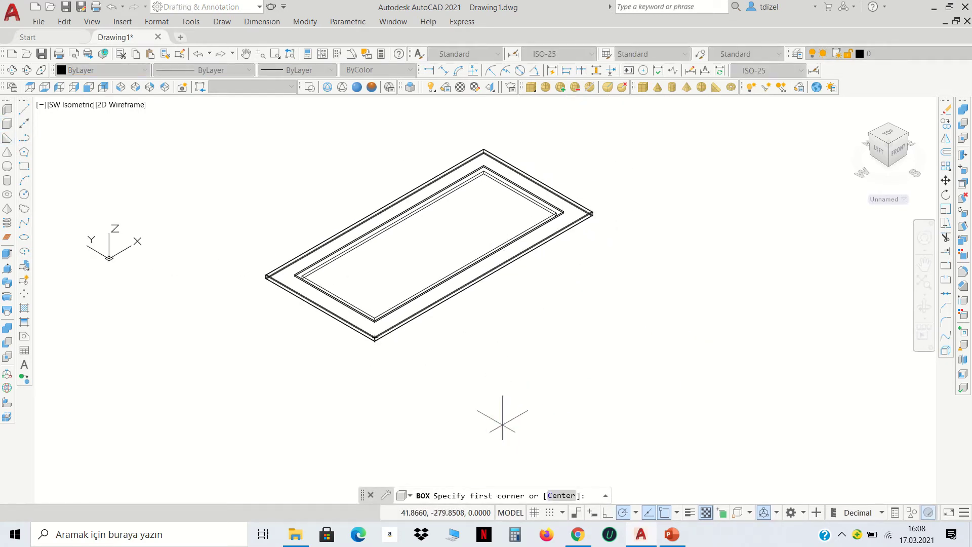
pyautogui.click(532, 432)
pyautogui.write('@10,10,75')
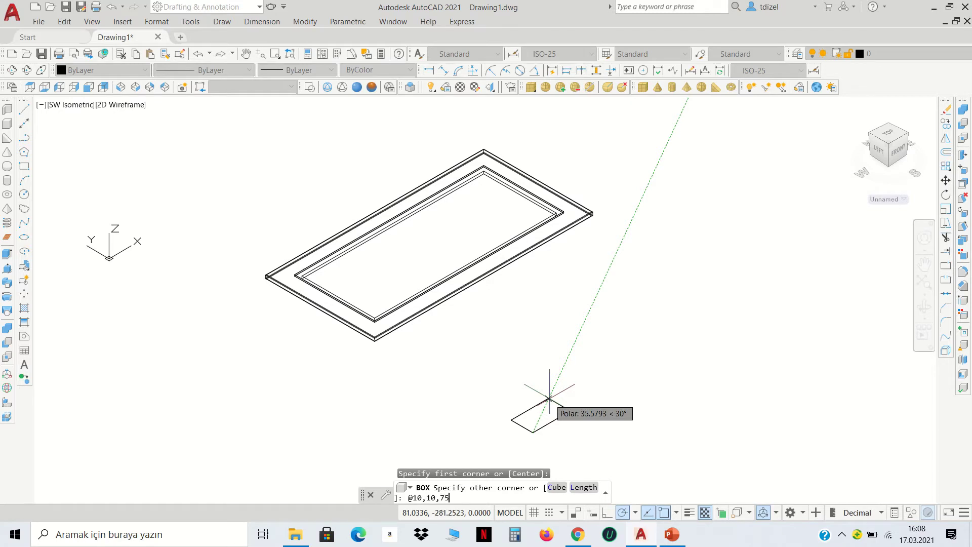
pyautogui.press('Return')
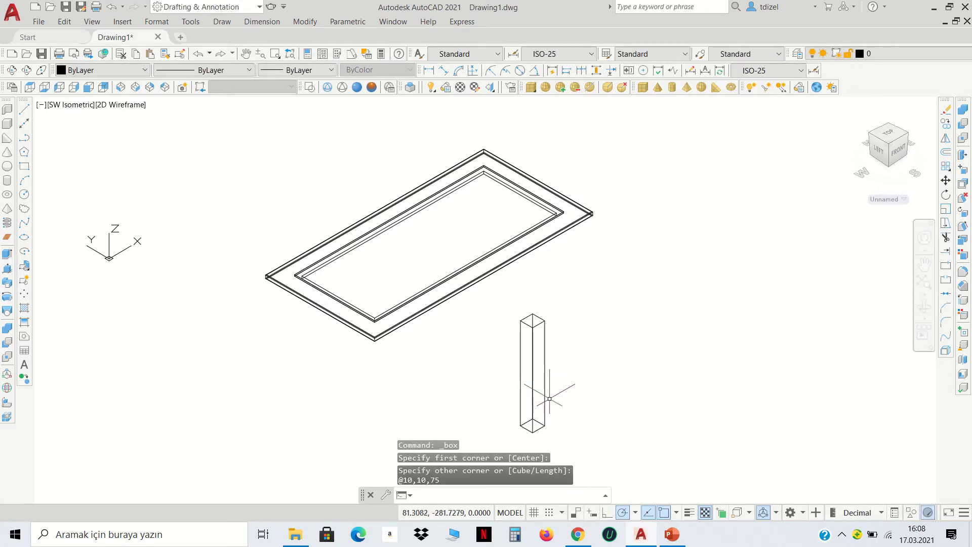
pyautogui.click(531, 332)
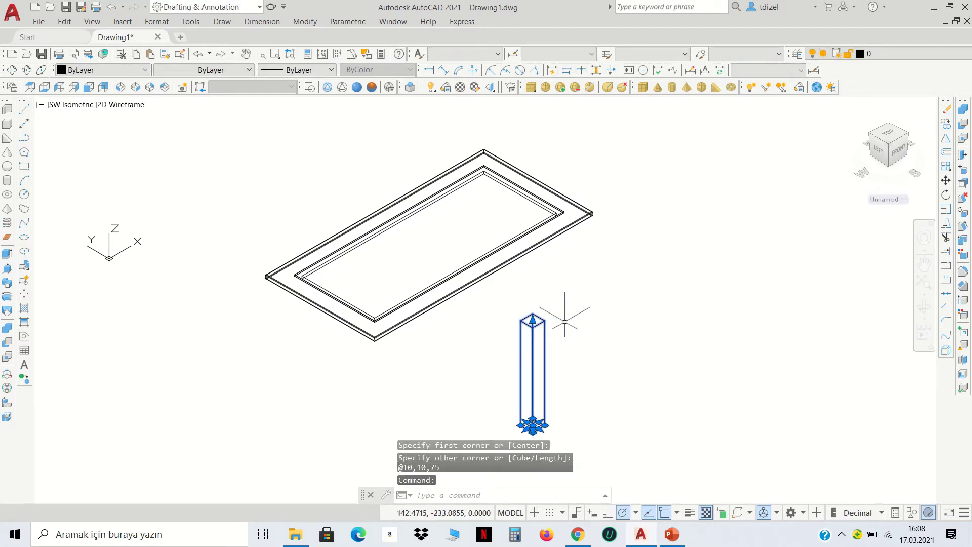
pyautogui.scroll(2, 548, 323)
pyautogui.scroll(5, 539, 320)
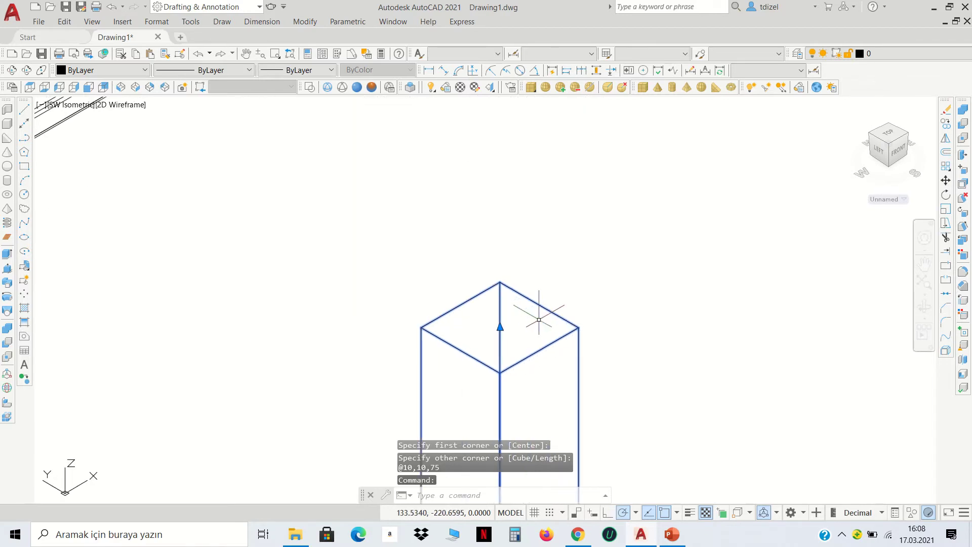
pyautogui.scroll(-5, 539, 319)
pyautogui.moveTo(541, 354); pyautogui.dragTo(543, 304, button='middle')
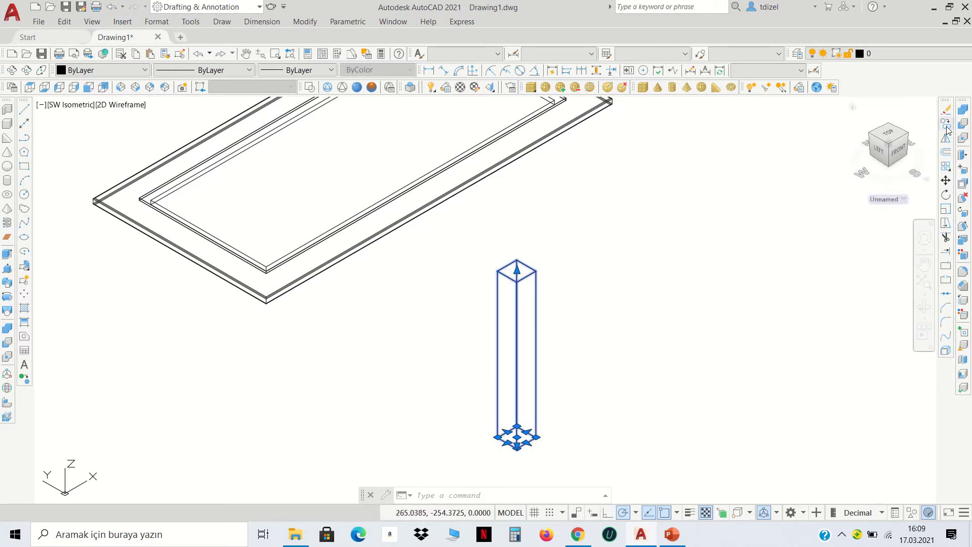
# Step: Move the leg box from its top corner onto the frame's front corner
pyautogui.click(945, 181)
pyautogui.scroll(8, 515, 281)
pyautogui.click(516, 298)
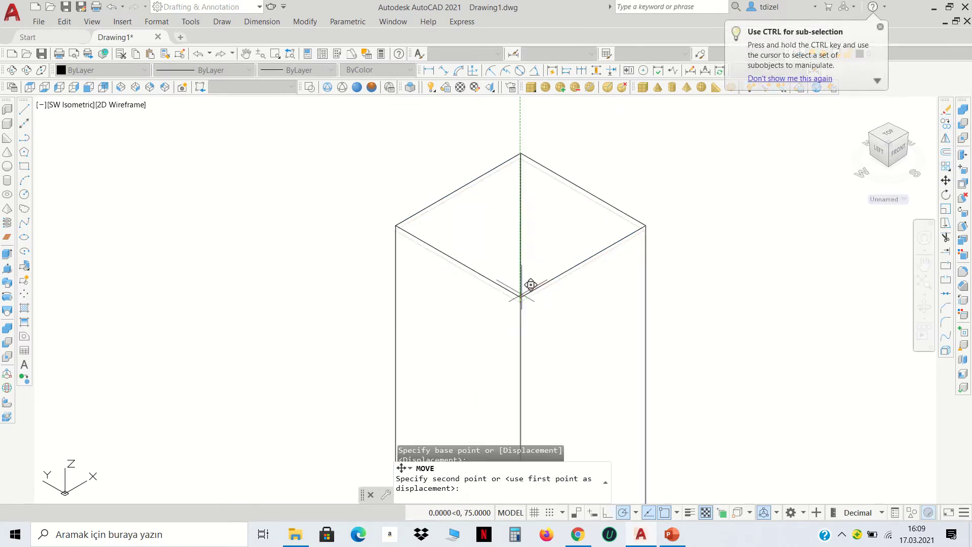
pyautogui.scroll(-5, 547, 243)
pyautogui.scroll(5, 340, 296)
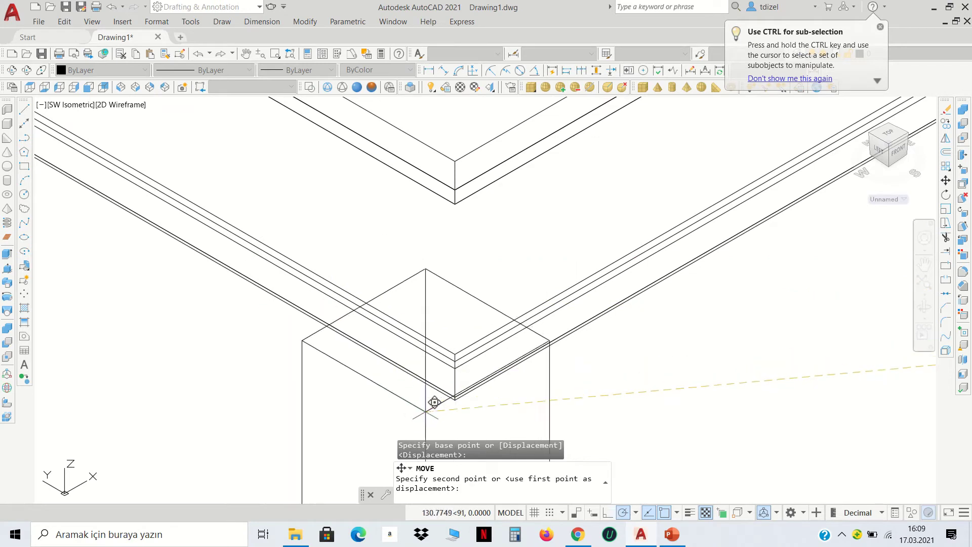
pyautogui.scroll(3, 455, 397)
pyautogui.scroll(2, 507, 370)
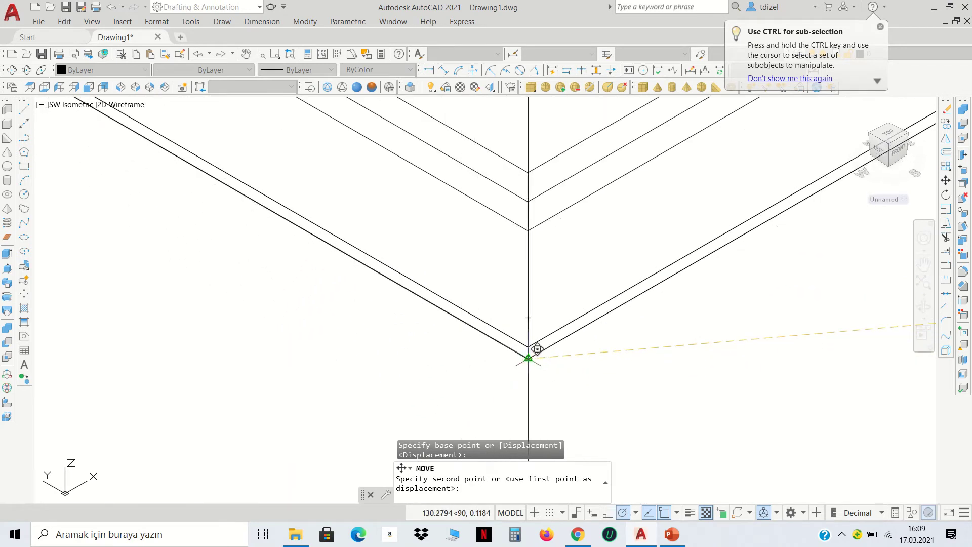
pyautogui.scroll(3, 535, 348)
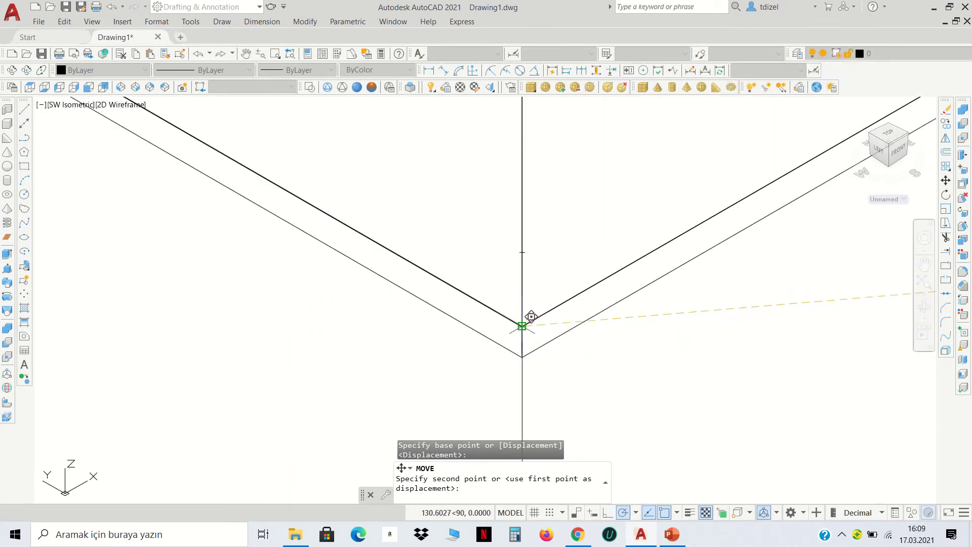
pyautogui.scroll(-3, 531, 317)
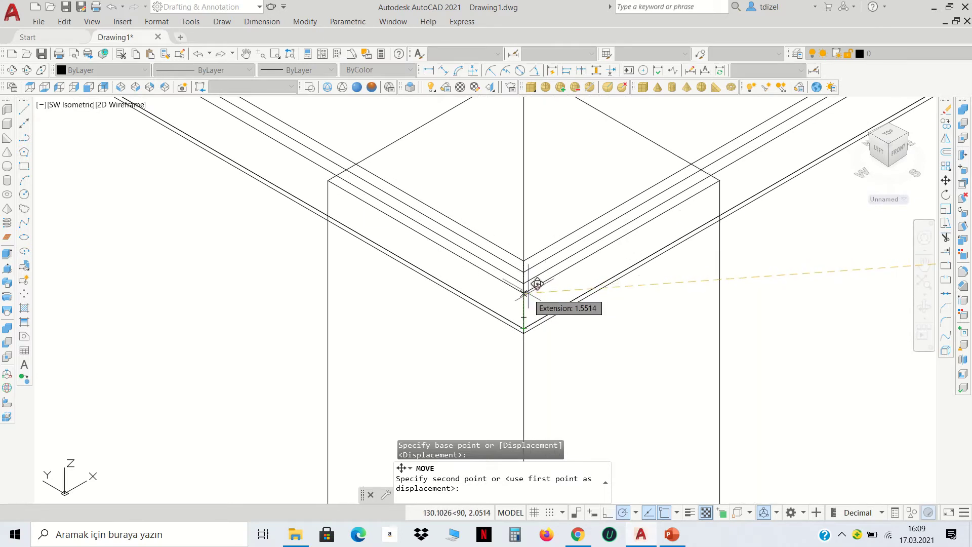
pyautogui.scroll(2, 524, 293)
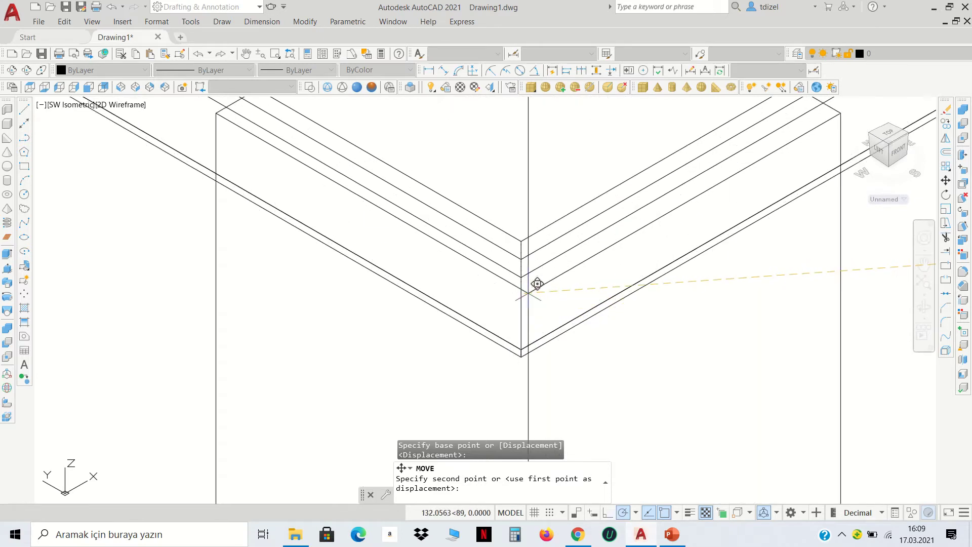
pyautogui.click(530, 268)
pyautogui.scroll(-2, 552, 276)
pyautogui.scroll(2, 562, 286)
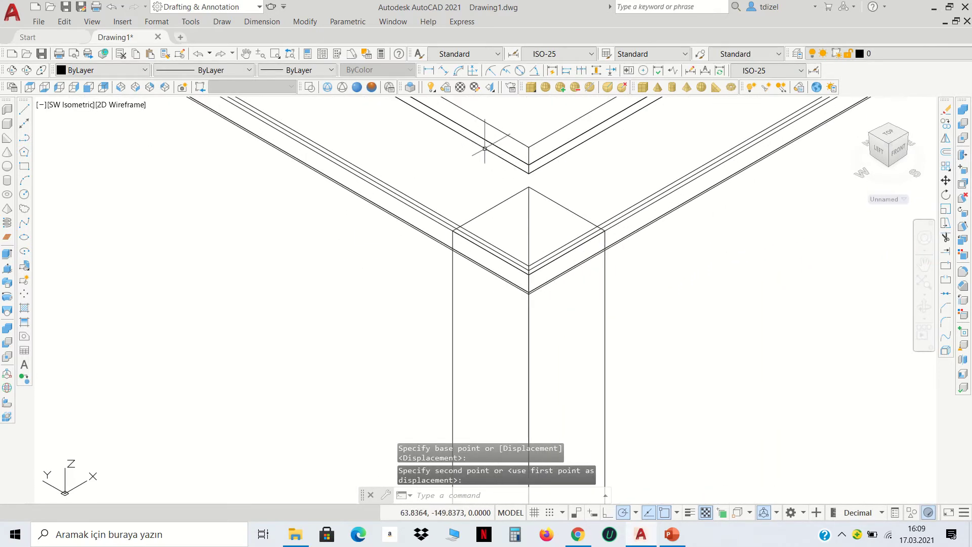
# Step: Shade the model in Conceptual style and lower the leg 2.5 units with the gizmo
pyautogui.click(371, 88)
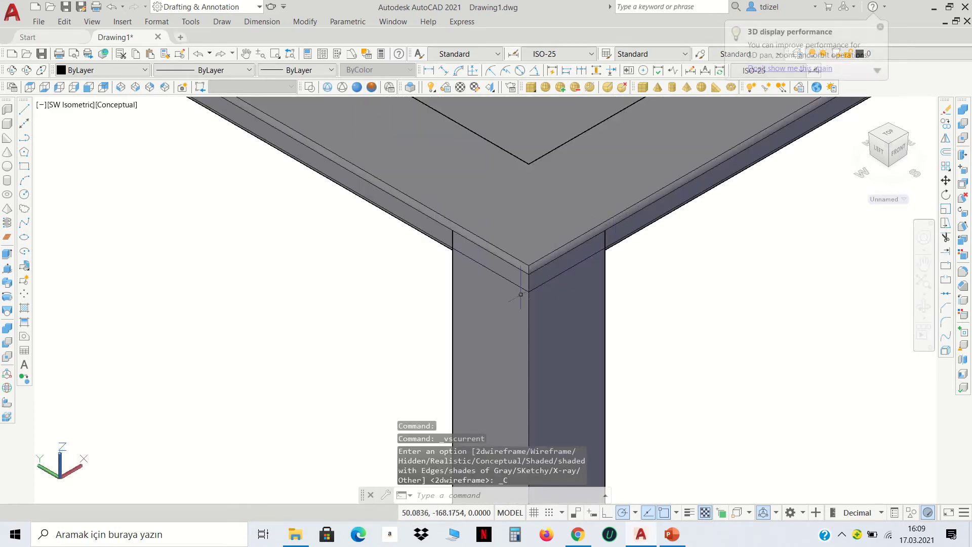
pyautogui.scroll(2, 527, 298)
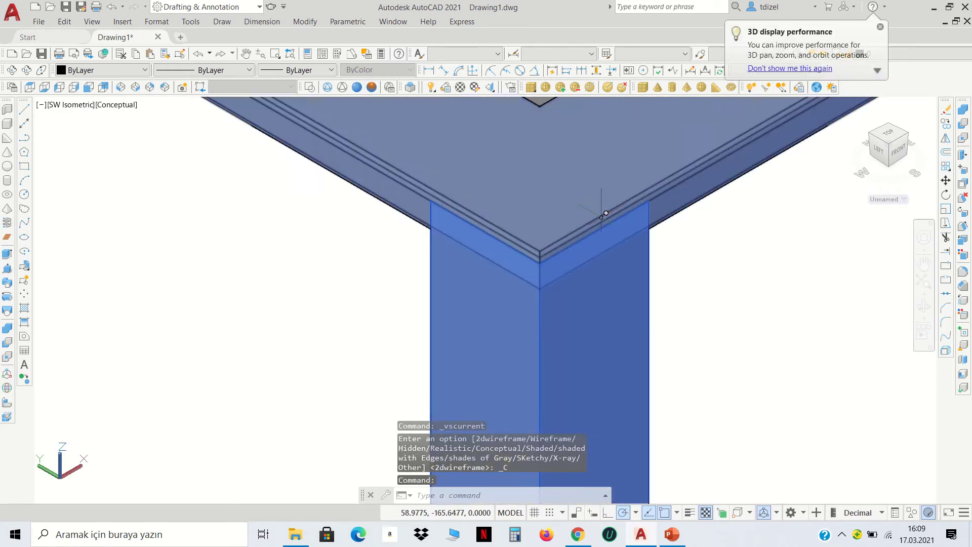
pyautogui.scroll(3, 602, 209)
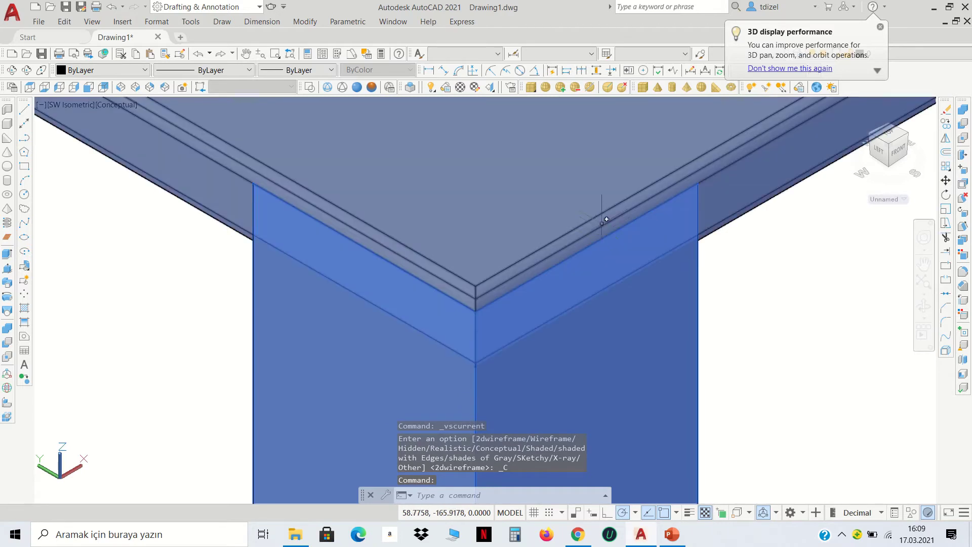
pyautogui.scroll(-3, 592, 234)
pyautogui.scroll(-3, 593, 223)
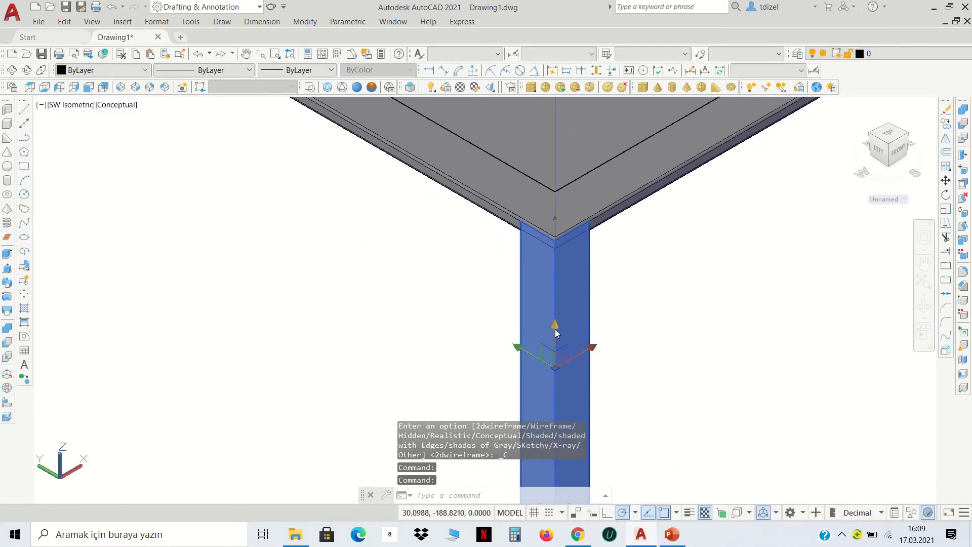
pyautogui.click(563, 362)
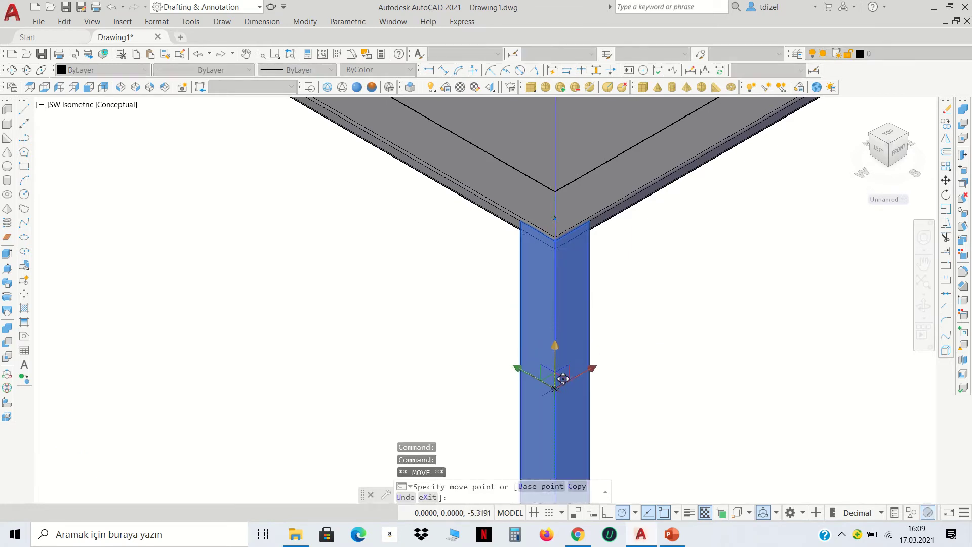
pyautogui.write('2.5')
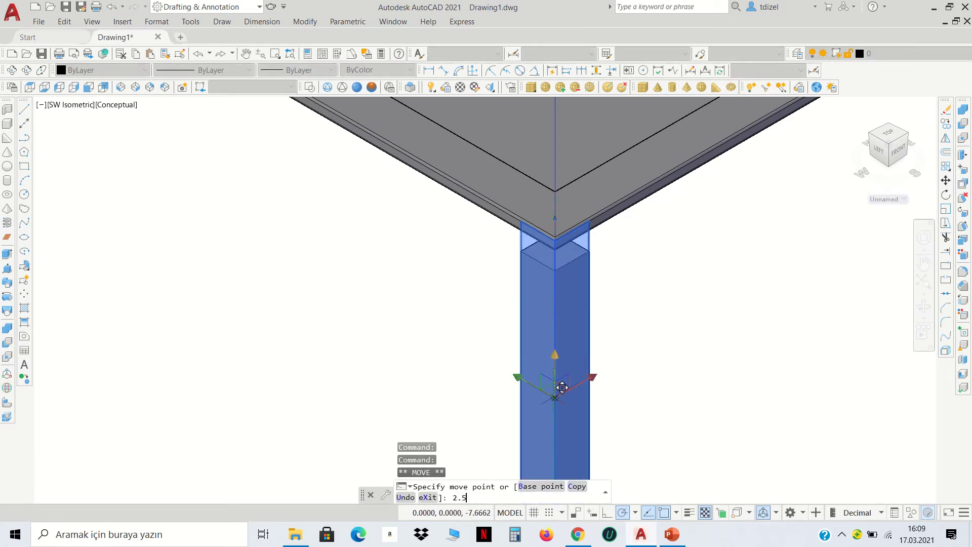
pyautogui.press('Return')
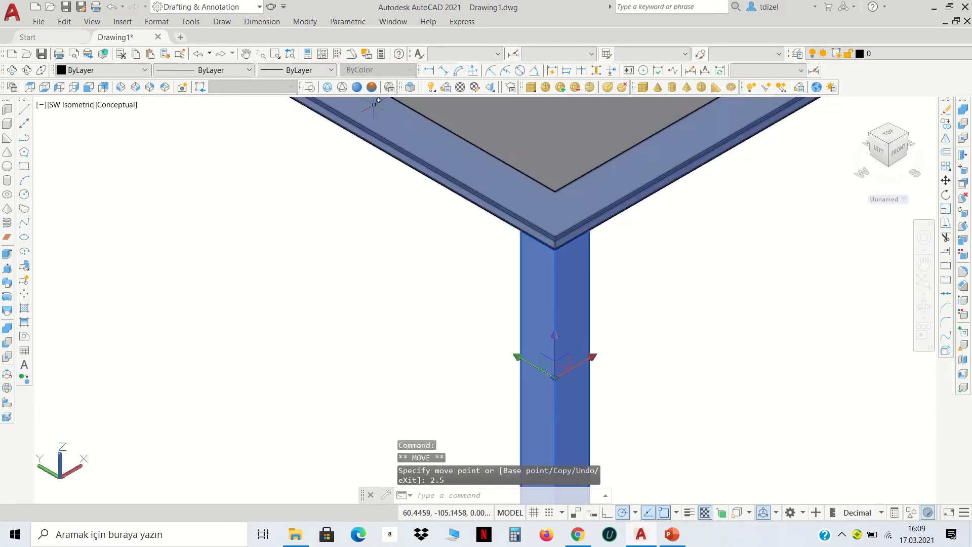
pyautogui.press('Escape')
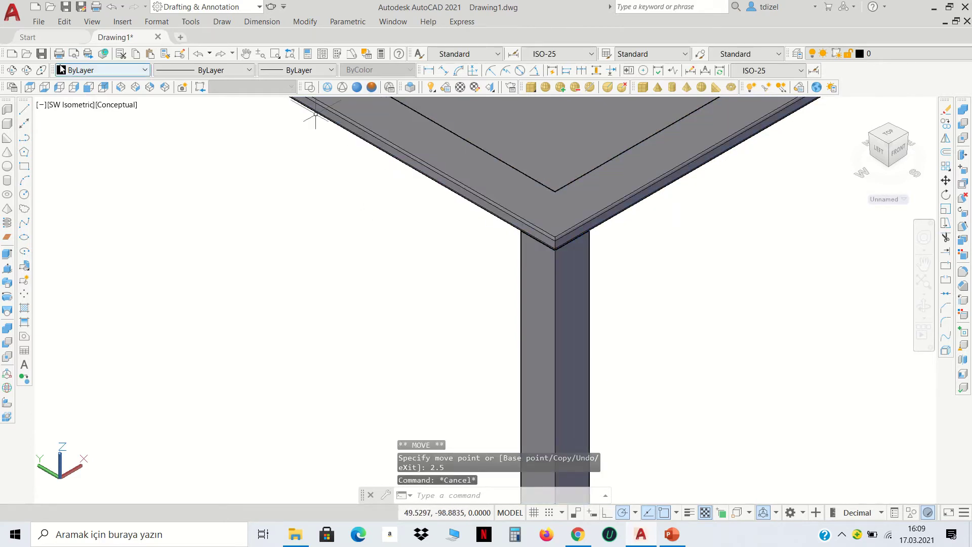
pyautogui.keyDown('ctrl'); pyautogui.keyDown('shift'); pyautogui.middleClick(528, 259); pyautogui.keyUp('shift'); pyautogui.keyUp('ctrl')
# Step: Orbit to inspect the leg joint under the frame, then return to 2D Wireframe
pyautogui.moveTo(608, 287)
pyautogui.keyDown('ctrl'); pyautogui.keyDown('shift'); pyautogui.mouseDown(button='middle')
pyautogui.moveTo(575, 263)
pyautogui.moveTo(422, 263)
pyautogui.moveTo(532, 213)
pyautogui.moveTo(425, 325)
pyautogui.moveTo(388, 268)
pyautogui.moveTo(380, 273)
pyautogui.moveTo(379, 289)
pyautogui.moveTo(412, 300)
pyautogui.moveTo(448, 288)
pyautogui.moveTo(405, 309)
pyautogui.mouseUp(button='middle'); pyautogui.keyUp('shift'); pyautogui.keyUp('ctrl')
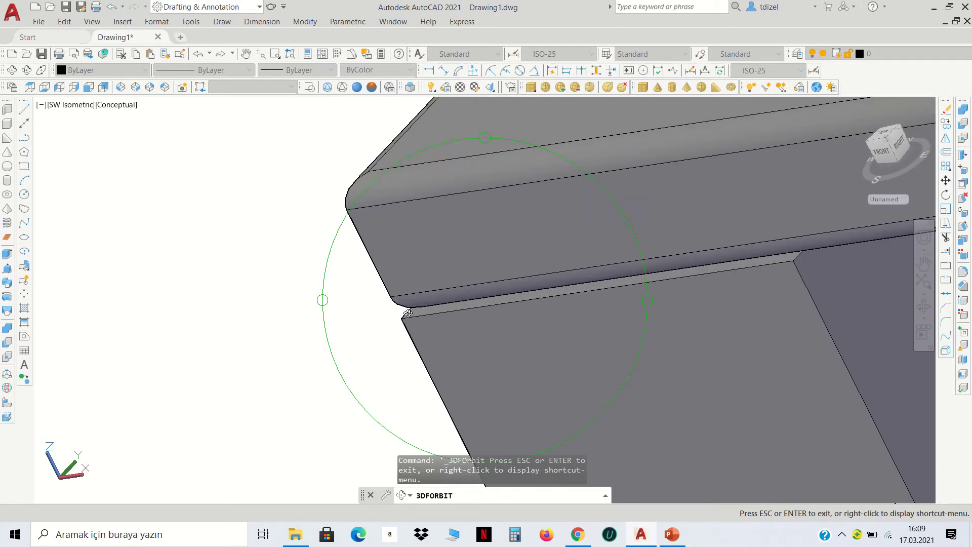
pyautogui.press('Escape')
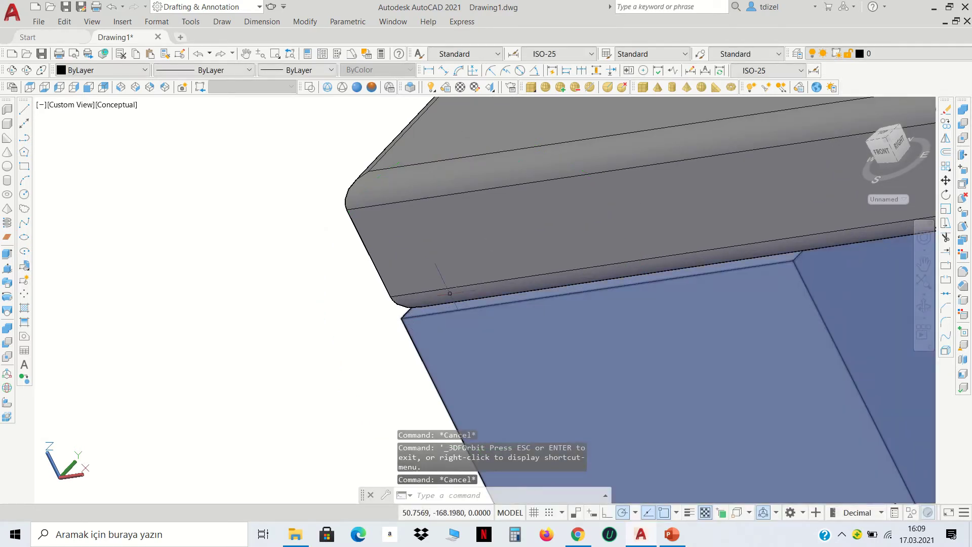
pyautogui.click(310, 88)
# Step: Shift the leg 5,5,0 under the frame corner, then view the shaded table from the top
pyautogui.click(30, 88)
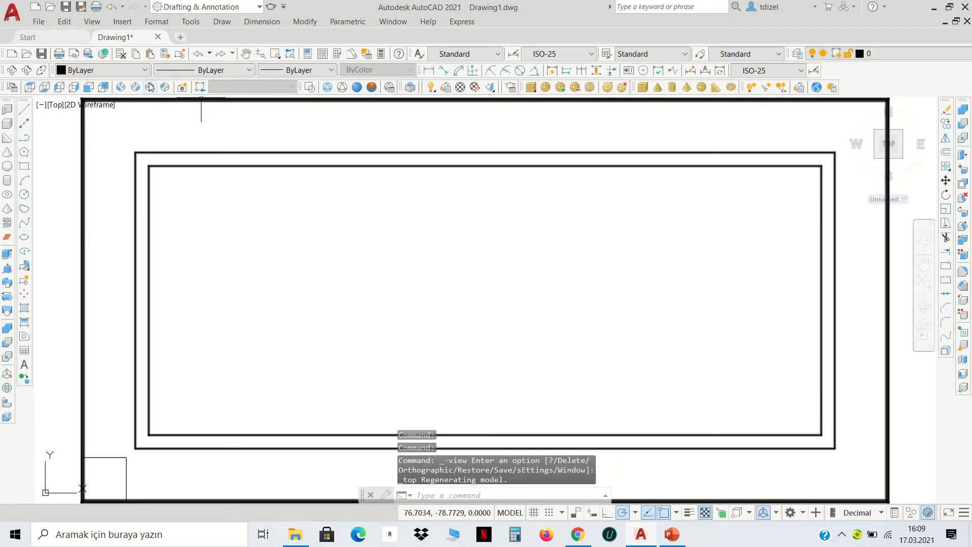
pyautogui.click(122, 89)
pyautogui.scroll(5, 412, 343)
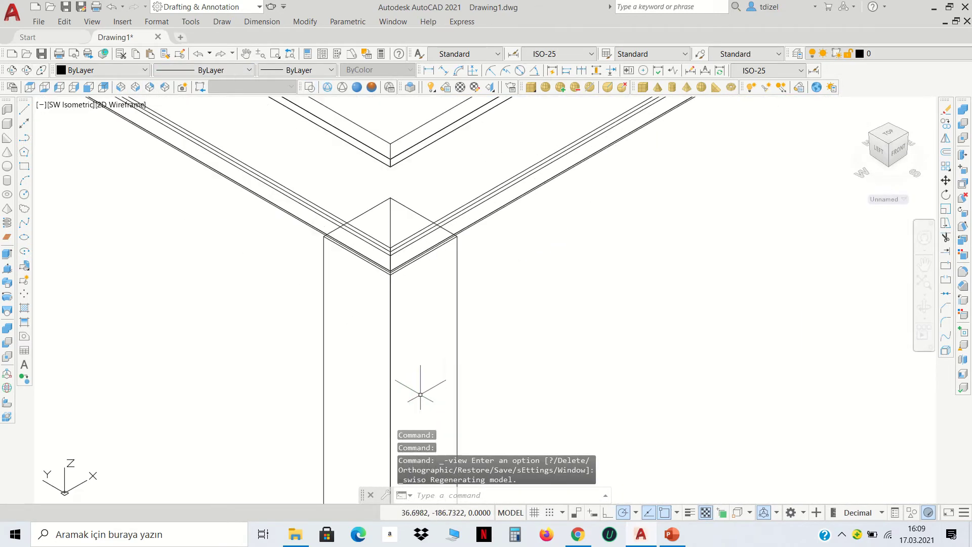
pyautogui.click(407, 374)
pyautogui.click(379, 344)
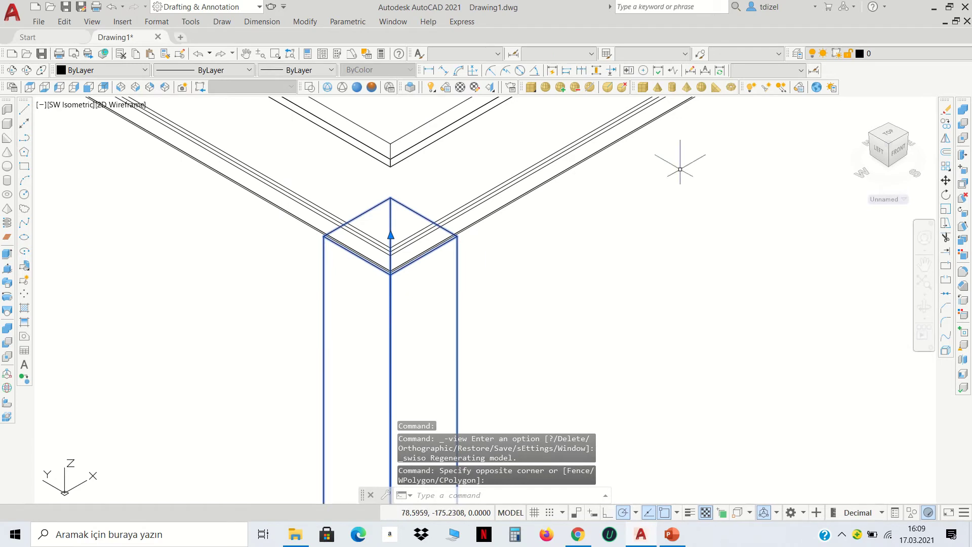
pyautogui.click(945, 181)
pyautogui.click(391, 197)
pyautogui.write('@')
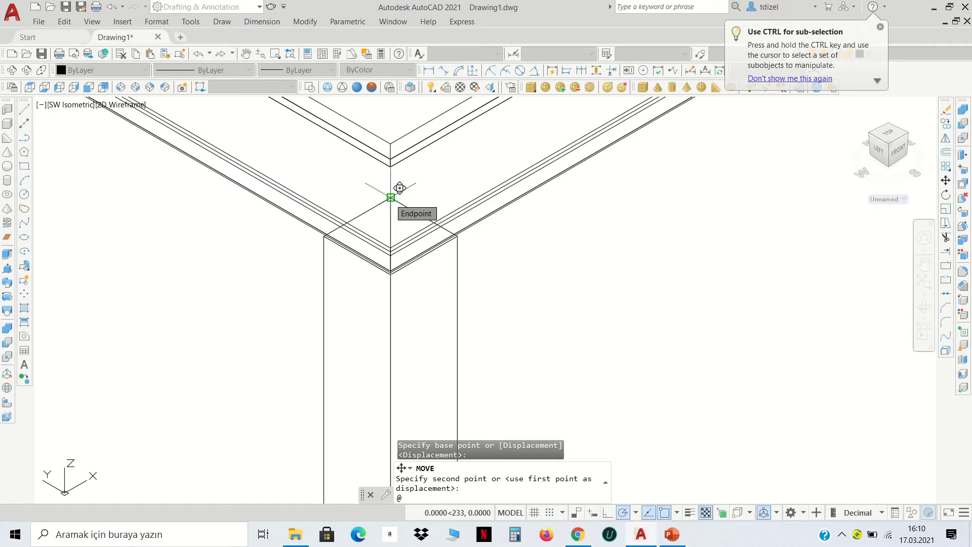
pyautogui.write('5,5,0')
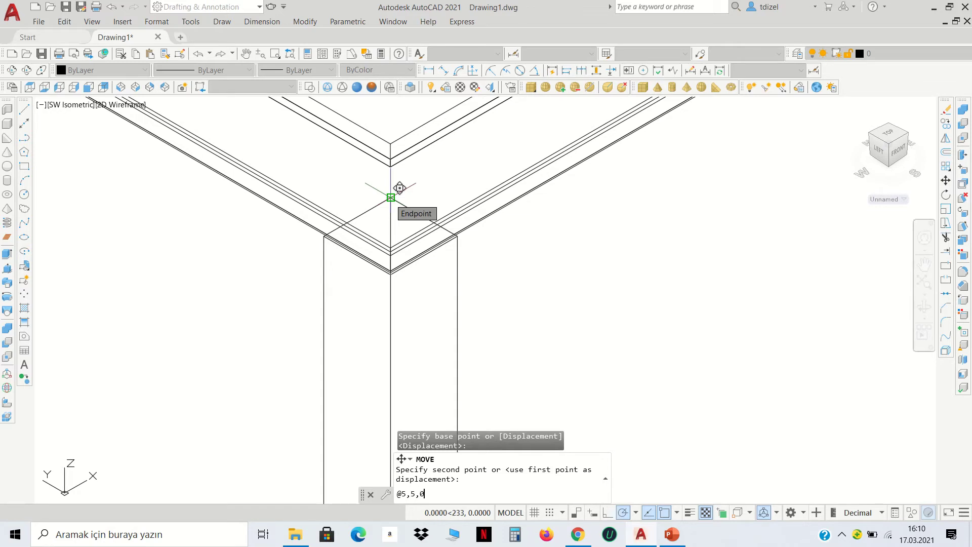
pyautogui.press('Return')
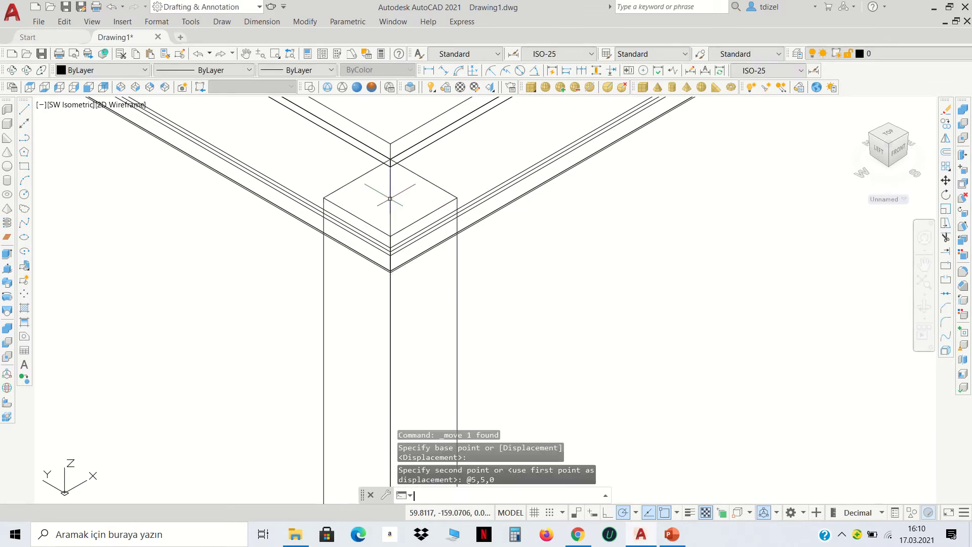
pyautogui.click(372, 88)
pyautogui.click(29, 88)
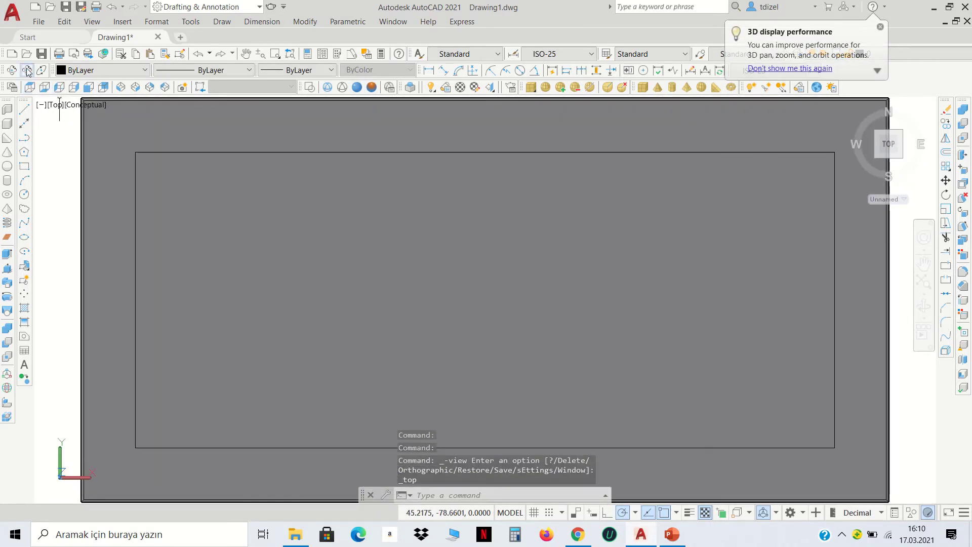
# Step: Orbit the shaded table from several angles, including underneath, then return to SW Isometric view
pyautogui.click(27, 71)
pyautogui.moveTo(317, 252); pyautogui.dragTo(636, 289)
pyautogui.scroll(5, 637, 289)
pyautogui.moveTo(695, 278); pyautogui.dragTo(565, 289, button='middle')
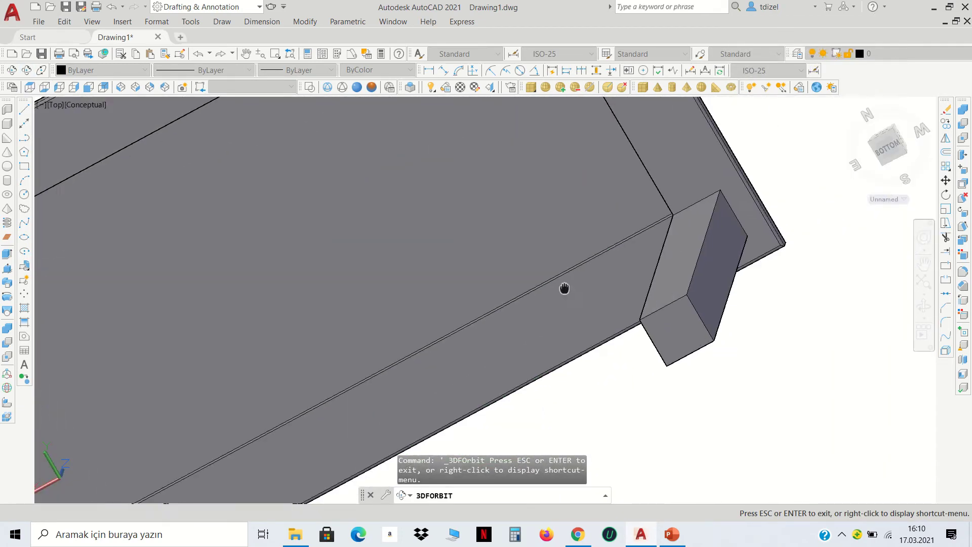
pyautogui.scroll(-5, 565, 288)
pyautogui.moveTo(465, 296)
pyautogui.mouseDown()
pyautogui.moveTo(444, 205)
pyautogui.moveTo(459, 221)
pyautogui.mouseUp()
pyautogui.moveTo(620, 286)
pyautogui.mouseDown()
pyautogui.moveTo(541, 285)
pyautogui.moveTo(568, 292)
pyautogui.mouseUp()
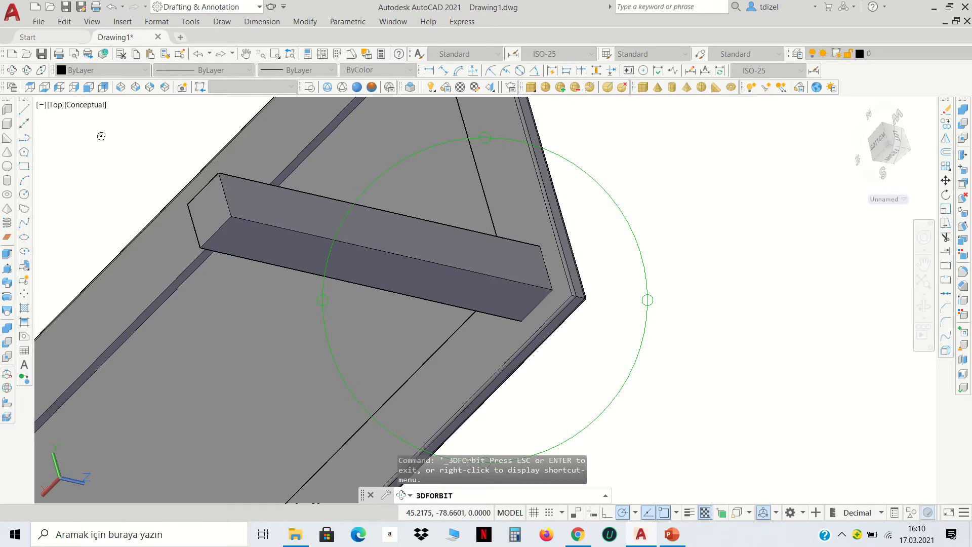
pyautogui.click(29, 89)
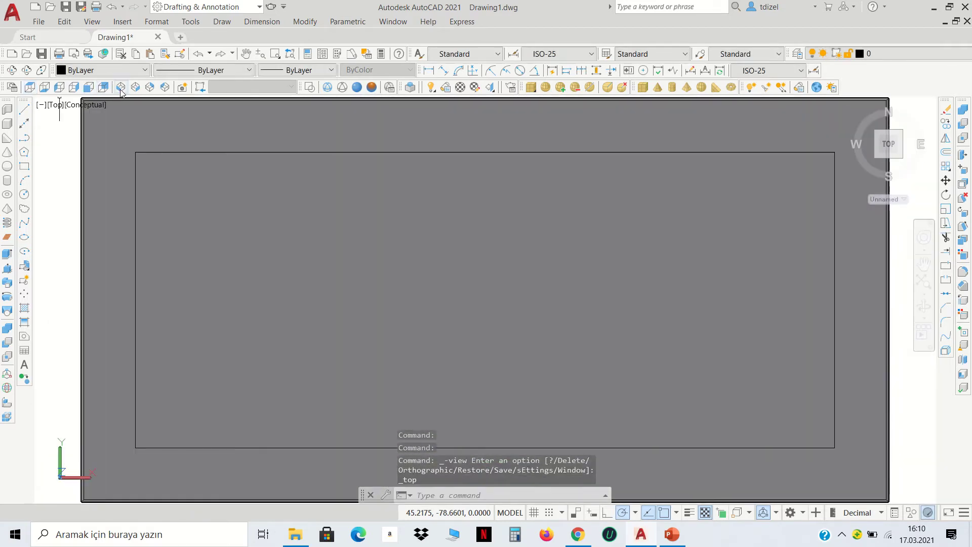
pyautogui.click(121, 87)
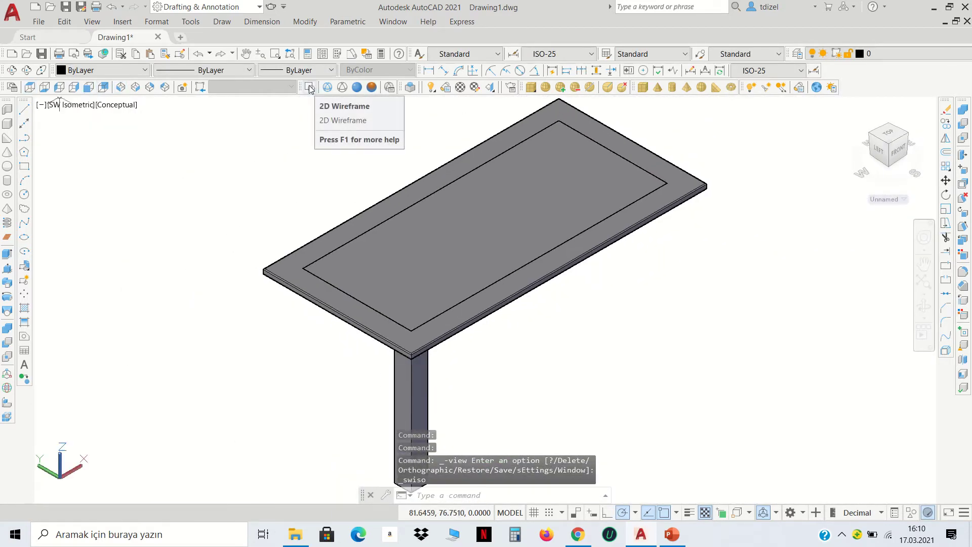
# Step: Switch to 2D Wireframe, zoom in and out on the leg corner, and start BOX
pyautogui.click(309, 88)
pyautogui.scroll(2, 411, 315)
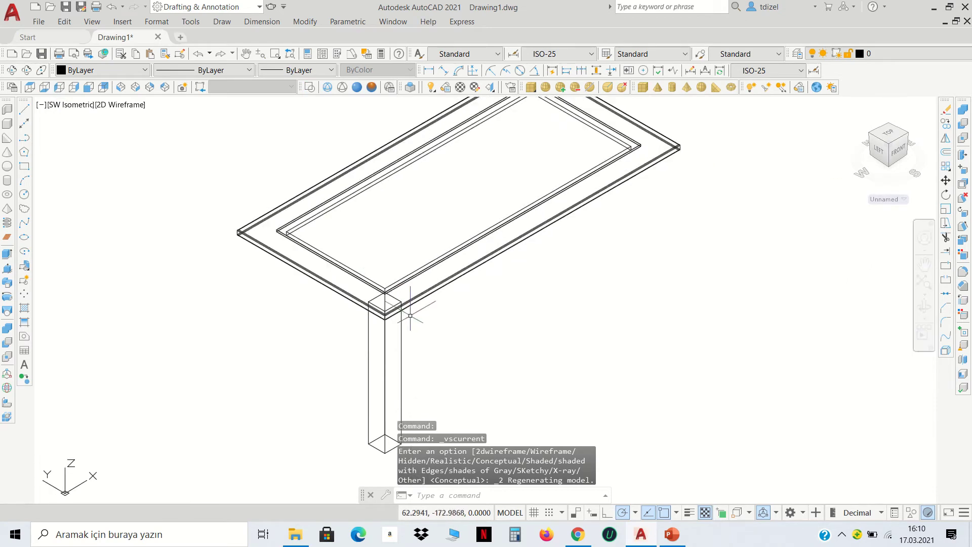
pyautogui.scroll(1, 410, 315)
pyautogui.scroll(1, 446, 311)
pyautogui.scroll(1, 364, 325)
pyautogui.scroll(1, 366, 336)
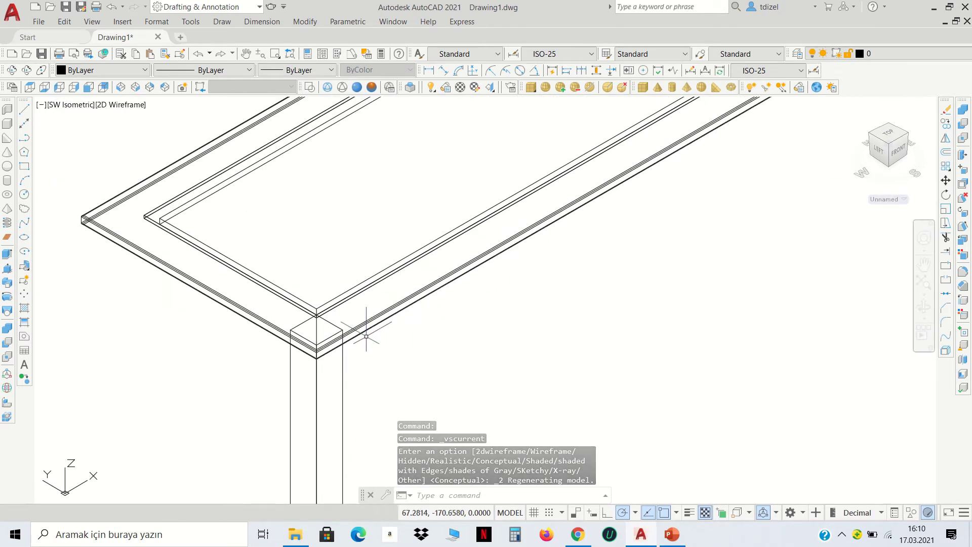
pyautogui.scroll(-1, 359, 324)
pyautogui.scroll(-1, 355, 317)
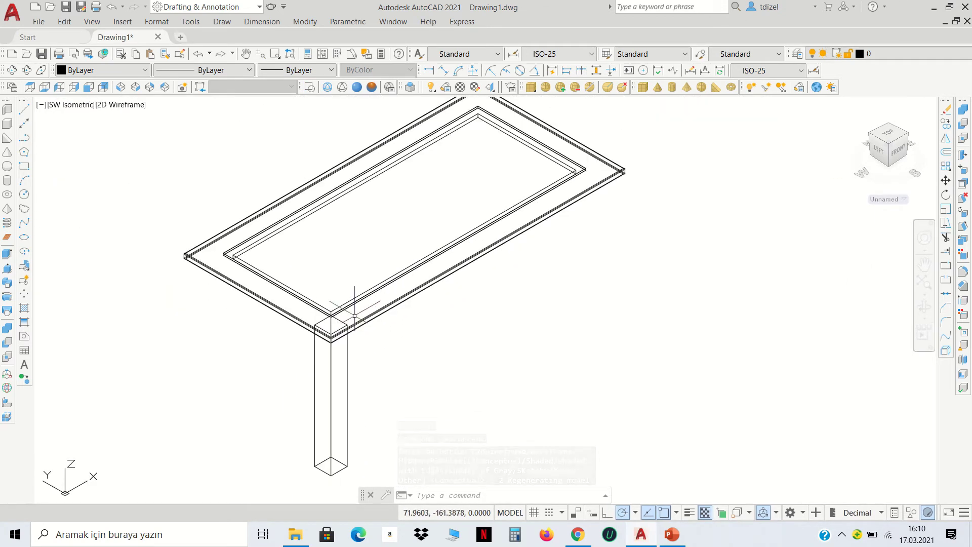
pyautogui.scroll(2, 357, 319)
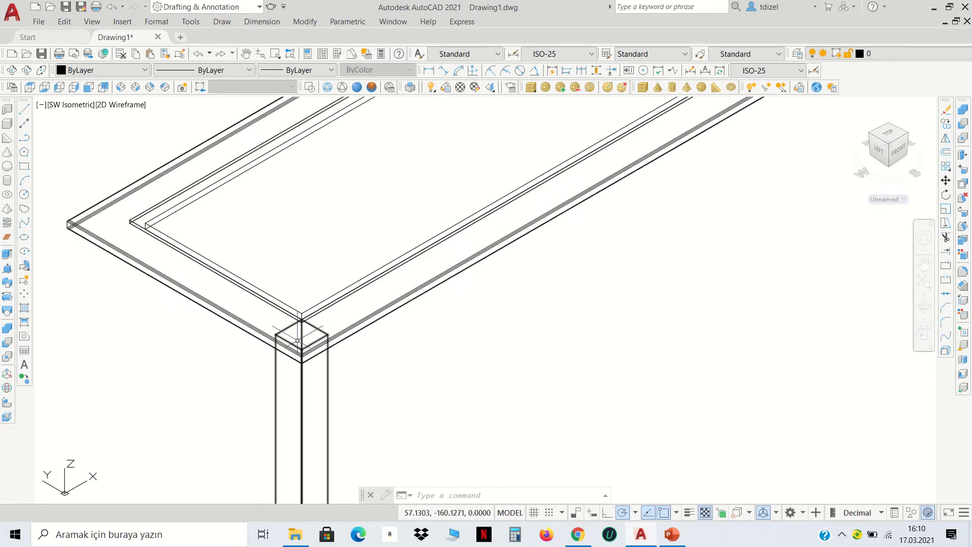
pyautogui.scroll(-2, 294, 343)
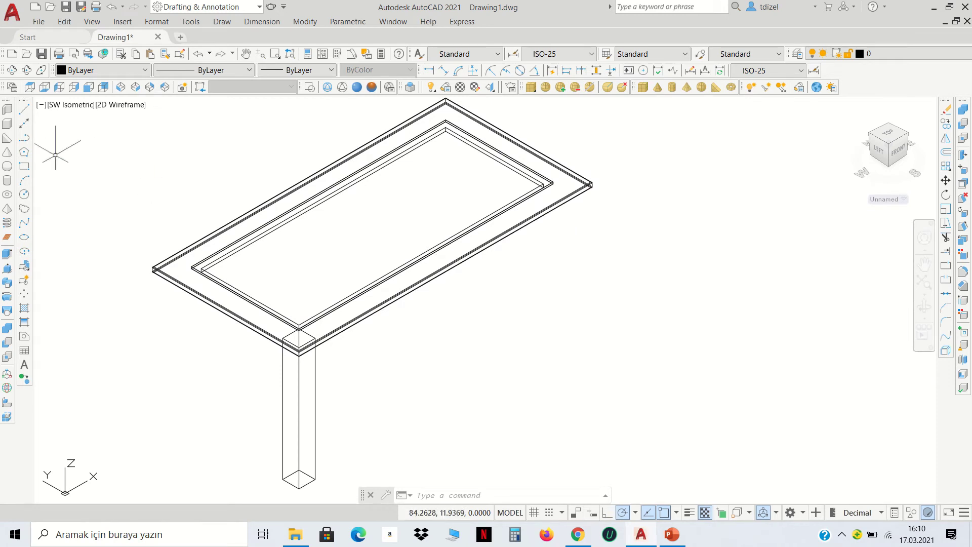
pyautogui.click(7, 125)
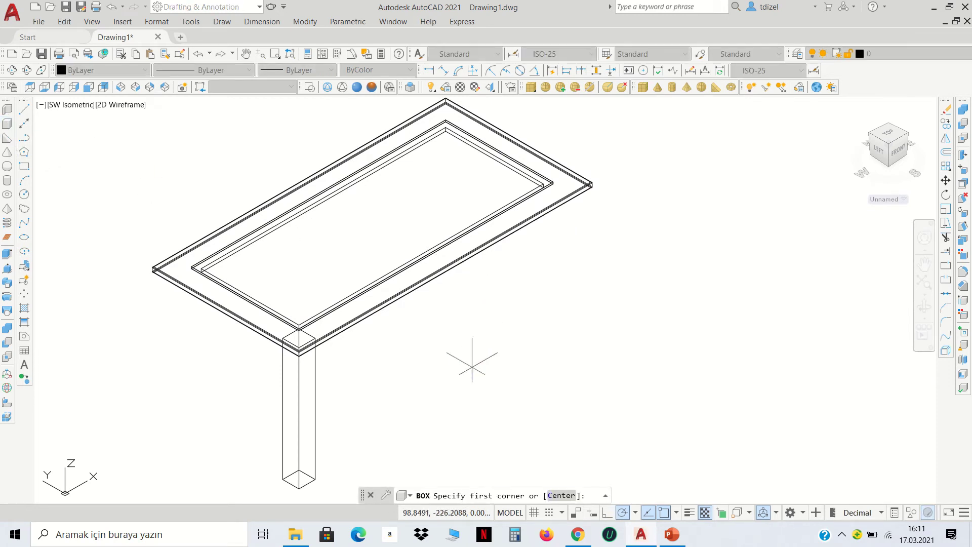
# Step: Draw a 150 by 3 by 12 rail box and select it
pyautogui.click(444, 380)
pyautogui.write('@150,3,12')
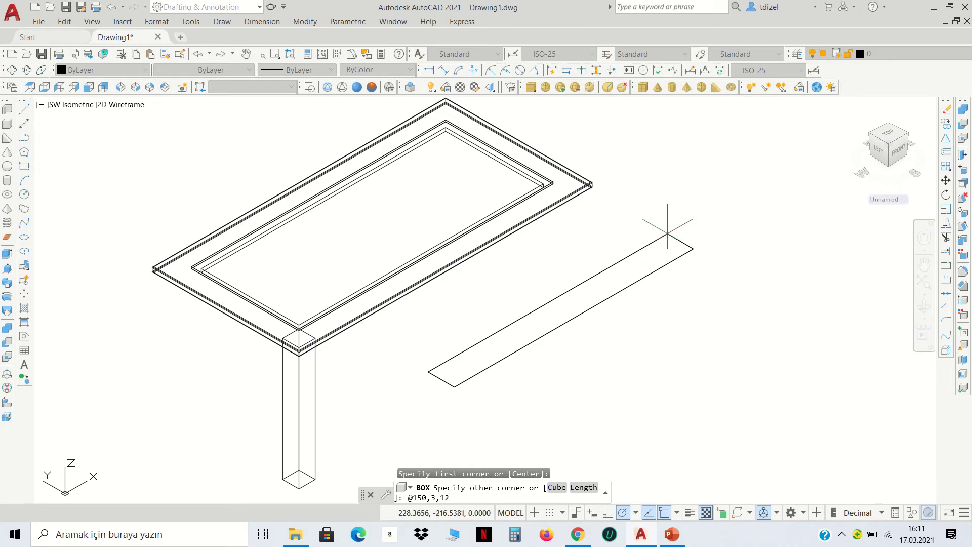
pyautogui.press('Return')
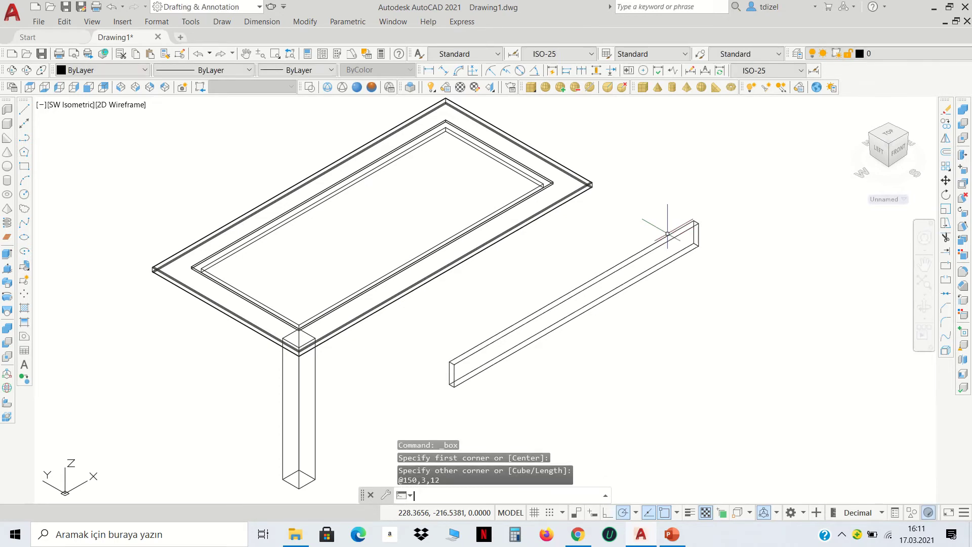
pyautogui.click(577, 284)
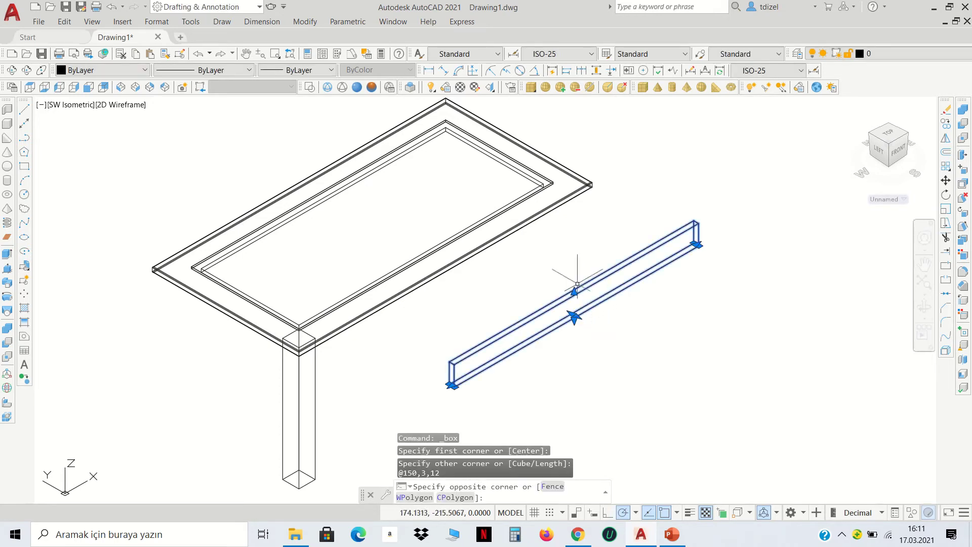
# Step: Move the rail from its end corner to the leg's top corner
pyautogui.click(946, 180)
pyautogui.scroll(5, 434, 386)
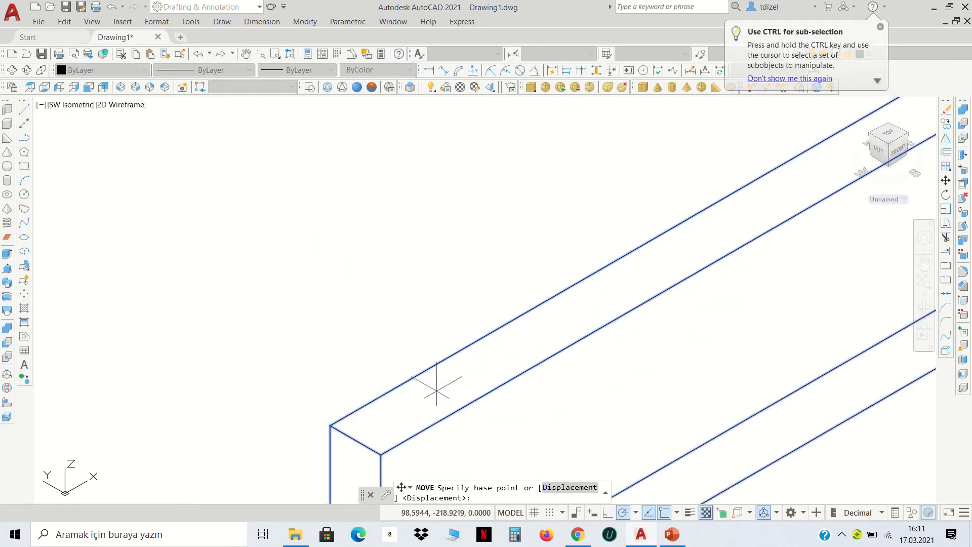
pyautogui.scroll(3, 445, 265)
pyautogui.click(402, 327)
pyautogui.scroll(-3, 419, 278)
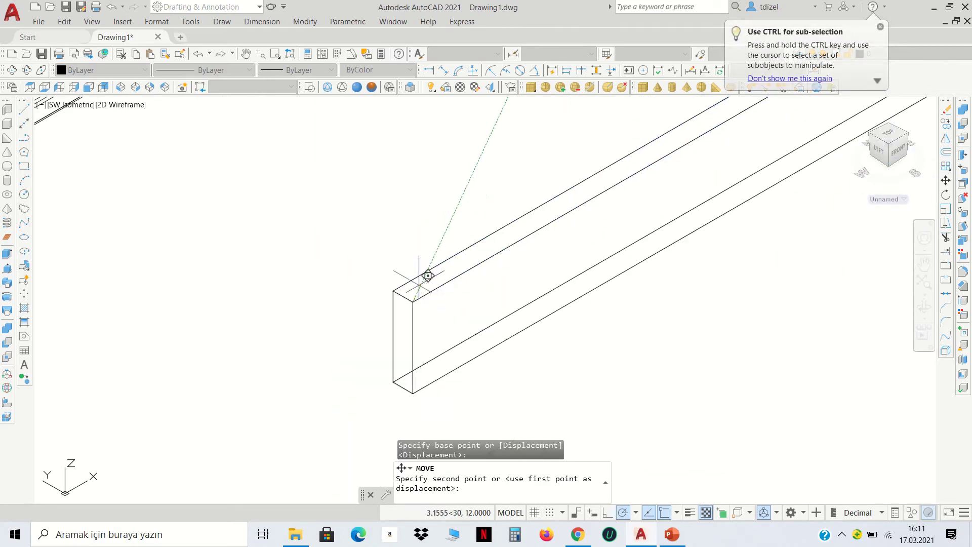
pyautogui.scroll(-3, 419, 282)
pyautogui.scroll(4, 289, 304)
pyautogui.scroll(3, 288, 304)
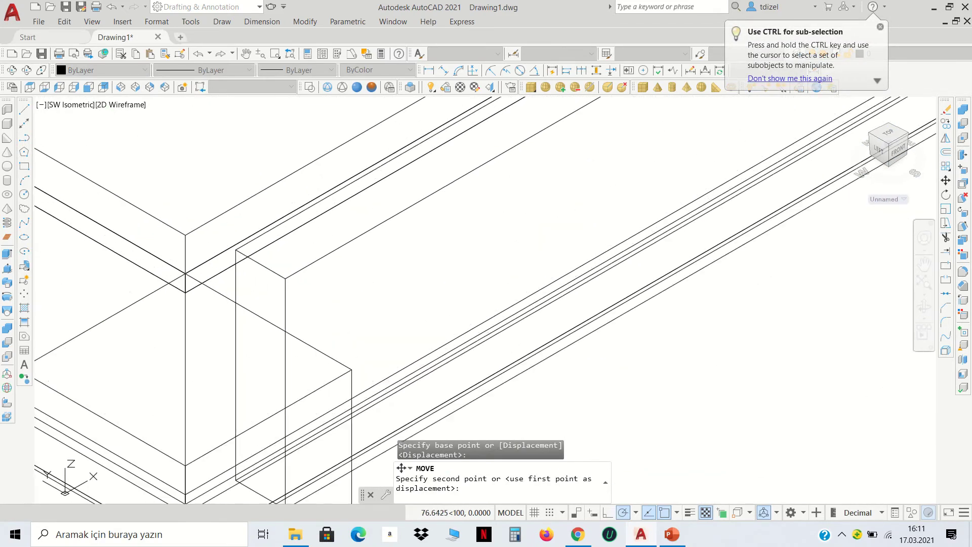
pyautogui.click(353, 365)
pyautogui.scroll(-2, 354, 329)
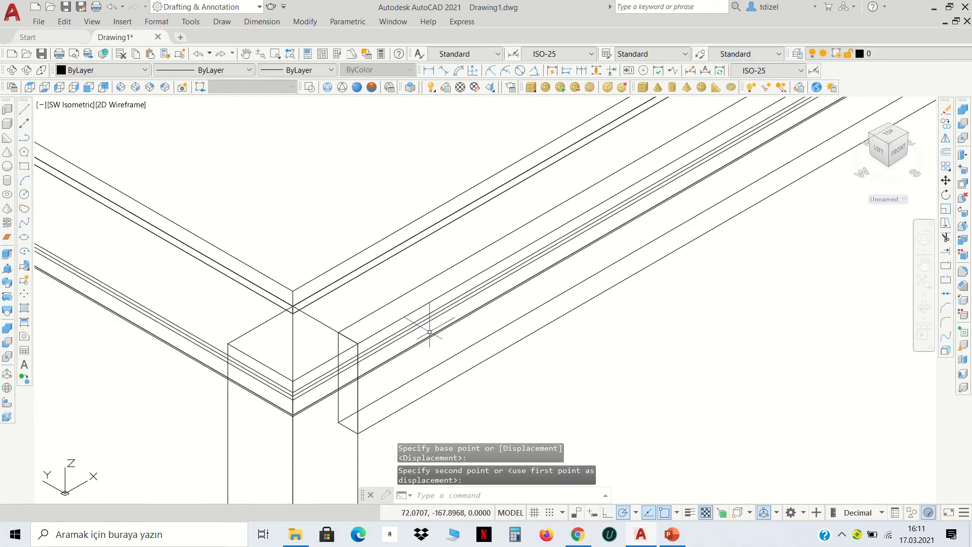
# Step: Check the rail in Conceptual shading, then return to 2D Wireframe and zoom in
pyautogui.click(372, 87)
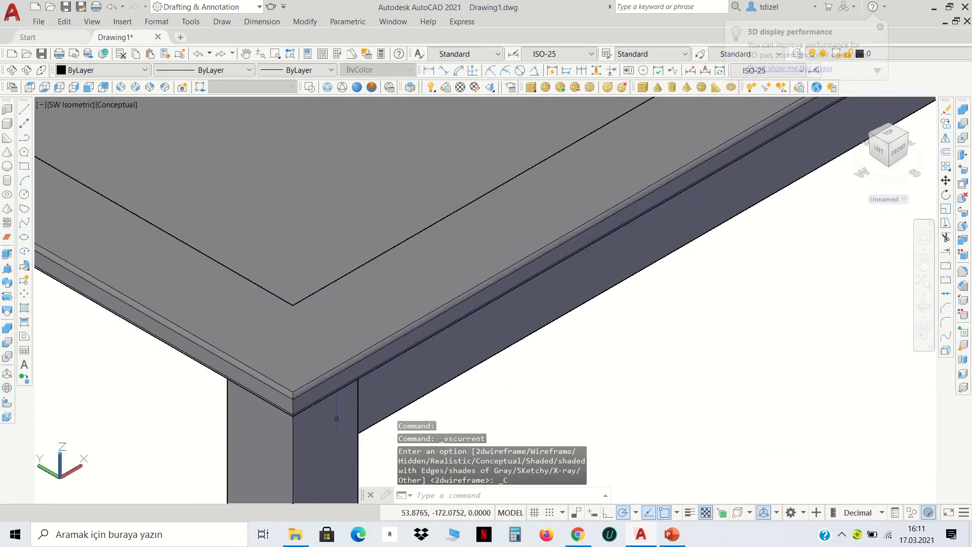
pyautogui.scroll(2, 354, 390)
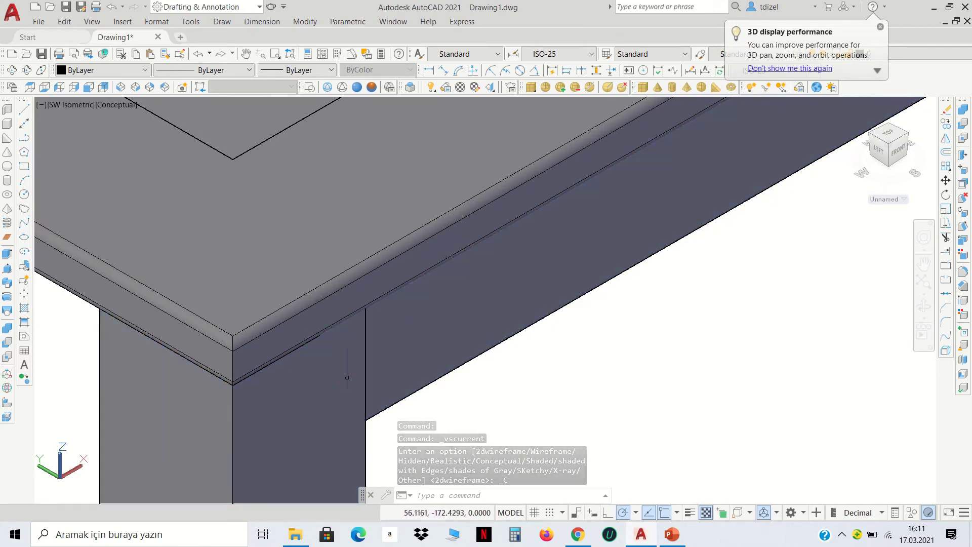
pyautogui.scroll(-2, 380, 355)
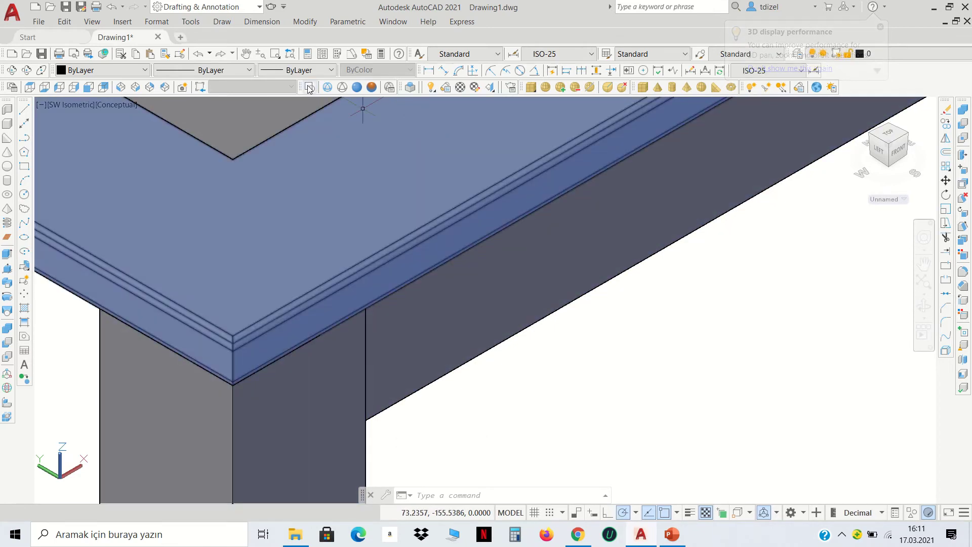
pyautogui.click(310, 87)
pyautogui.scroll(1, 446, 304)
pyautogui.scroll(2, 445, 305)
pyautogui.scroll(1, 404, 239)
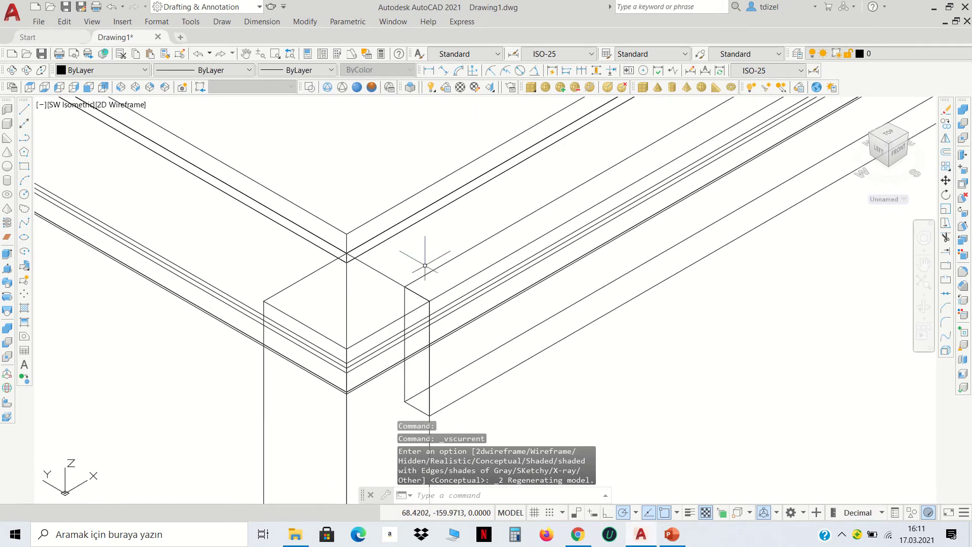
pyautogui.scroll(1, 434, 261)
# Step: Move the rail 1 unit at polar 90° with 3DMOVE and show the table in Conceptual style
pyautogui.click(411, 266)
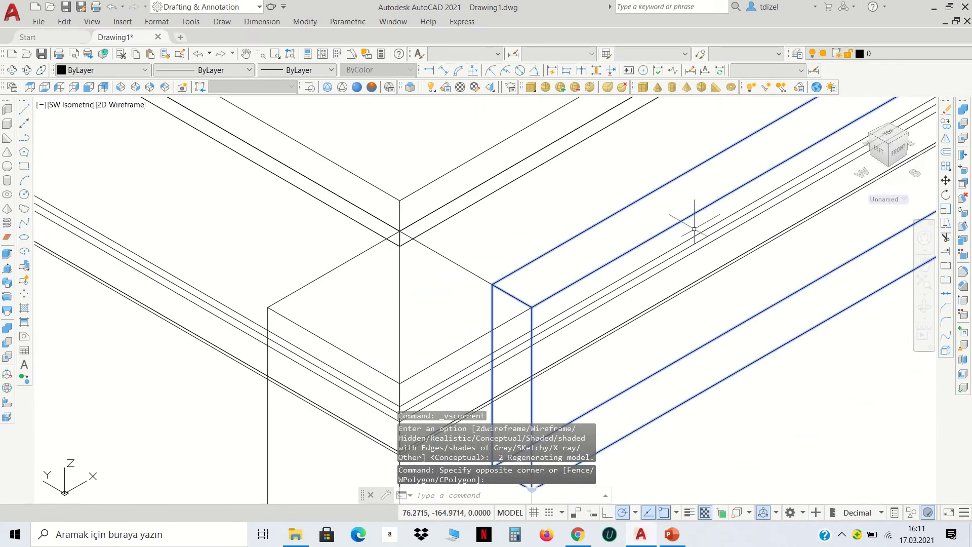
pyautogui.scroll(-2, 691, 228)
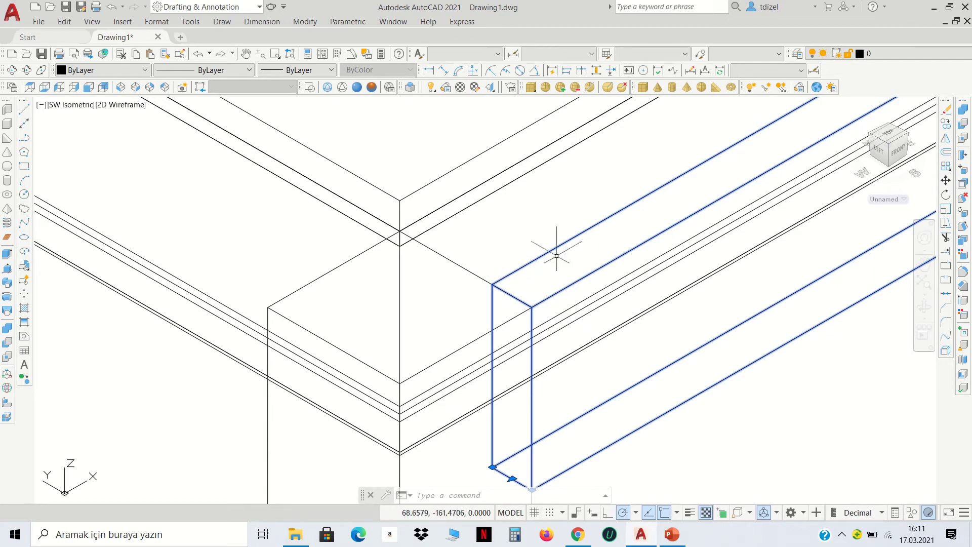
pyautogui.click(6, 375)
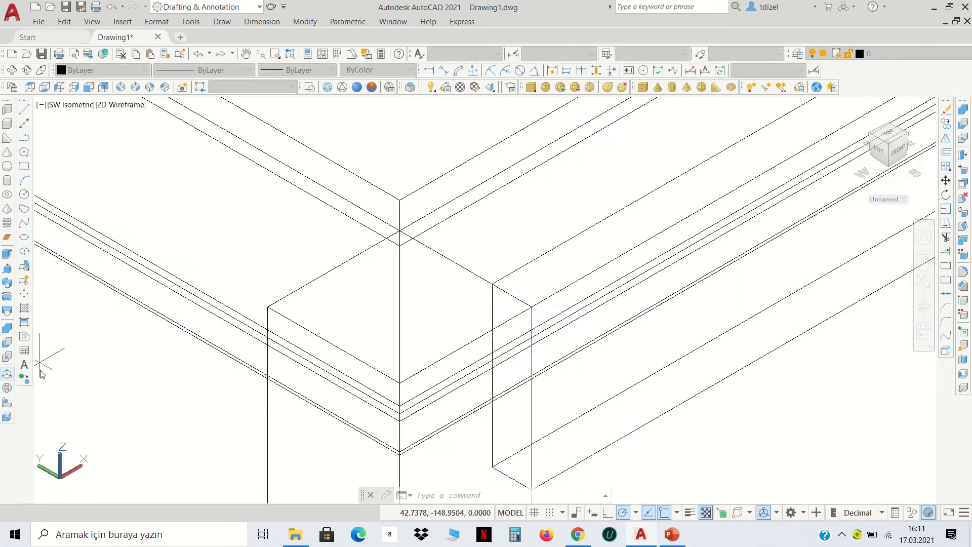
pyautogui.click(492, 284)
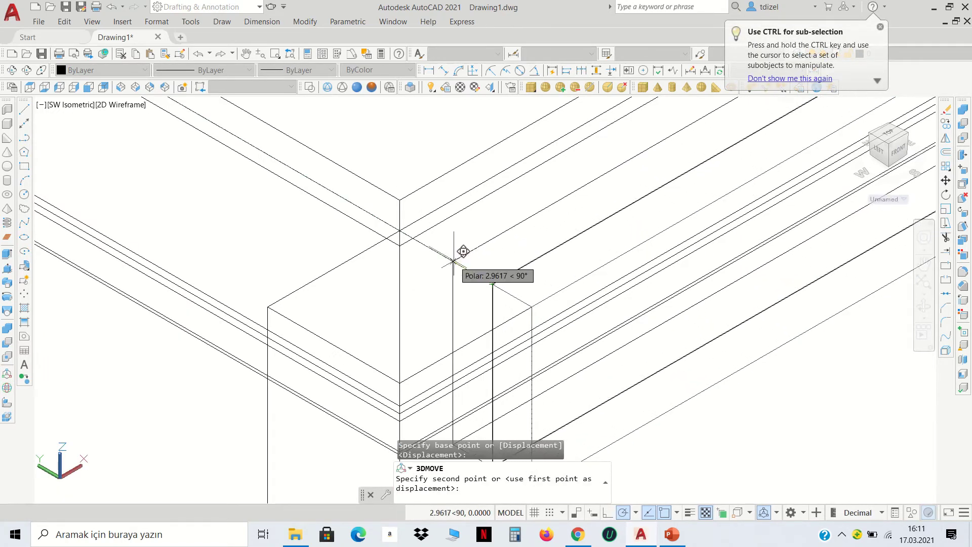
pyautogui.write('1')
pyautogui.press('Return')
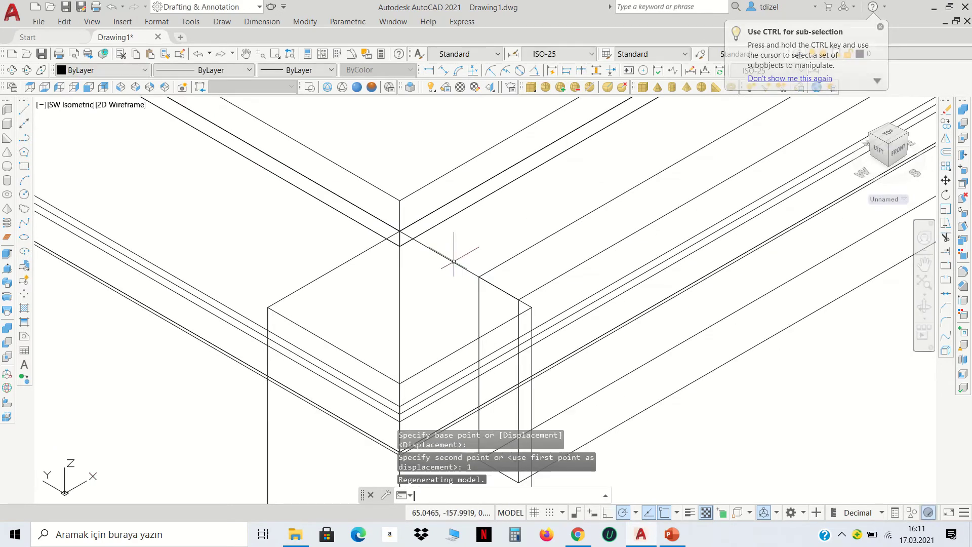
pyautogui.scroll(-2, 615, 278)
pyautogui.scroll(-3, 623, 314)
pyautogui.scroll(-3, 633, 360)
pyautogui.scroll(3, 633, 360)
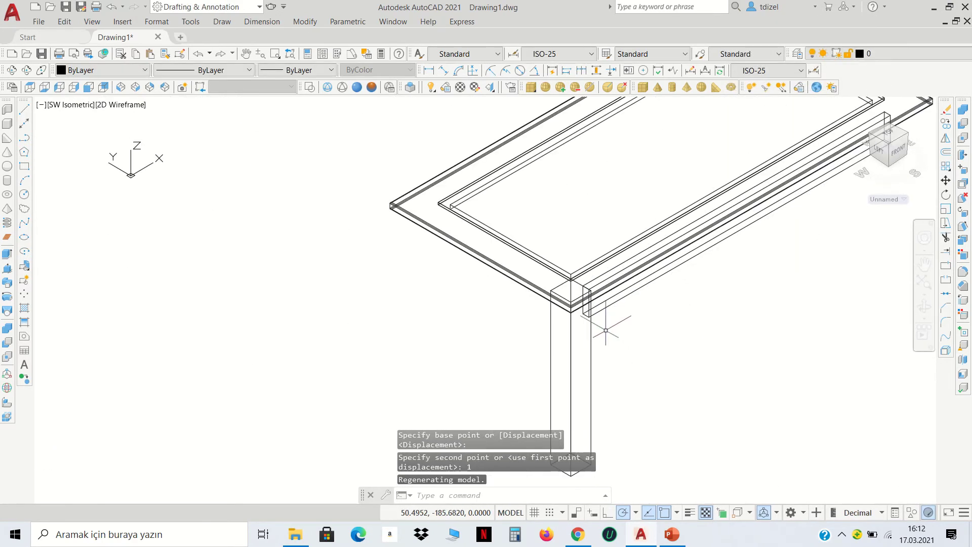
pyautogui.scroll(2, 608, 326)
pyautogui.scroll(1, 585, 310)
pyautogui.click(372, 88)
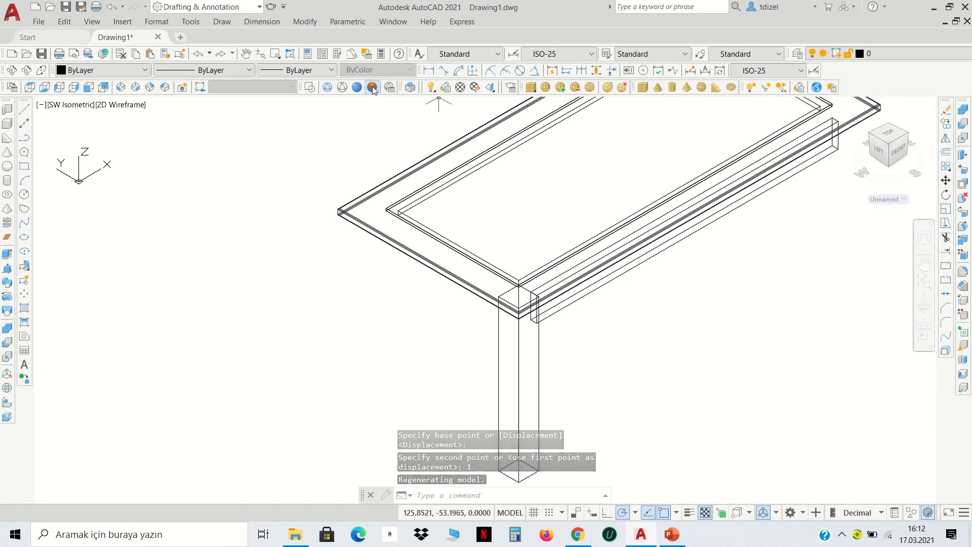
# Step: Orbit to view the rail and leg, return to wireframe, and start FILLET on the leg
pyautogui.click(32, 73)
pyautogui.moveTo(463, 301)
pyautogui.mouseDown()
pyautogui.moveTo(545, 321)
pyautogui.moveTo(354, 304)
pyautogui.moveTo(405, 312)
pyautogui.moveTo(364, 328)
pyautogui.moveTo(469, 326)
pyautogui.moveTo(577, 289)
pyautogui.moveTo(397, 302)
pyautogui.moveTo(444, 283)
pyautogui.mouseUp()
pyautogui.rightClick(445, 282)
pyautogui.click(448, 286)
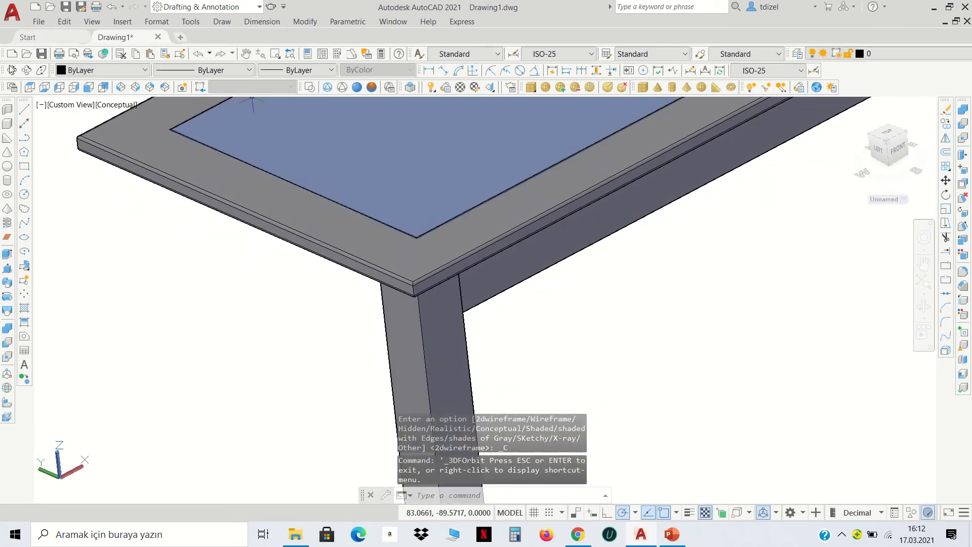
pyautogui.click(30, 87)
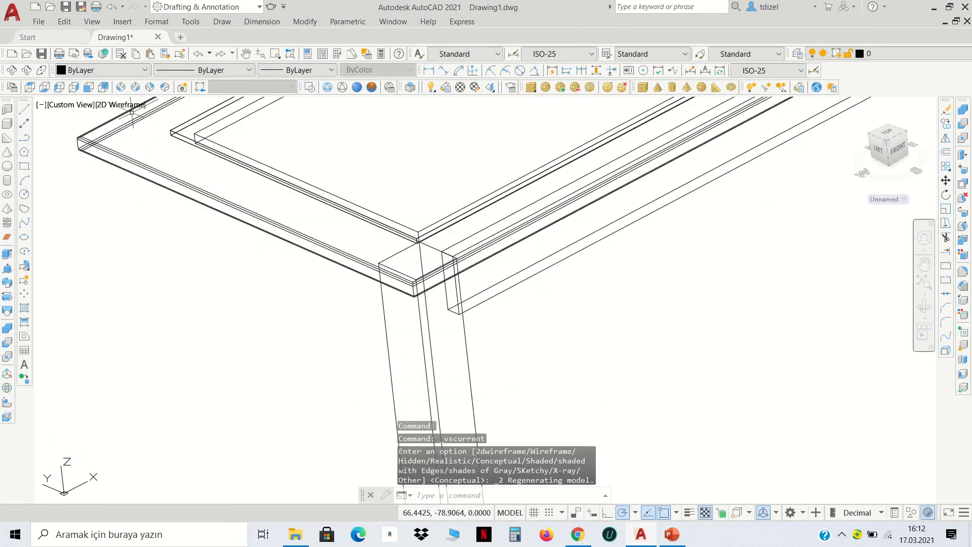
pyautogui.scroll(-2, 456, 329)
pyautogui.scroll(-2, 466, 234)
pyautogui.scroll(3, 463, 245)
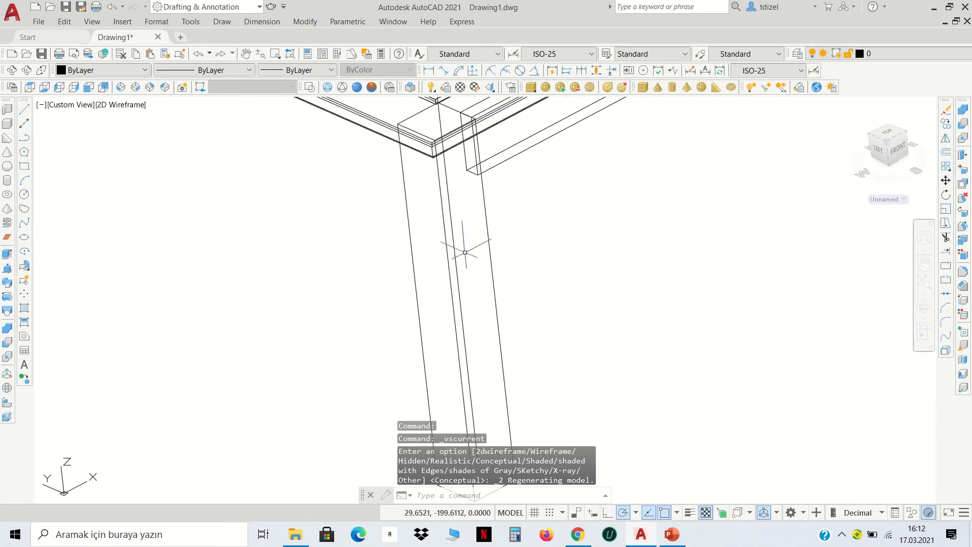
pyautogui.moveTo(477, 269); pyautogui.dragTo(456, 236, button='middle')
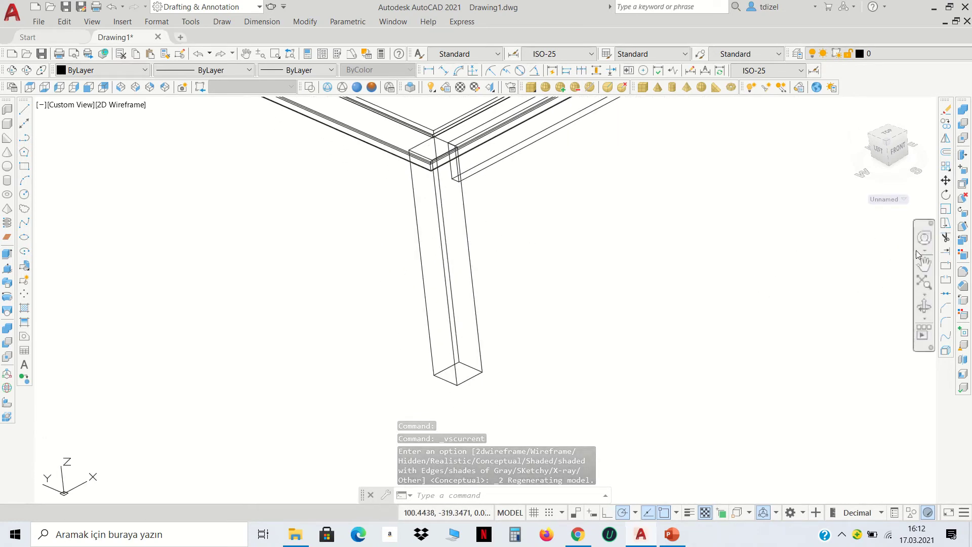
pyautogui.click(946, 321)
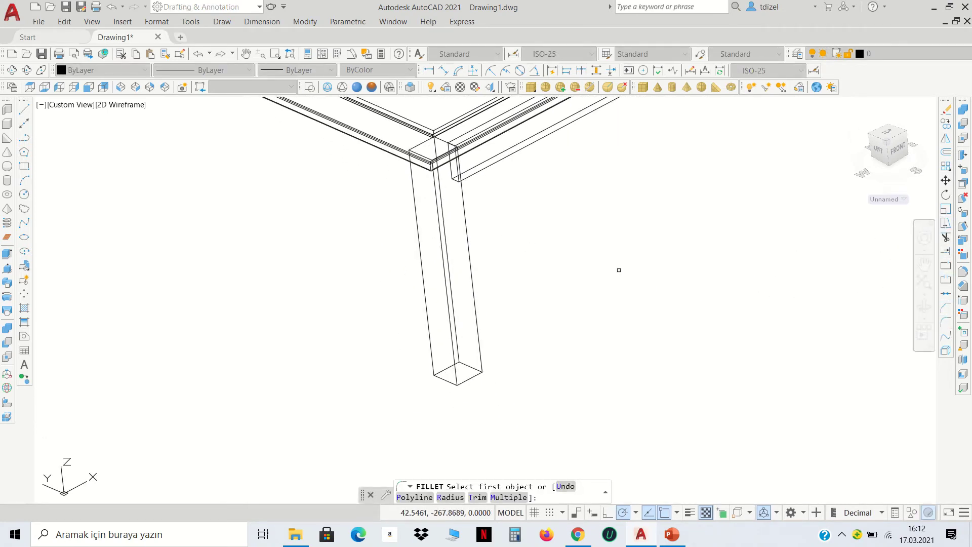
# Step: Abandon the plain Fillet attempt after it takes the default radius
pyautogui.scroll(2, 467, 251)
pyautogui.scroll(2, 467, 251)
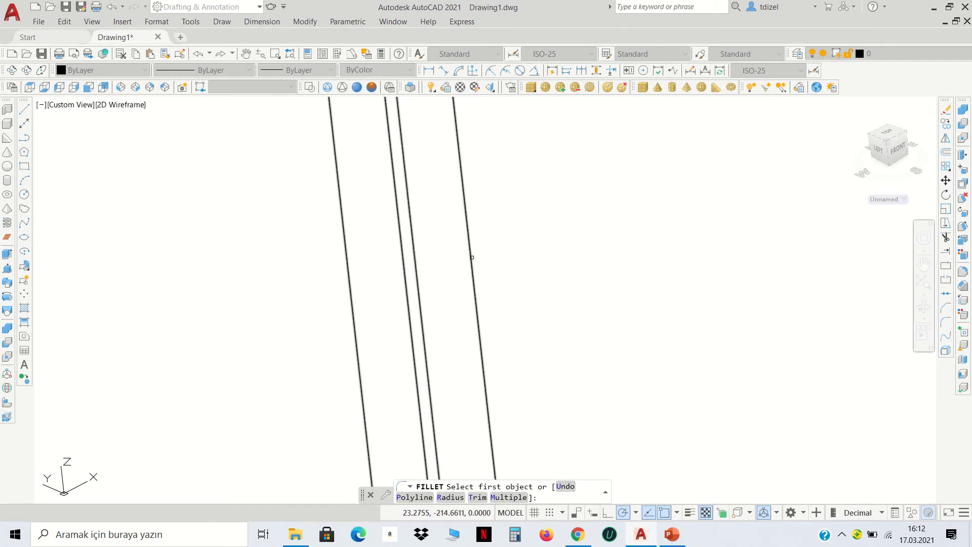
pyautogui.write('r')
pyautogui.press('Return')
pyautogui.scroll(-2, 451, 253)
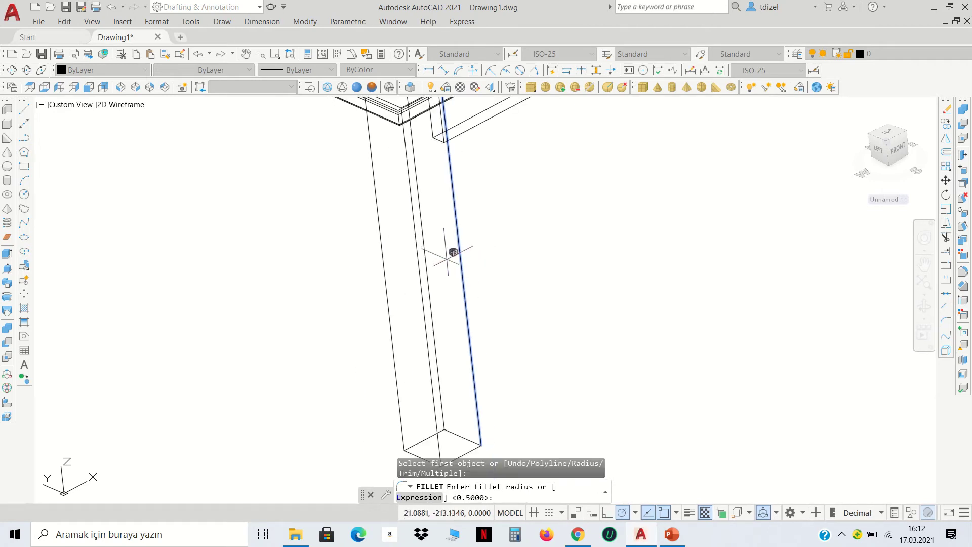
pyautogui.scroll(-2, 453, 252)
pyautogui.press('Return')
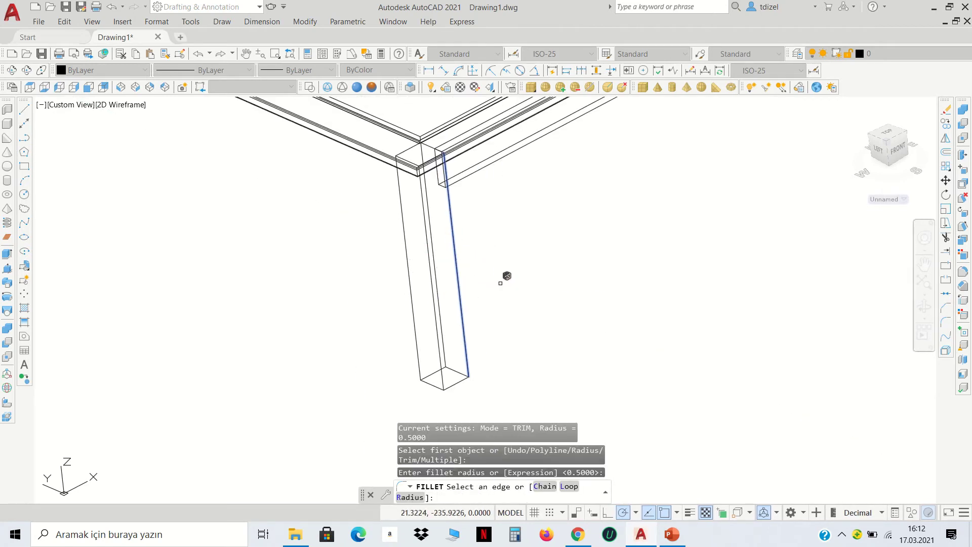
pyautogui.press('Escape')
pyautogui.press('Escape')
pyautogui.press('Escape')
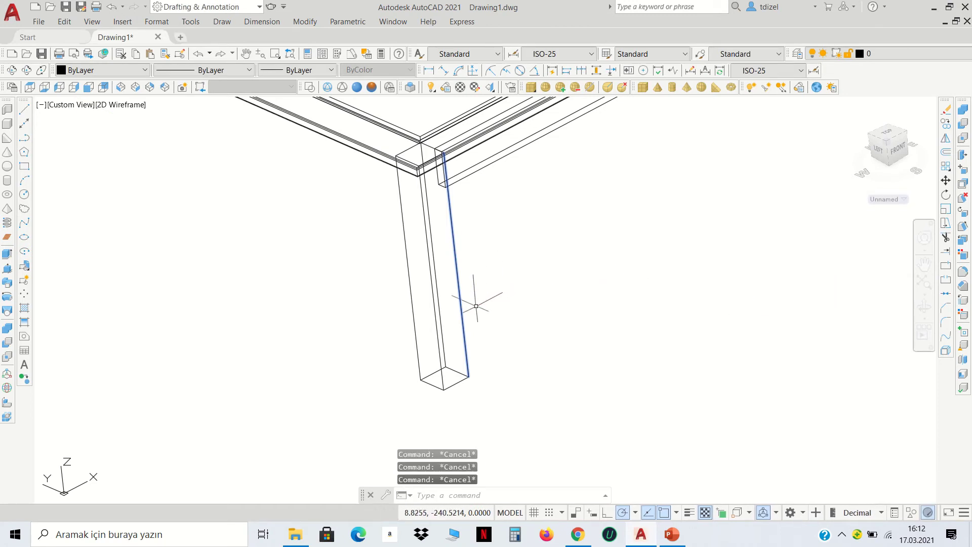
# Step: Round the four vertical leg edges with Fillet Edges at a 0.5 radius
pyautogui.click(962, 275)
pyautogui.write('r')
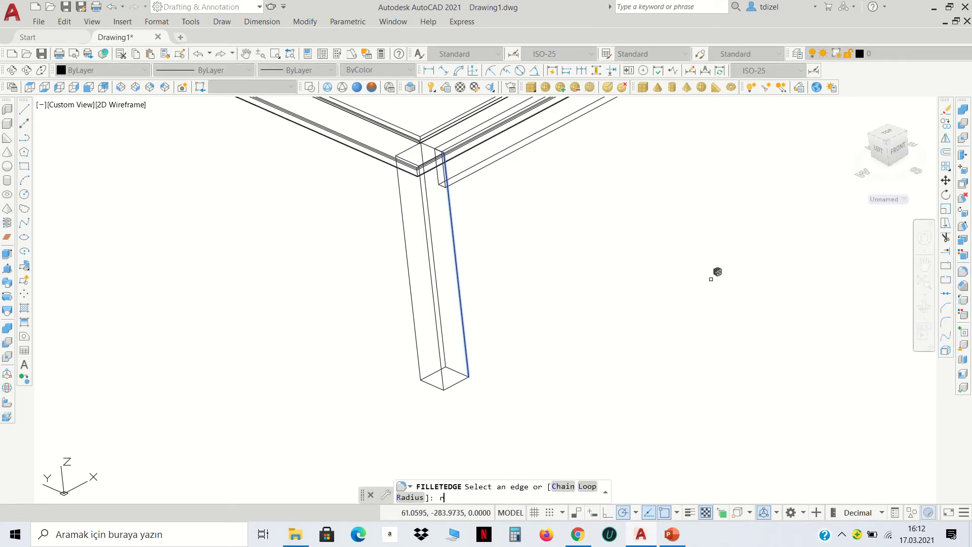
pyautogui.press('Return')
pyautogui.write('5')
pyautogui.press('Return')
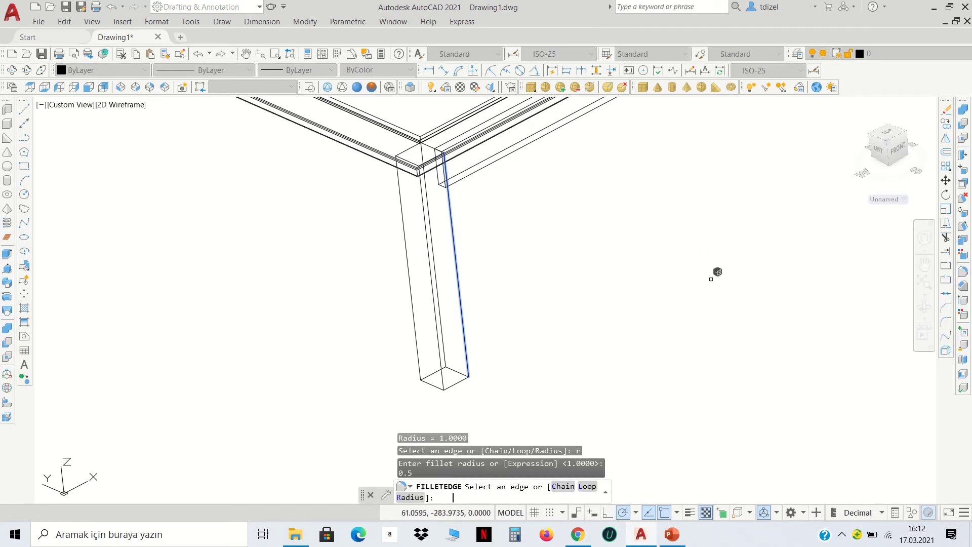
pyautogui.scroll(2, 444, 227)
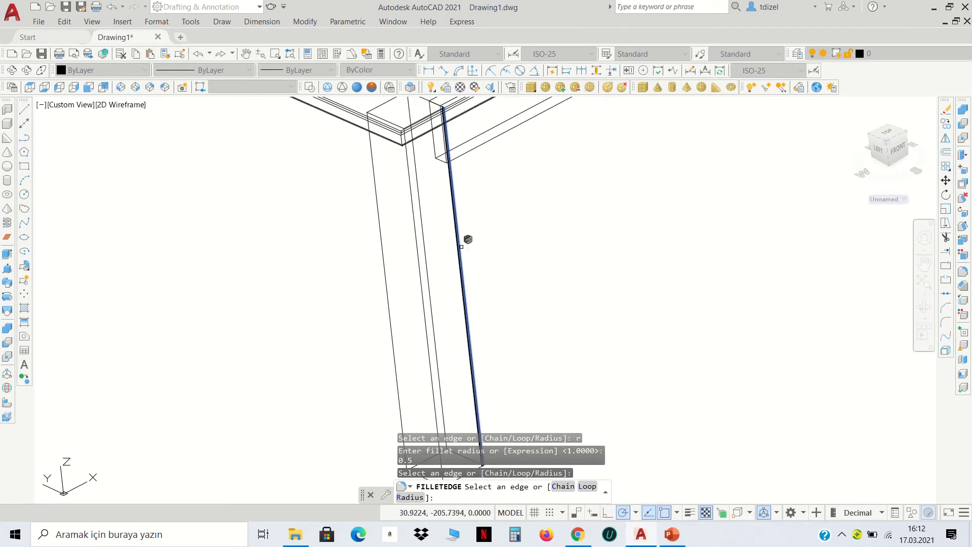
pyautogui.click(461, 247)
pyautogui.press('Return')
pyautogui.press('Return')
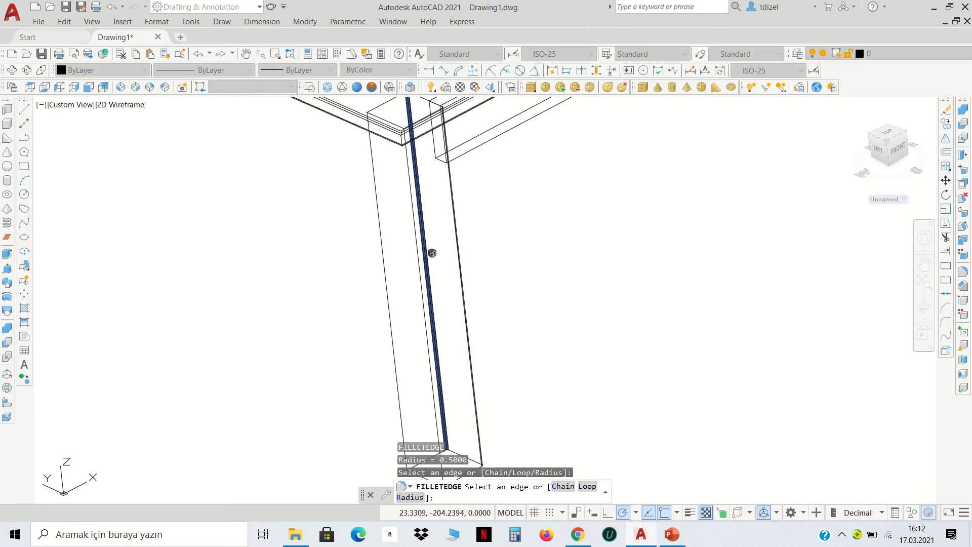
pyautogui.click(432, 253)
pyautogui.press('Return')
pyautogui.press('Return')
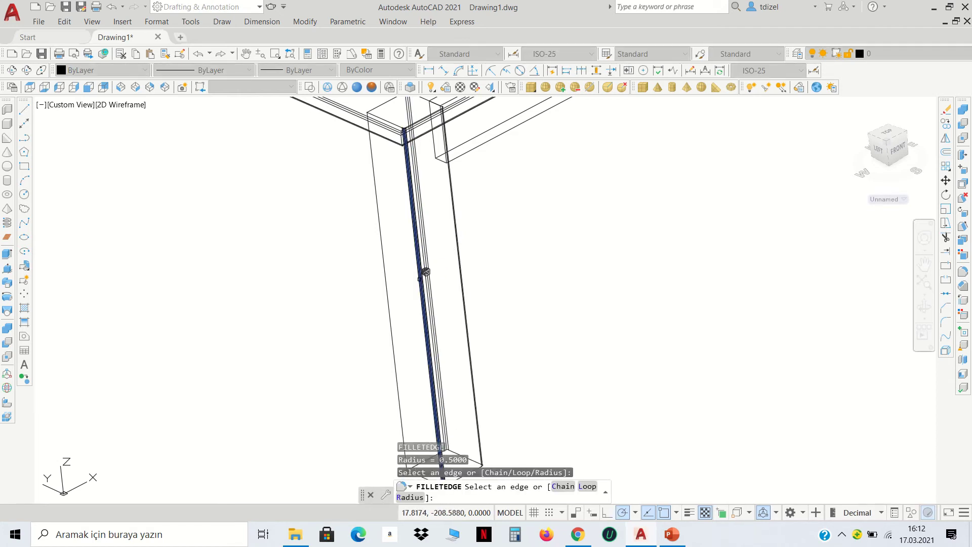
pyautogui.click(426, 272)
pyautogui.press('Return')
pyautogui.press('Return')
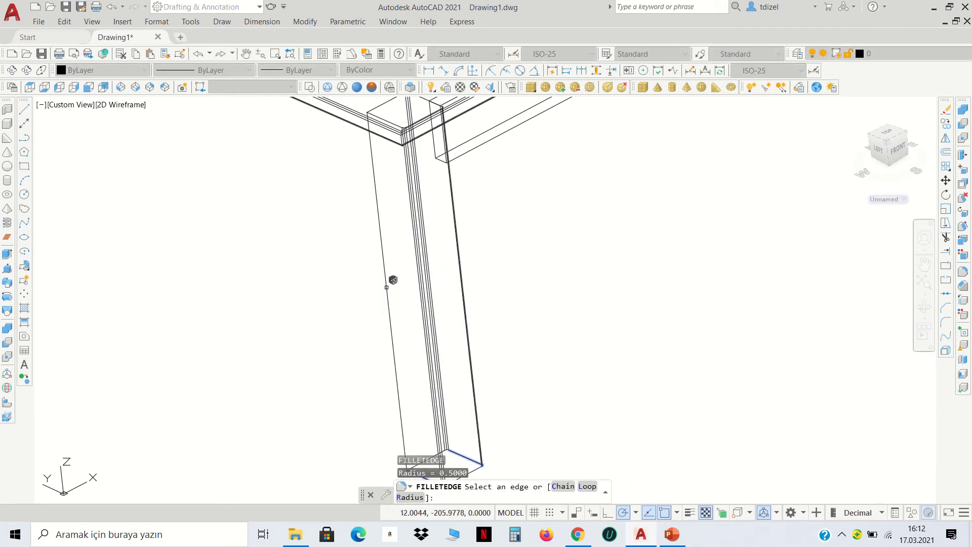
pyautogui.click(387, 287)
pyautogui.press('Return')
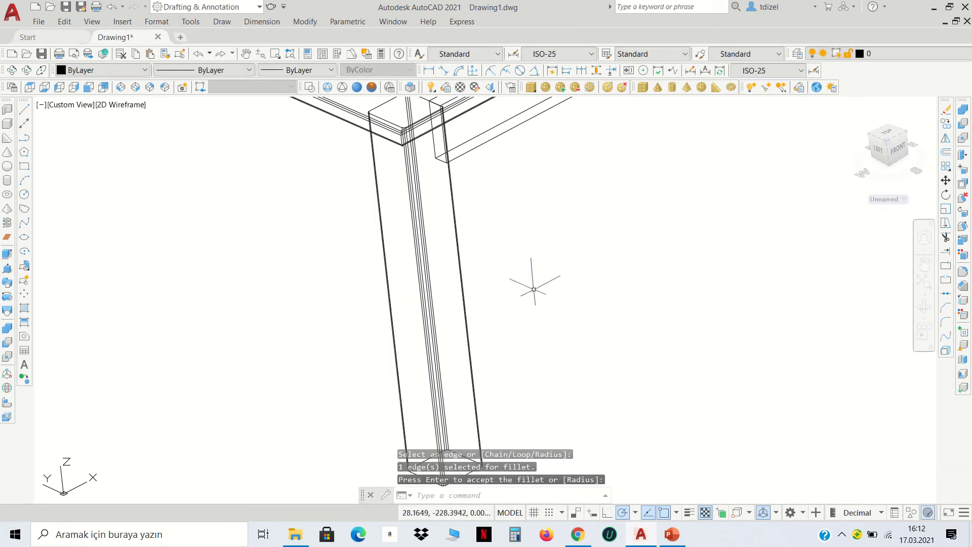
# Step: Check the filleted leg in Conceptual, return to 2D Wireframe, and refocus on the table corner
pyautogui.scroll(-2, 533, 290)
pyautogui.scroll(3, 509, 388)
pyautogui.scroll(2, 495, 412)
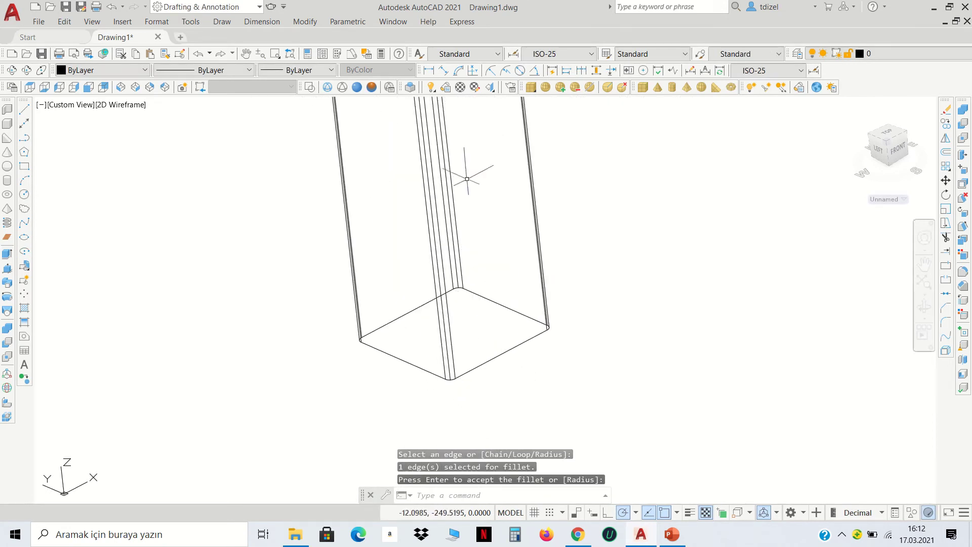
pyautogui.click(358, 89)
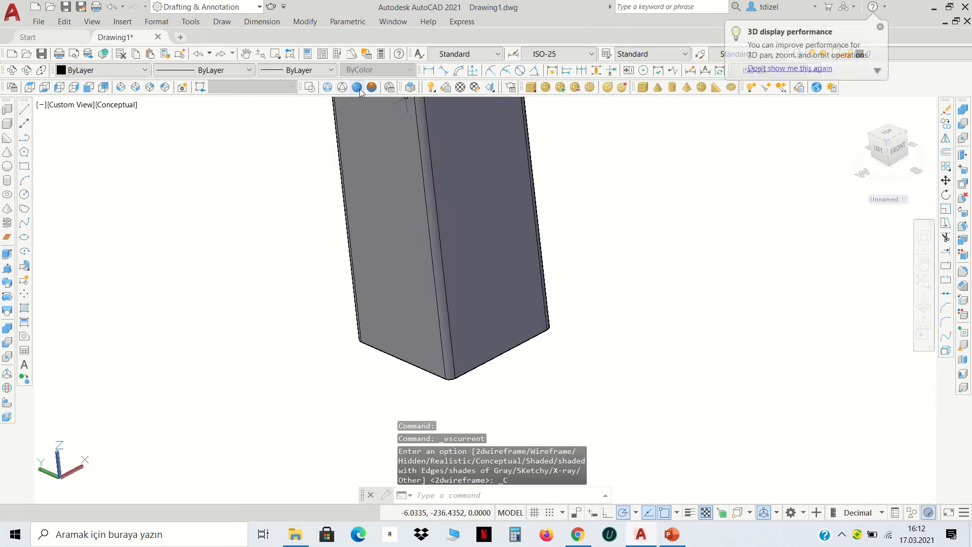
pyautogui.click(315, 89)
pyautogui.scroll(-2, 430, 202)
pyautogui.scroll(-2, 451, 271)
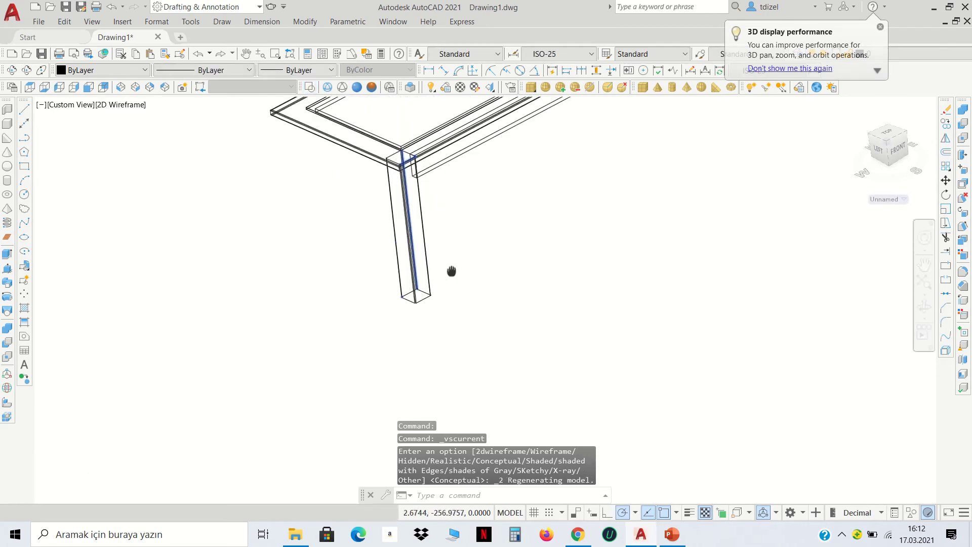
pyautogui.scroll(1, 456, 318)
pyautogui.scroll(2, 433, 268)
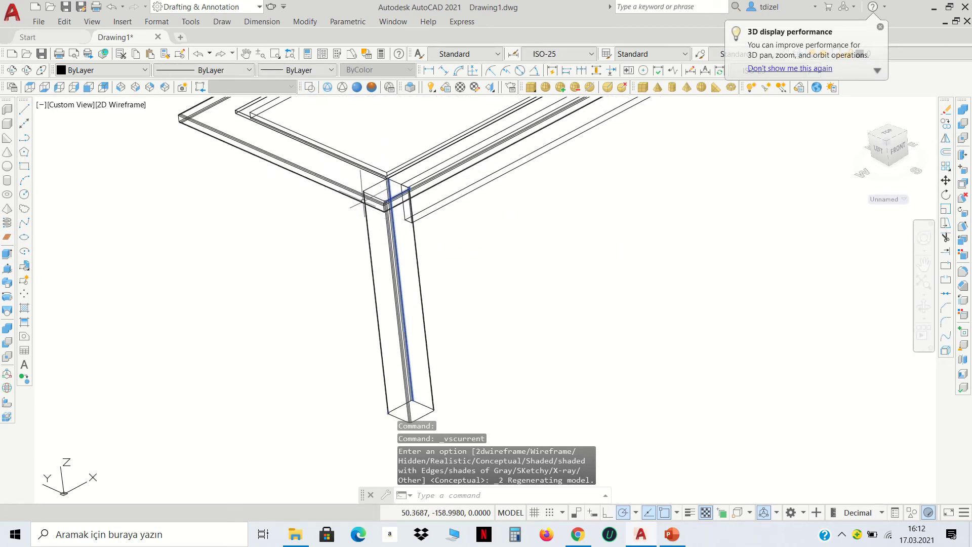
pyautogui.scroll(2, 364, 199)
pyautogui.moveTo(297, 163); pyautogui.dragTo(456, 336, button='middle')
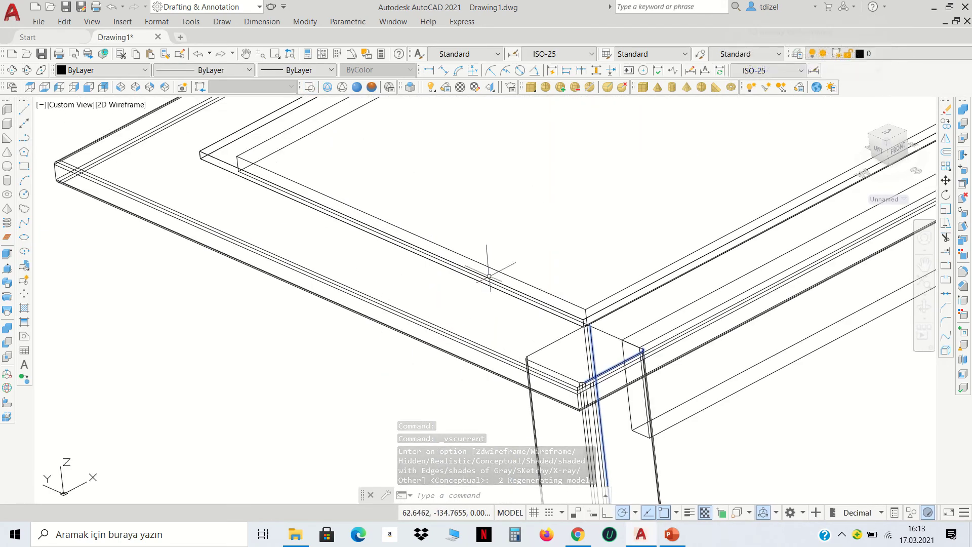
pyautogui.scroll(-3, 489, 276)
pyautogui.scroll(-1, 479, 278)
pyautogui.scroll(1, 466, 267)
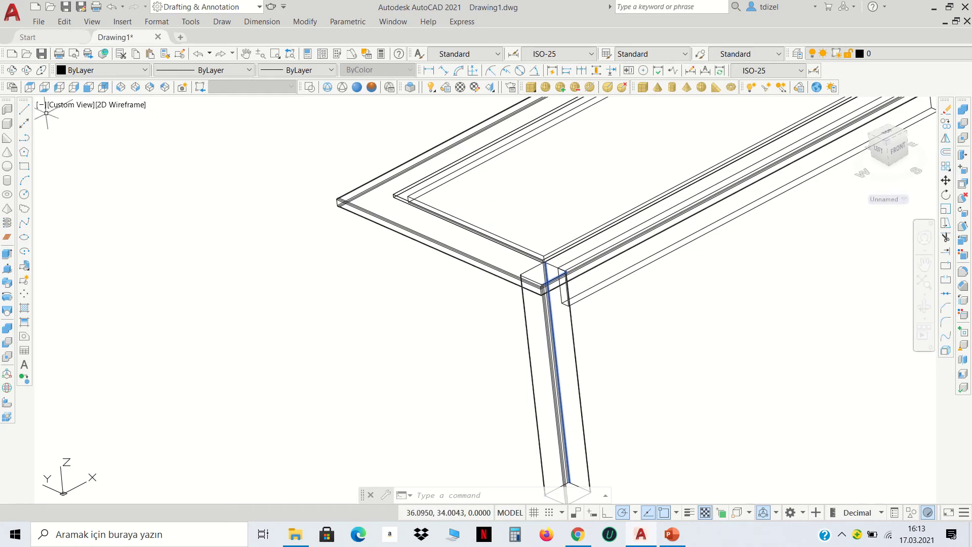
# Step: Create the thin rail box from a picked corner with height 2
pyautogui.click(8, 126)
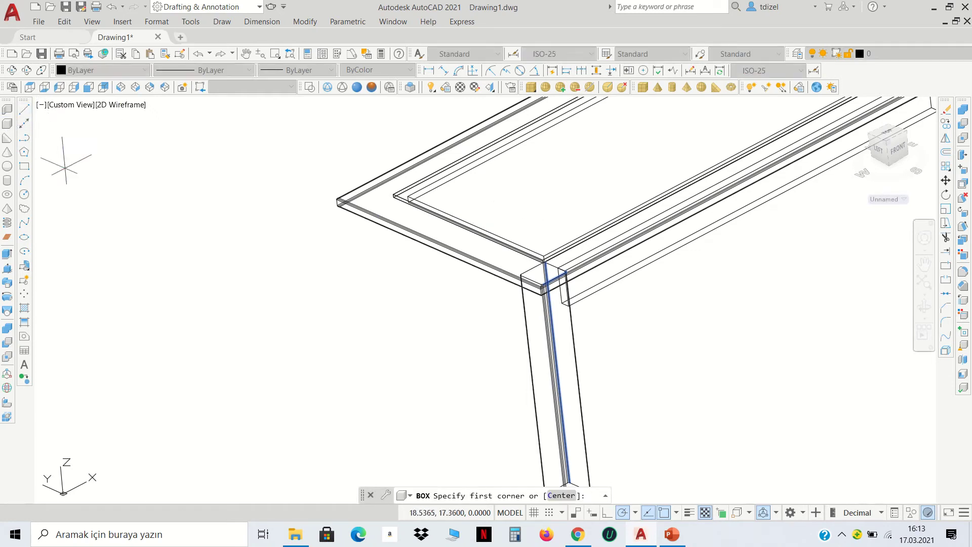
pyautogui.scroll(-2, 397, 285)
pyautogui.click(356, 351)
pyautogui.write('@3,60,1')
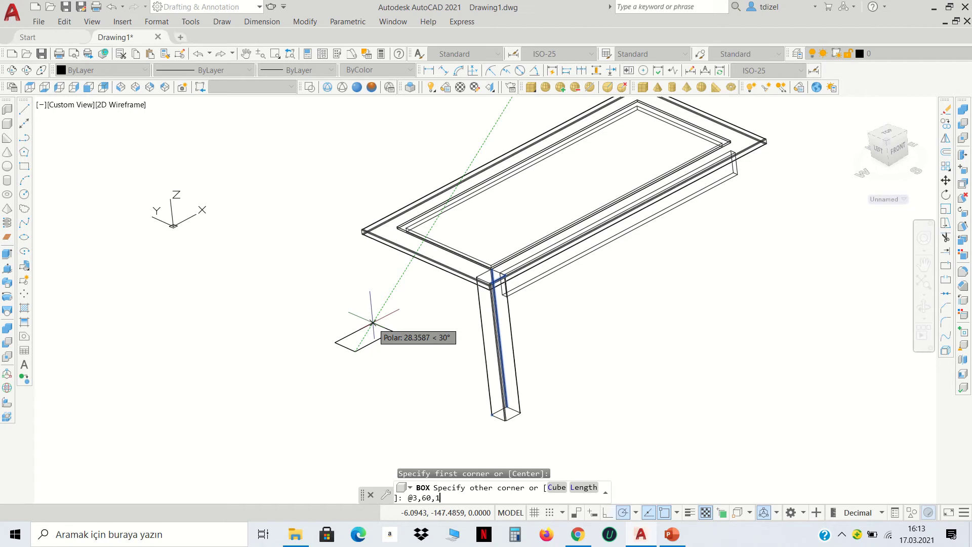
pyautogui.write('2')
pyautogui.press('Return')
# Step: Move the rail box with snaps so its corner sits at the frame corner
pyautogui.click(364, 342)
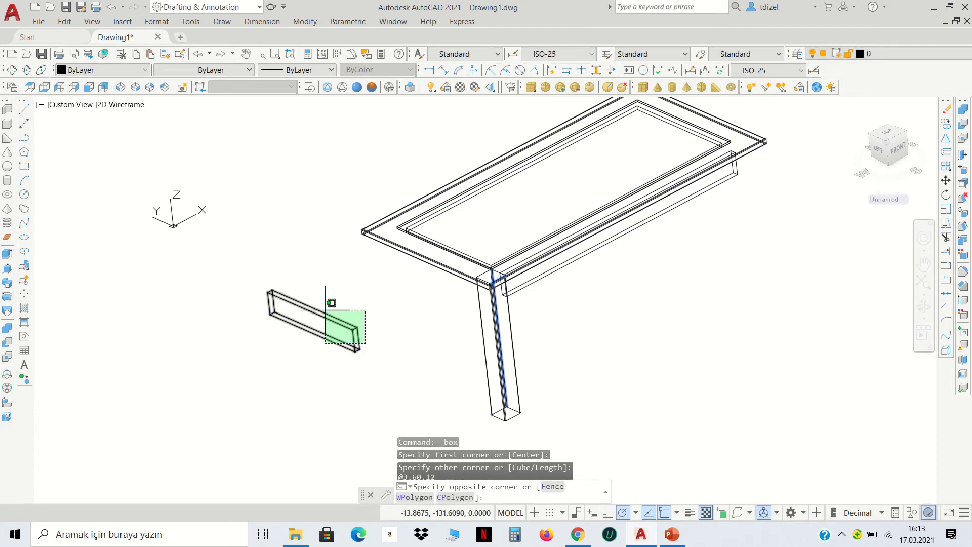
pyautogui.click(327, 302)
pyautogui.click(945, 182)
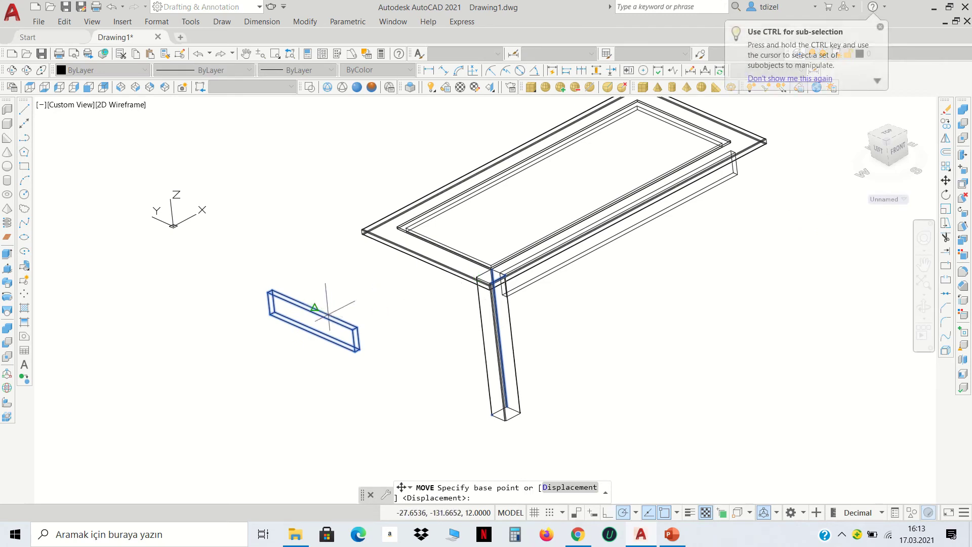
pyautogui.scroll(5, 331, 316)
pyautogui.click(427, 378)
pyautogui.scroll(-5, 435, 370)
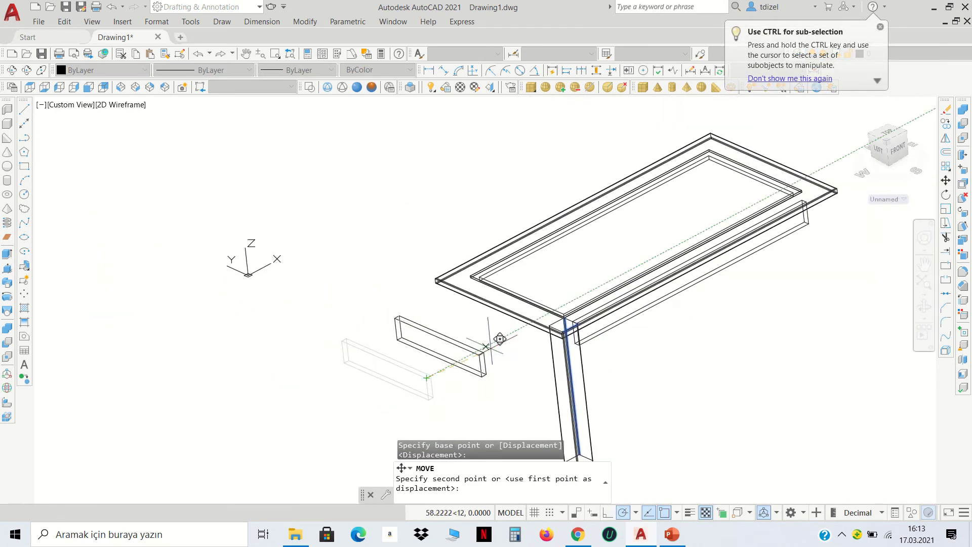
pyautogui.scroll(5, 549, 308)
pyautogui.scroll(2, 615, 371)
pyautogui.scroll(2, 587, 355)
pyautogui.scroll(3, 577, 359)
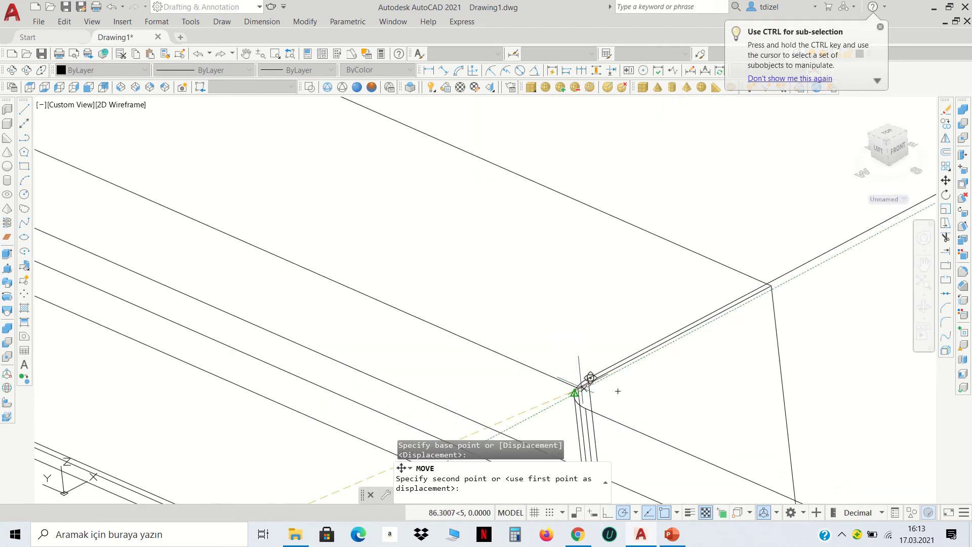
pyautogui.click(588, 378)
pyautogui.scroll(-2, 590, 385)
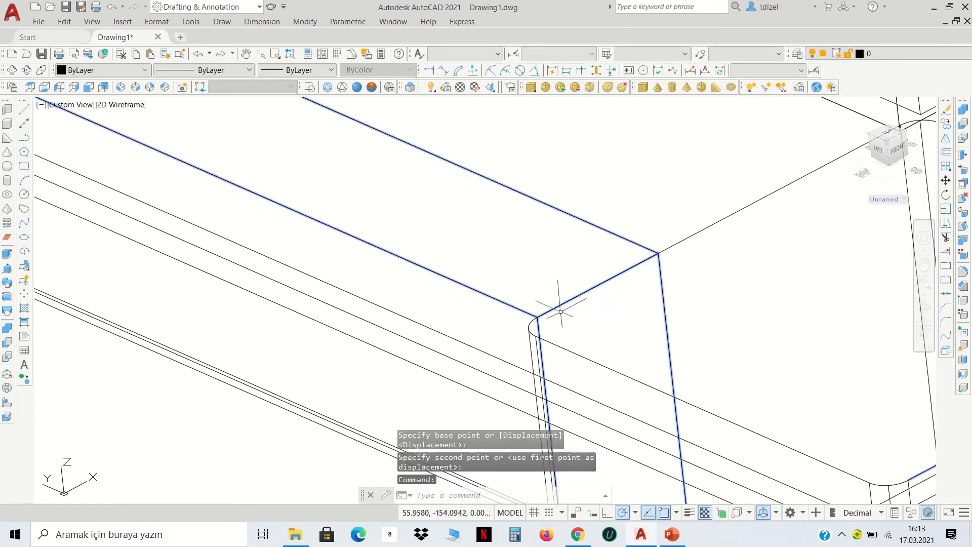
# Step: Shift the rail box 0.5 units along X to align with the filleted leg
pyautogui.click(561, 312)
pyautogui.click(945, 180)
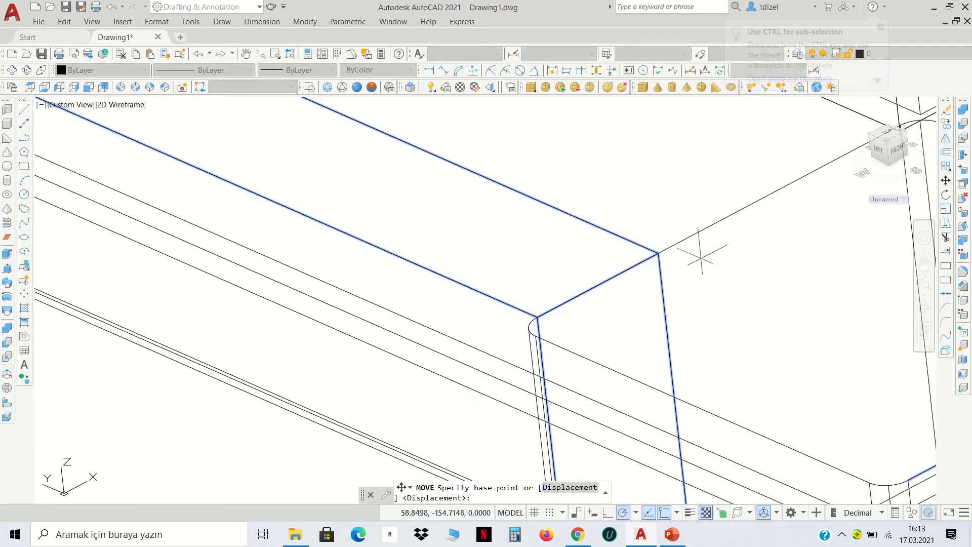
pyautogui.click(658, 253)
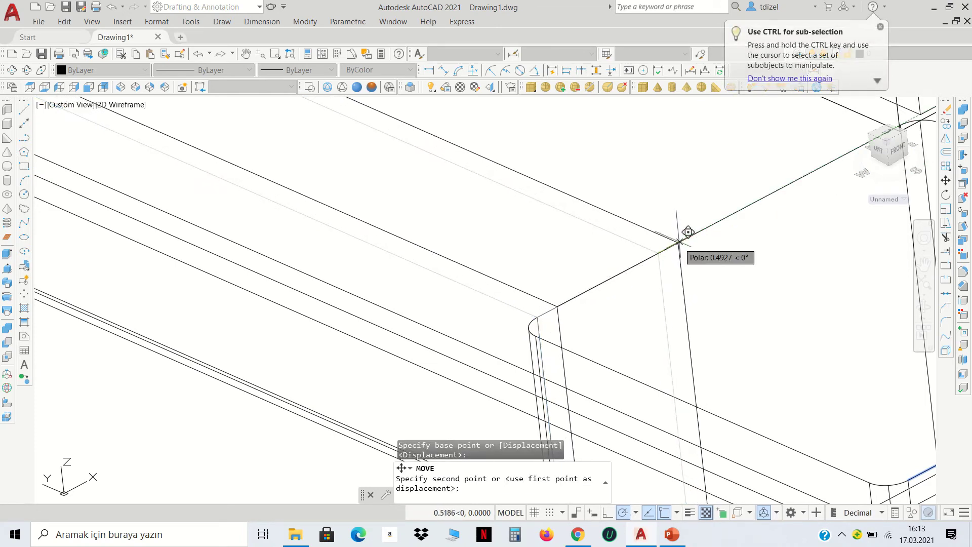
pyautogui.write('0.5')
pyautogui.press('Return')
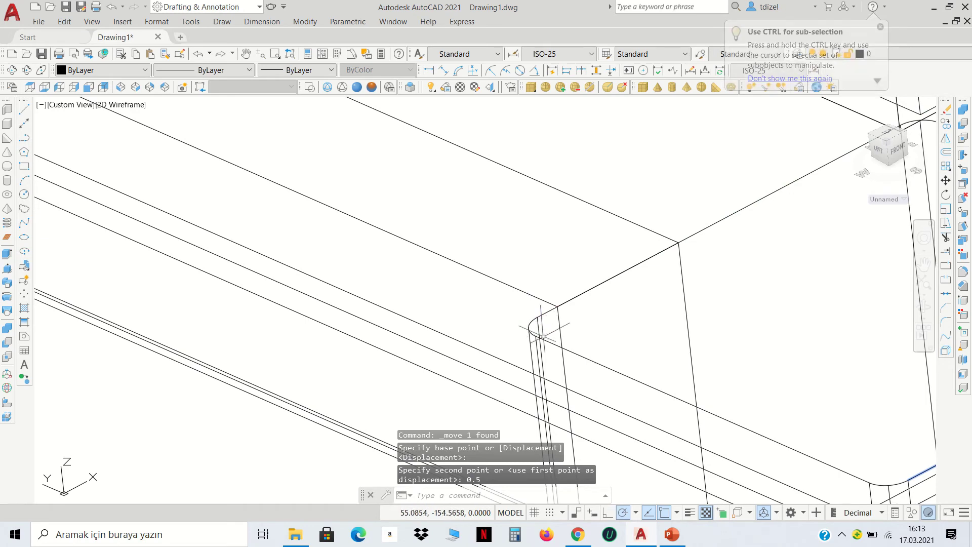
pyautogui.scroll(-3, 533, 318)
pyautogui.scroll(-3, 604, 298)
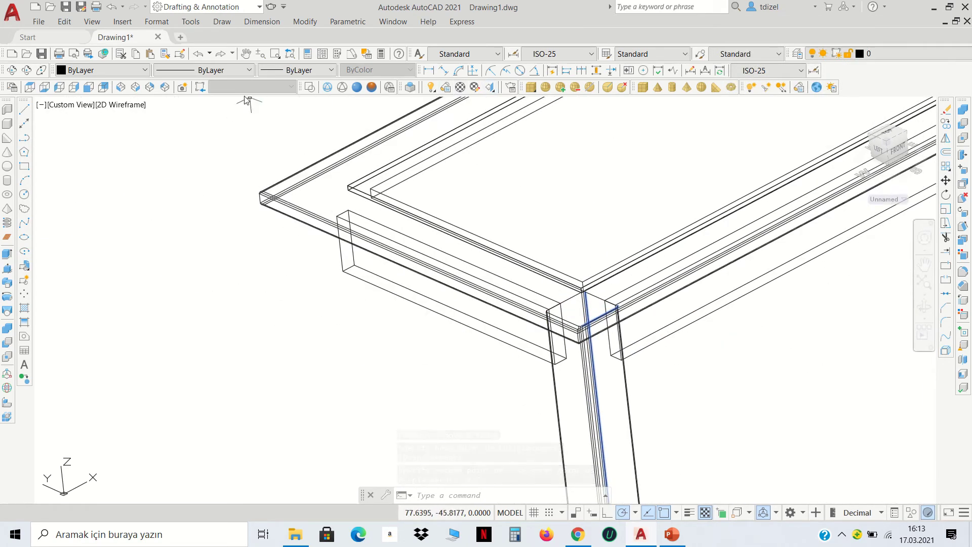
# Step: In Top wireframe view, mirror the corner leg across the vertical midline, keeping the original
pyautogui.click(309, 89)
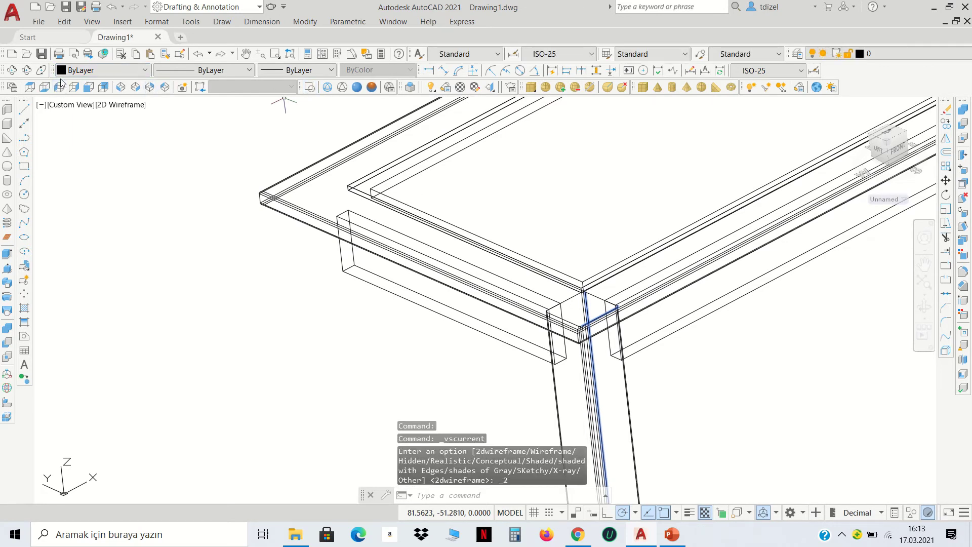
pyautogui.click(30, 87)
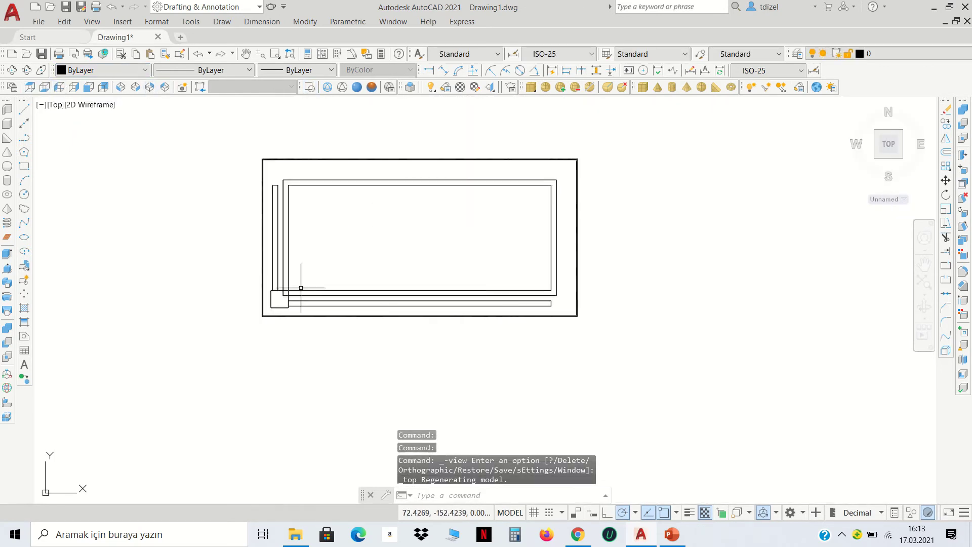
pyautogui.scroll(5, 292, 296)
pyautogui.click(288, 330)
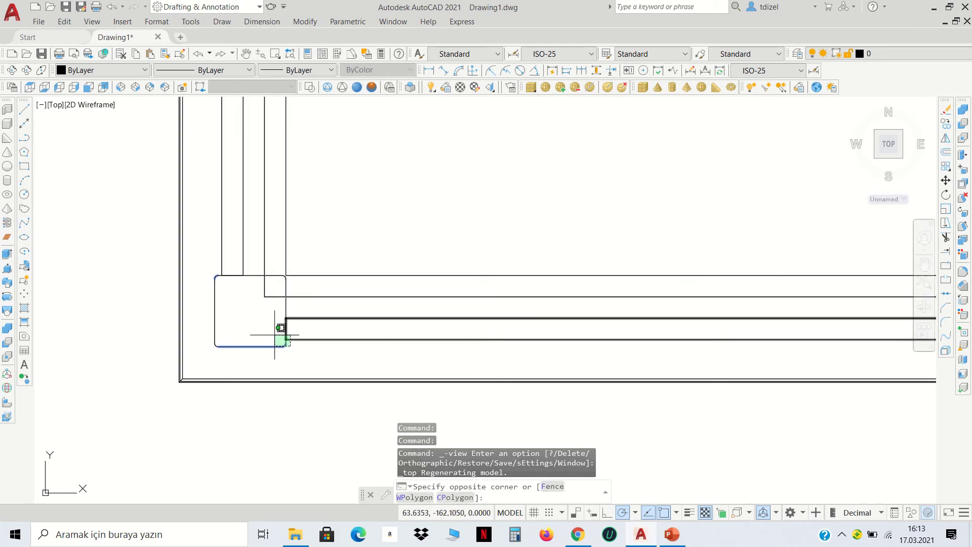
pyautogui.click(282, 347)
pyautogui.scroll(-3, 358, 244)
pyautogui.scroll(-2, 359, 245)
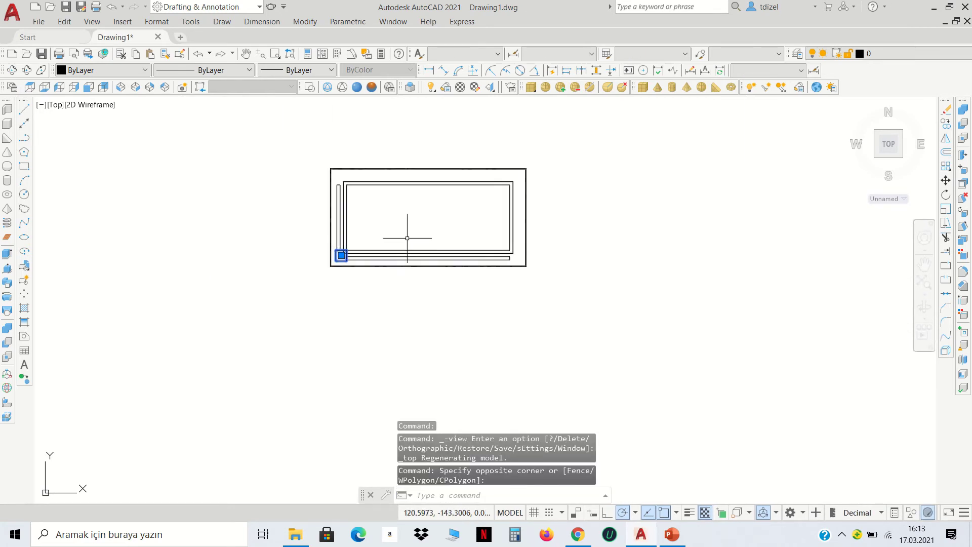
pyautogui.scroll(4, 407, 238)
pyautogui.moveTo(408, 238); pyautogui.dragTo(407, 289, button='middle')
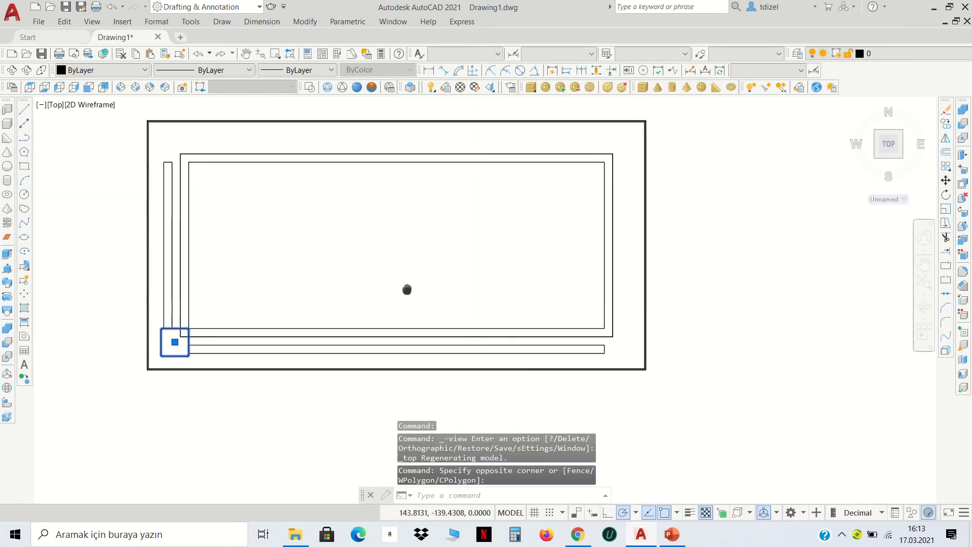
pyautogui.click(946, 138)
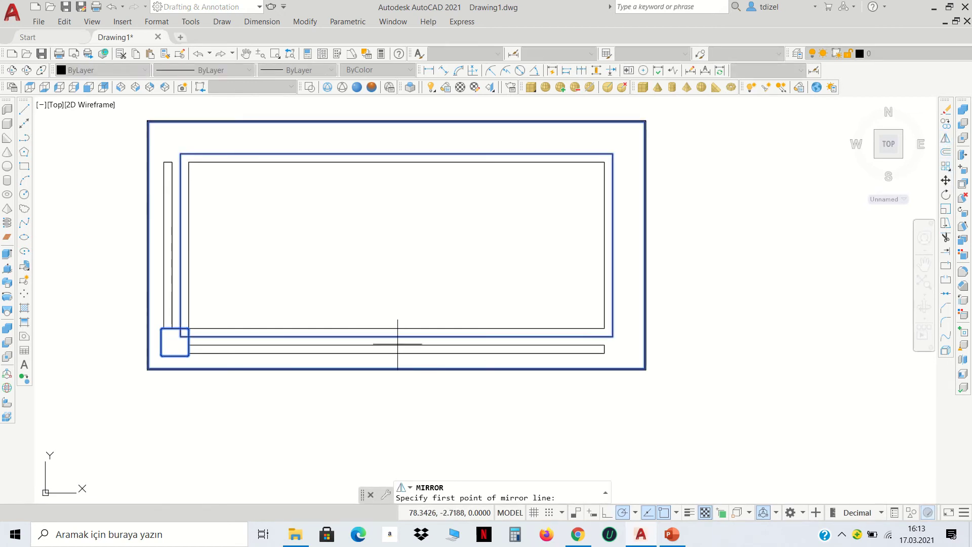
pyautogui.click(397, 368)
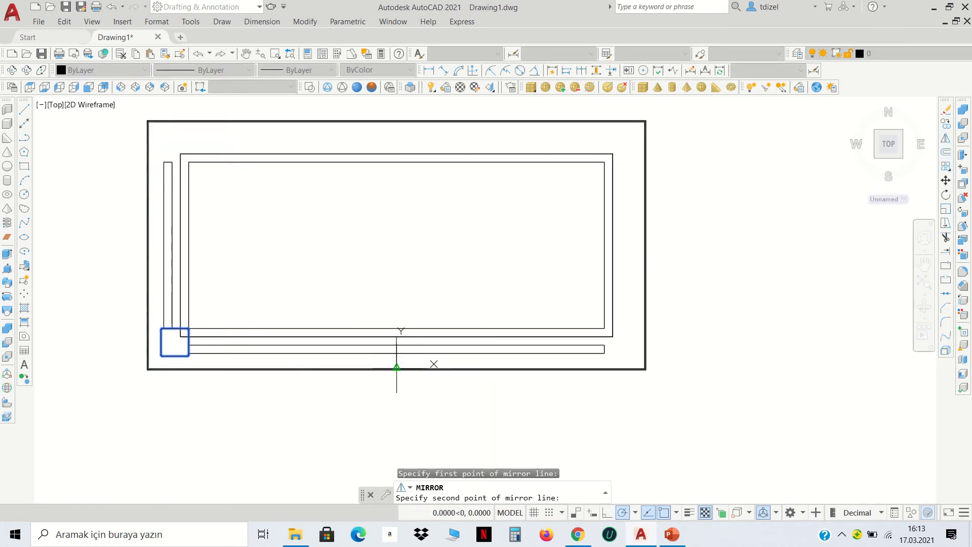
pyautogui.click(395, 273)
pyautogui.press('Return')
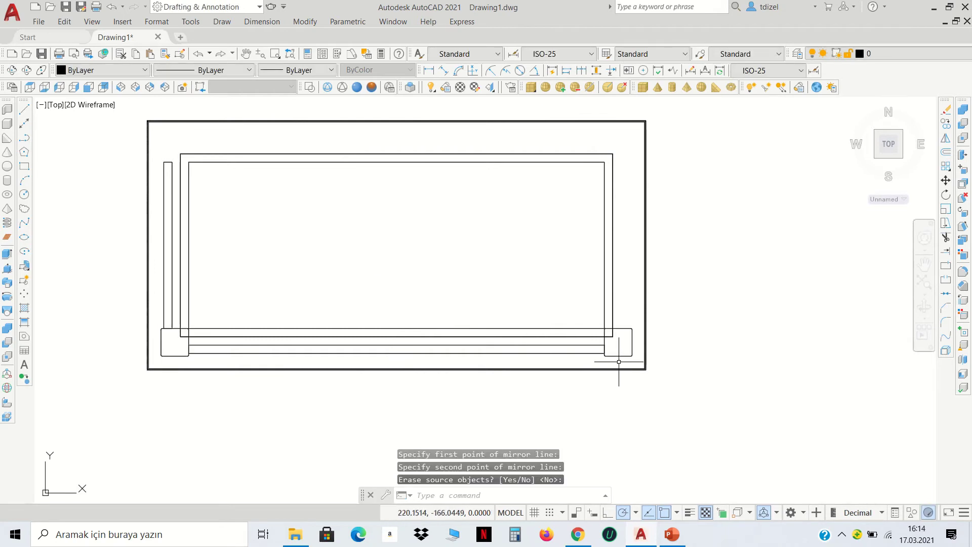
# Step: Mirror the bottom rail and both front legs across the horizontal midline to the back
pyautogui.click(619, 360)
pyautogui.click(602, 339)
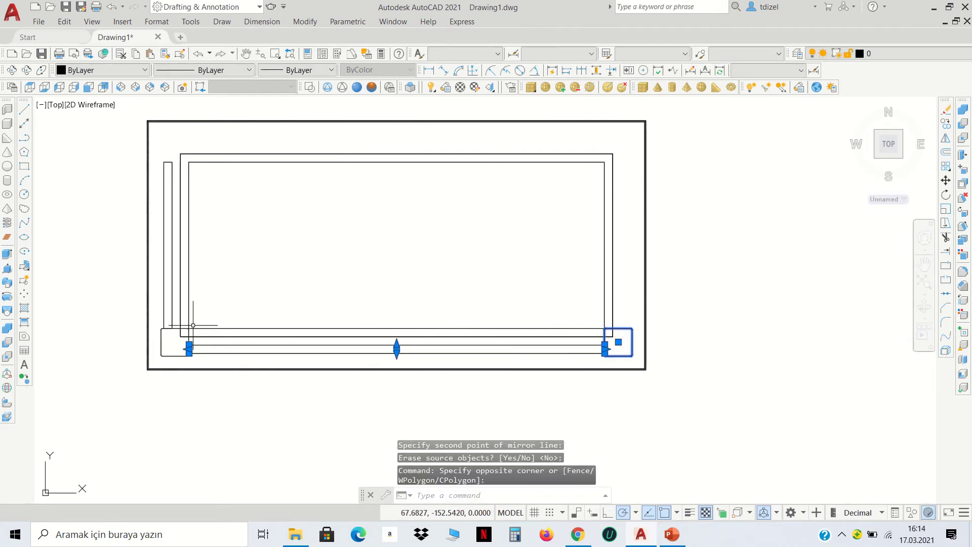
pyautogui.click(169, 357)
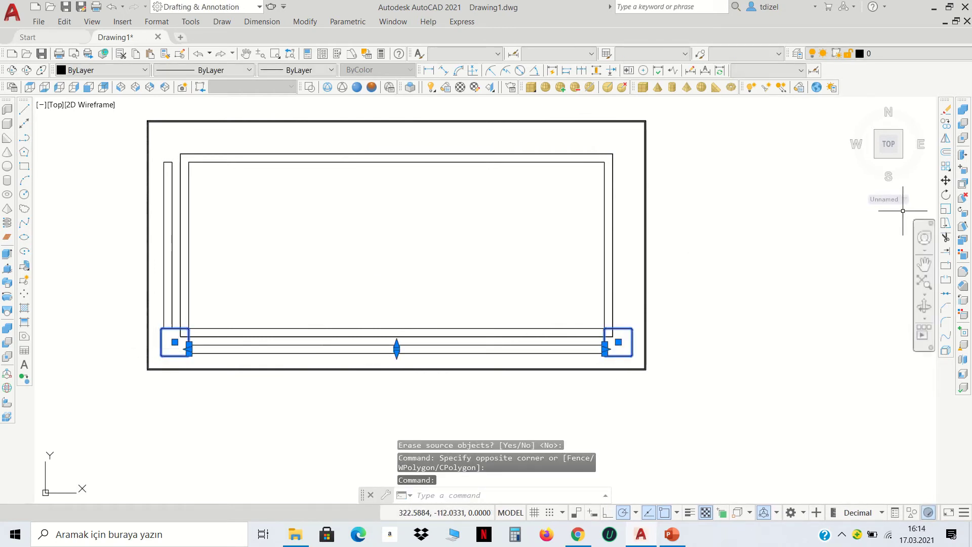
pyautogui.click(946, 140)
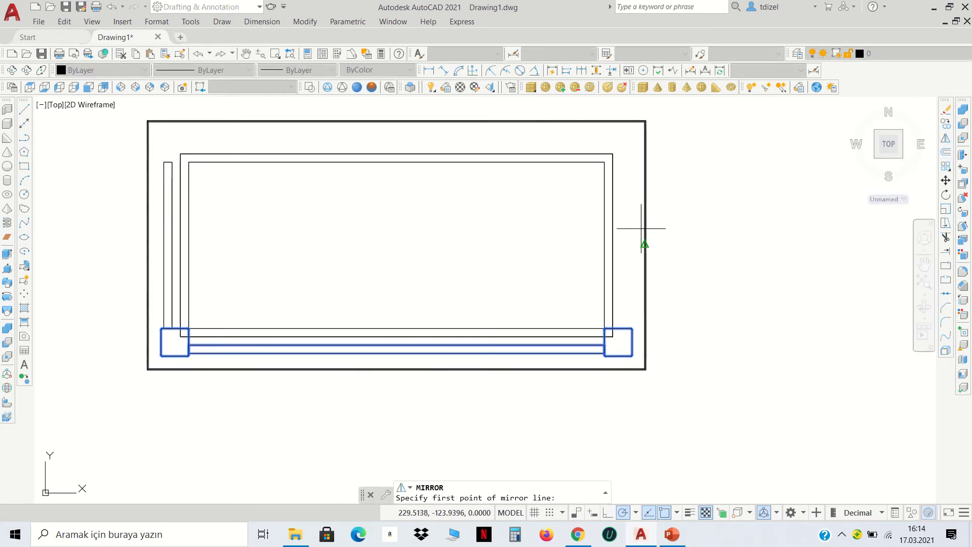
pyautogui.click(644, 245)
pyautogui.click(398, 243)
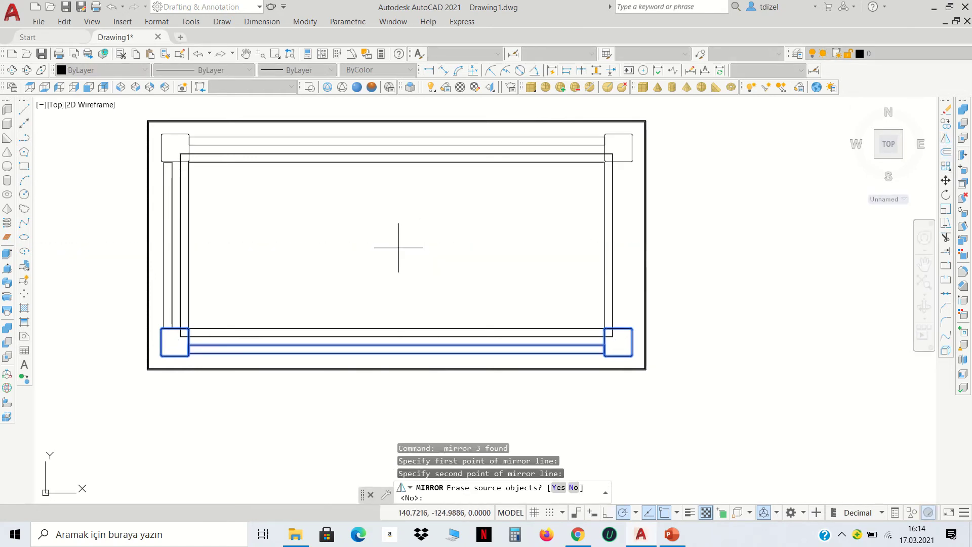
pyautogui.press('Return')
# Step: Mirror the left side rail to the right side, then view the table in SW Isometric
pyautogui.click(168, 245)
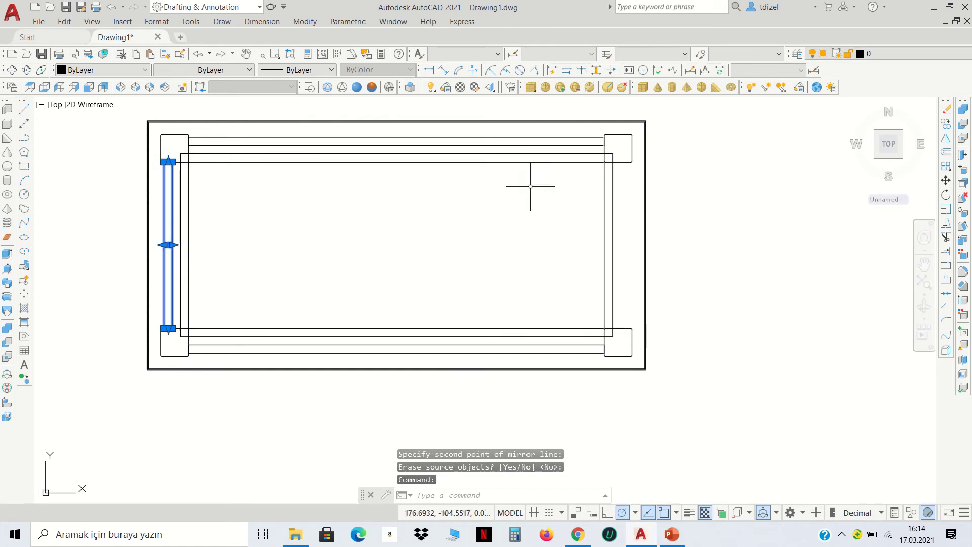
pyautogui.click(946, 142)
pyautogui.click(396, 121)
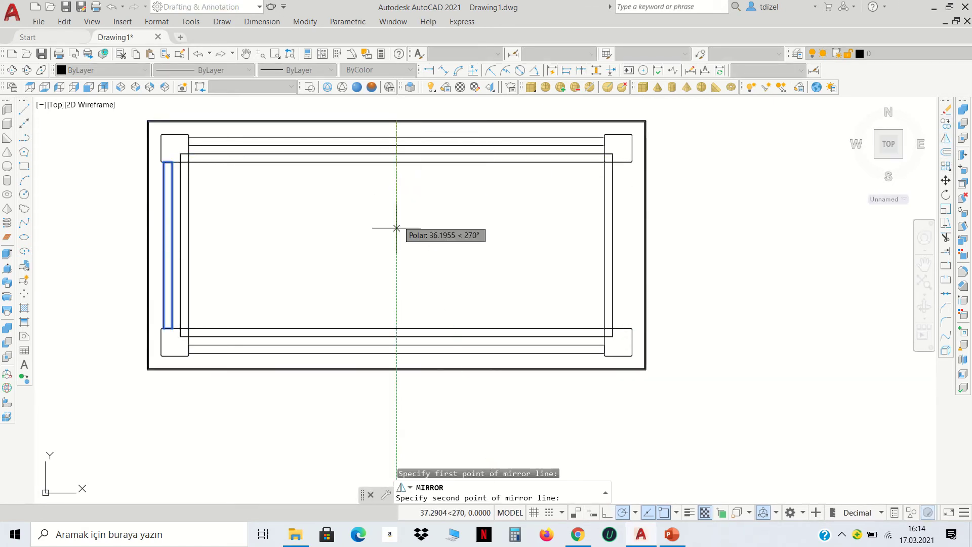
pyautogui.click(397, 262)
pyautogui.press('Return')
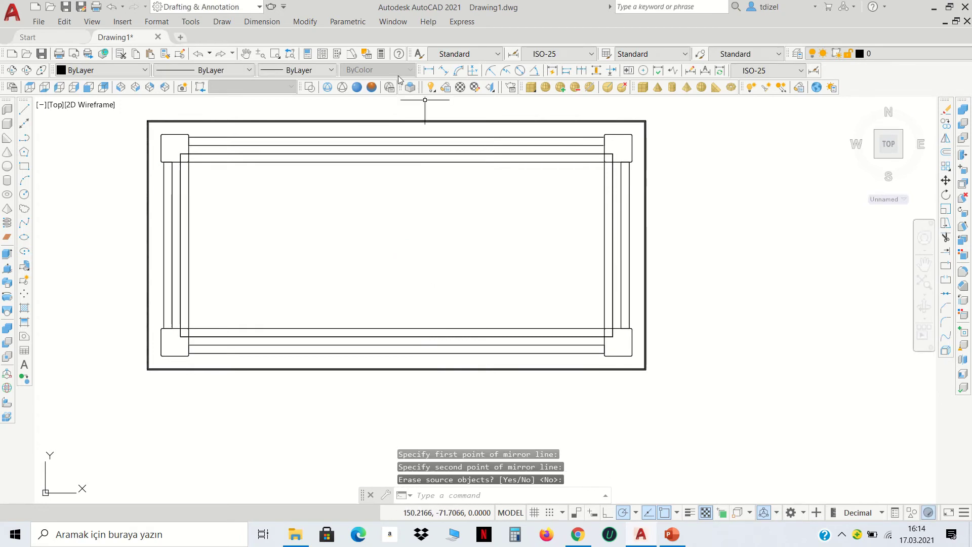
pyautogui.click(31, 88)
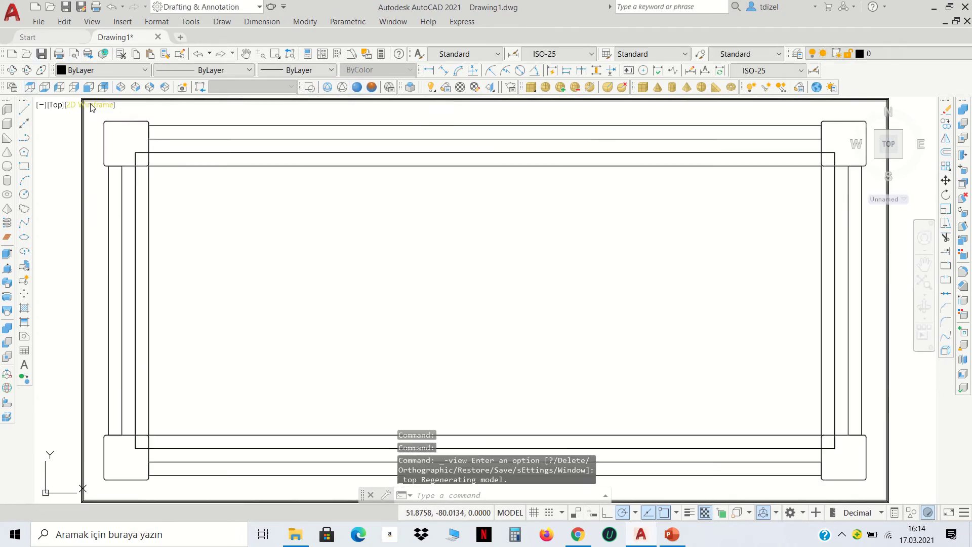
pyautogui.click(120, 87)
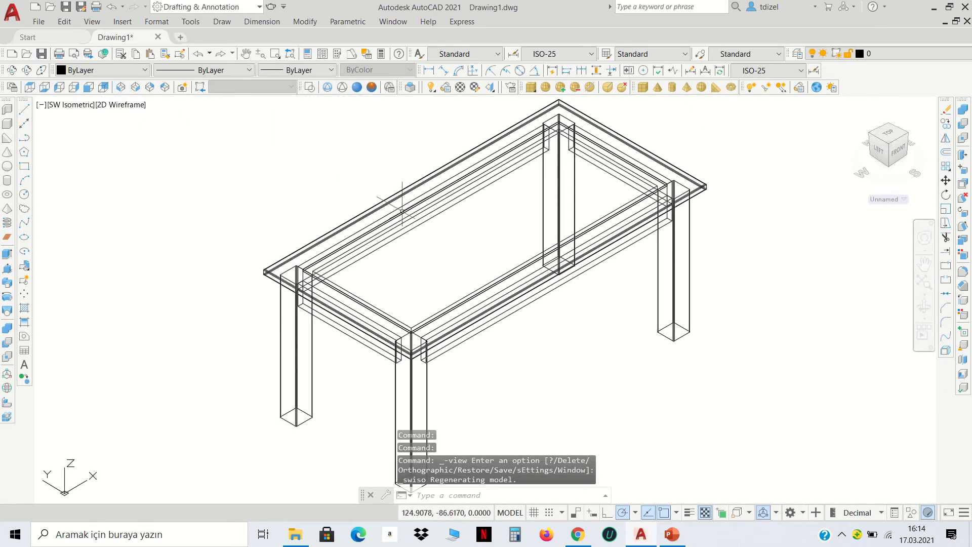
# Step: Orbit the table in Conceptual style, then switch to Realistic and show the Materials Browser
pyautogui.click(372, 87)
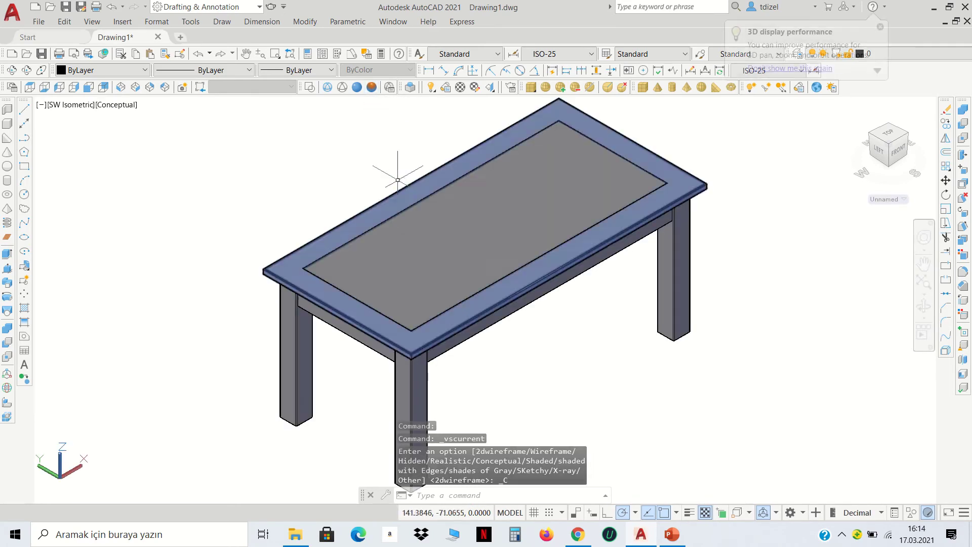
pyautogui.click(26, 70)
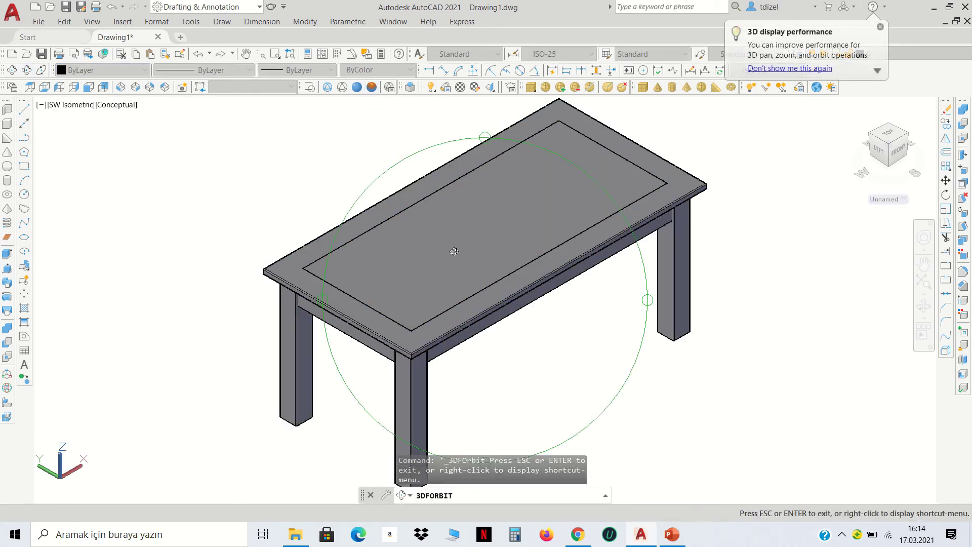
pyautogui.moveTo(451, 252)
pyautogui.mouseDown()
pyautogui.moveTo(474, 217)
pyautogui.moveTo(506, 256)
pyautogui.moveTo(489, 262)
pyautogui.mouseUp()
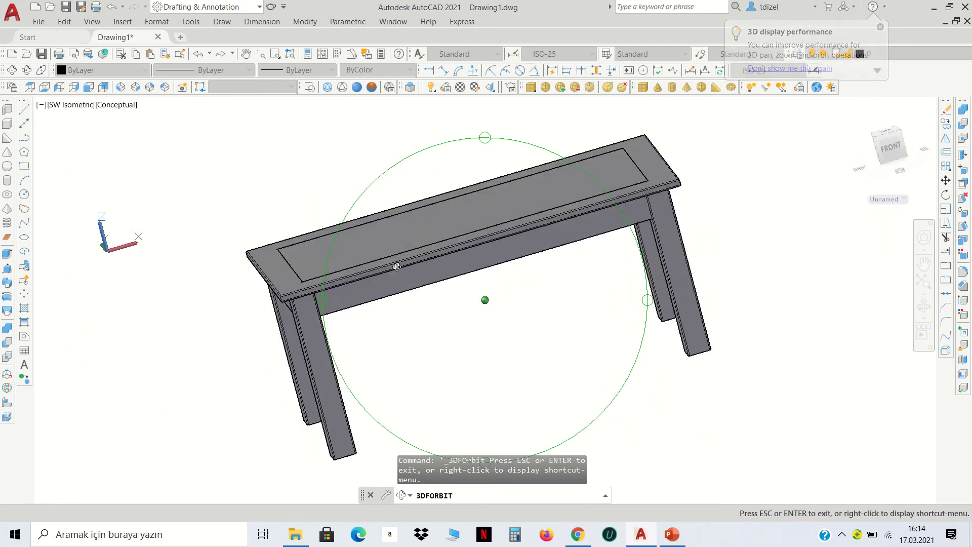
pyautogui.rightClick(491, 262)
pyautogui.click(513, 270)
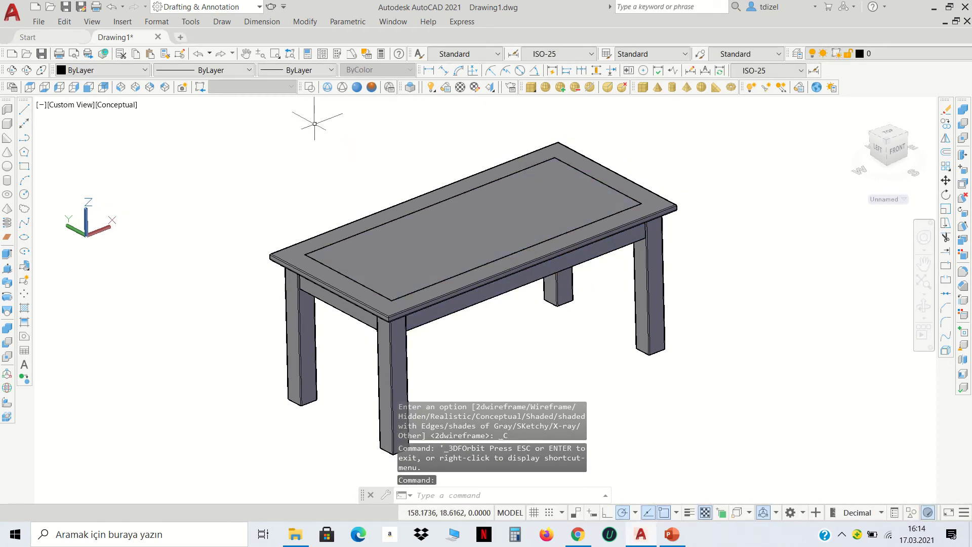
pyautogui.click(357, 87)
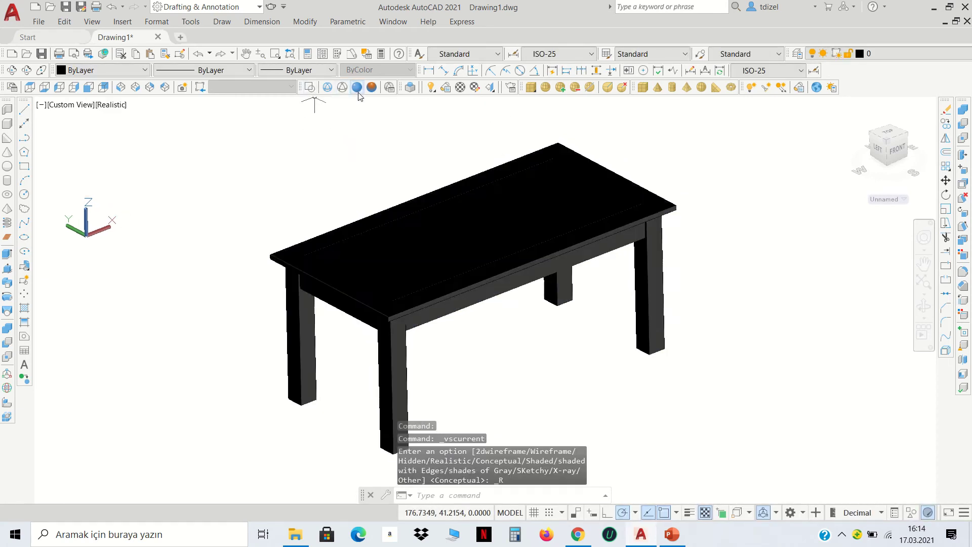
pyautogui.click(460, 87)
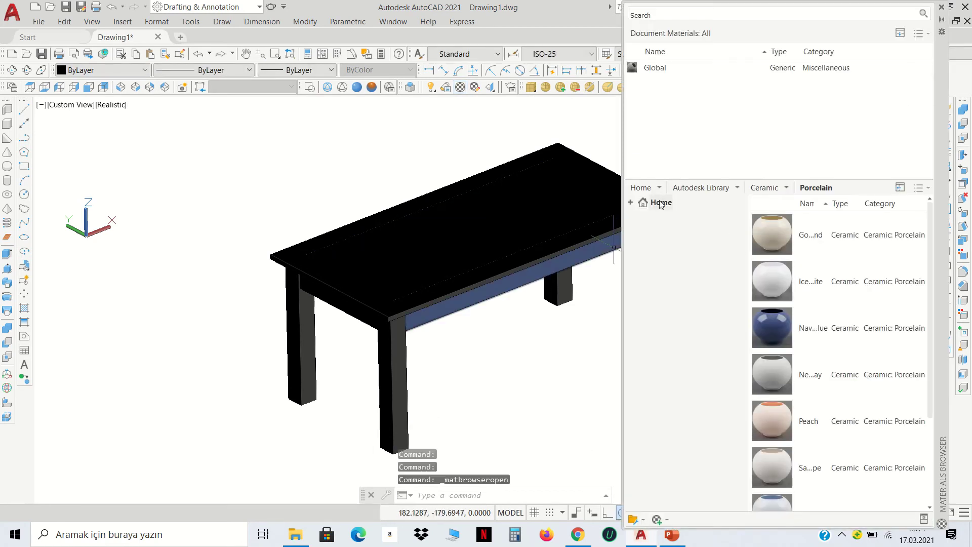
# Step: Apply the Autodesk Library's Blue-Green glass material to the table top panel
pyautogui.click(661, 203)
pyautogui.doubleClick(661, 203)
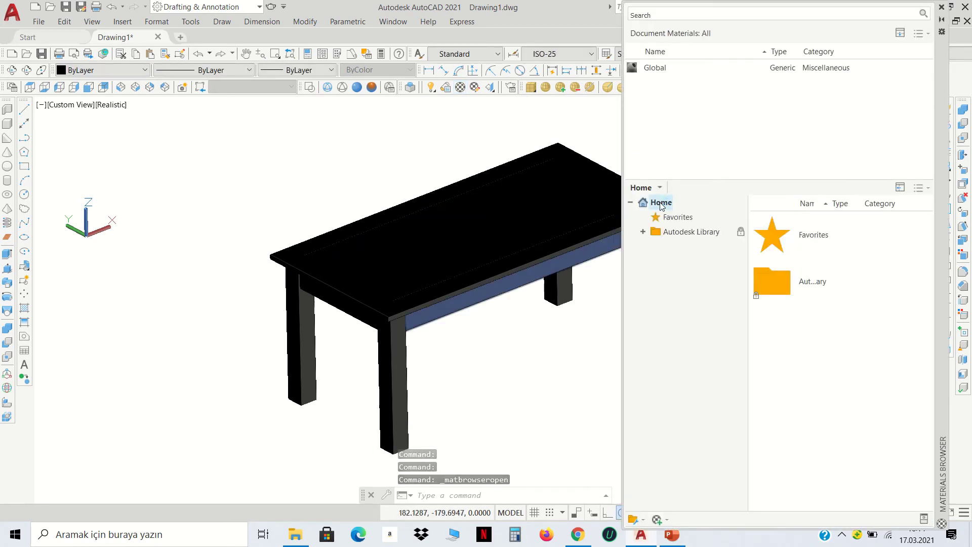
pyautogui.doubleClick(693, 232)
pyautogui.scroll(-1, 687, 244)
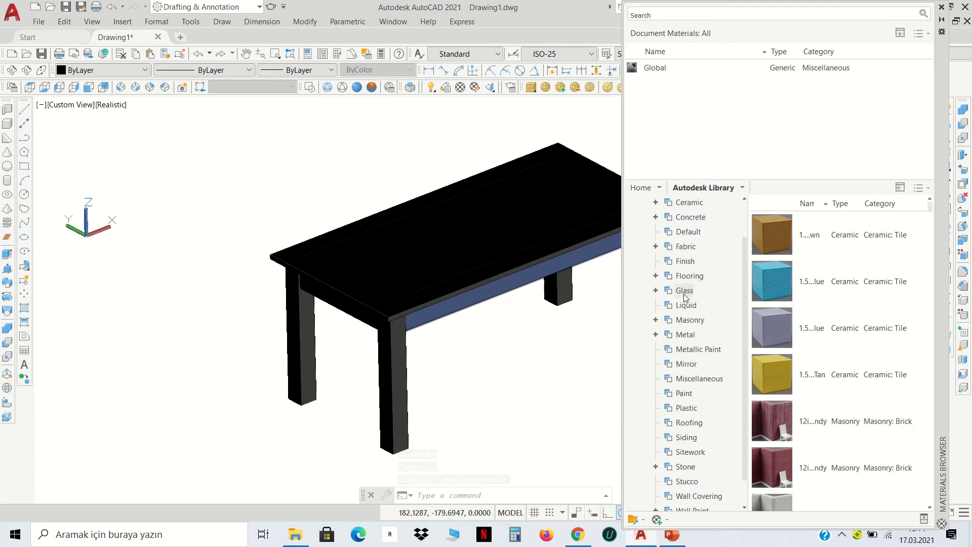
pyautogui.click(684, 291)
pyautogui.scroll(-3, 774, 288)
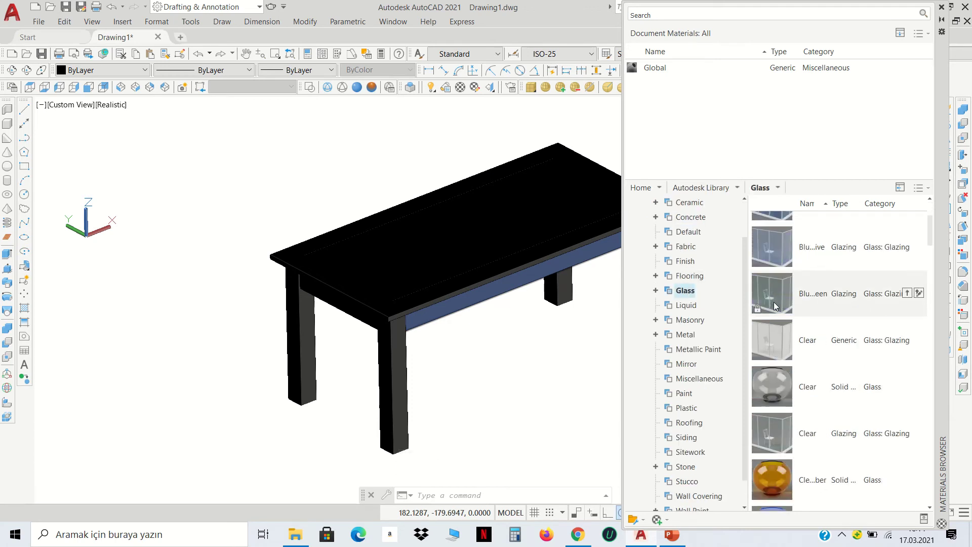
pyautogui.moveTo(779, 298); pyautogui.dragTo(482, 233)
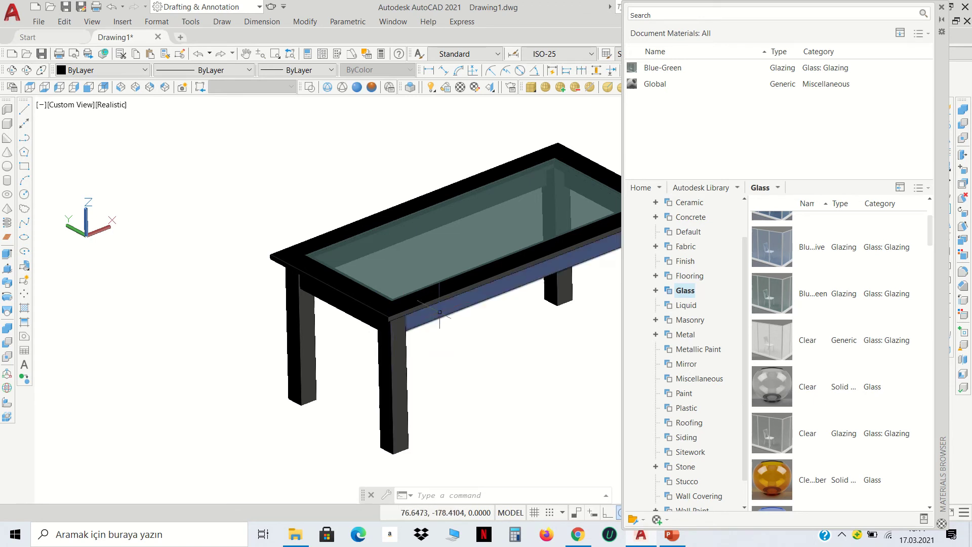
# Step: Bring up the Wood category of the Autodesk Library
pyautogui.scroll(-2, 684, 263)
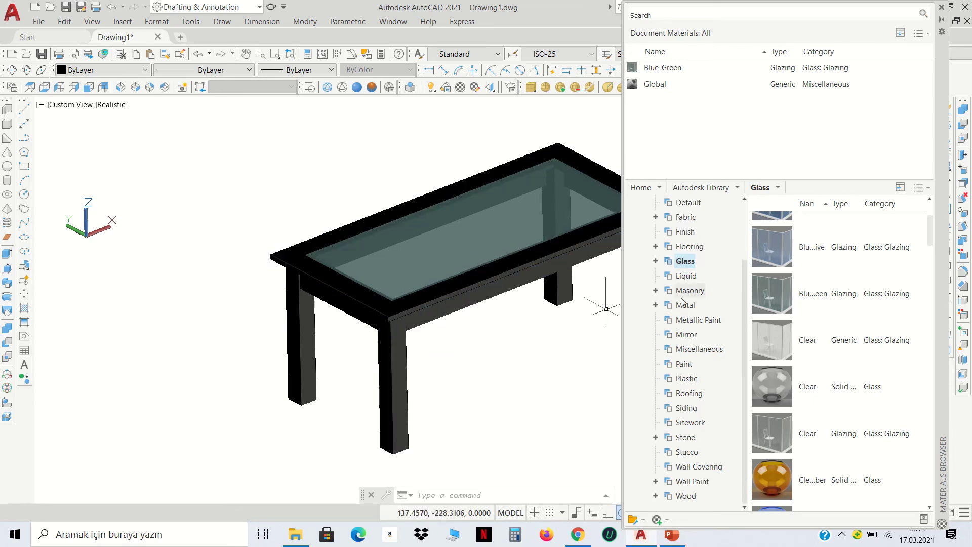
pyautogui.click(689, 495)
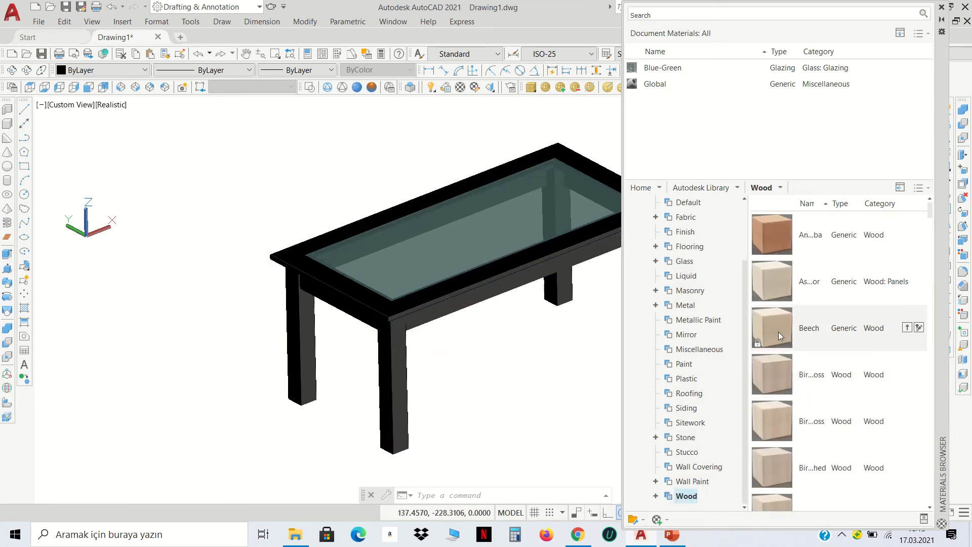
pyautogui.scroll(-3, 492, 302)
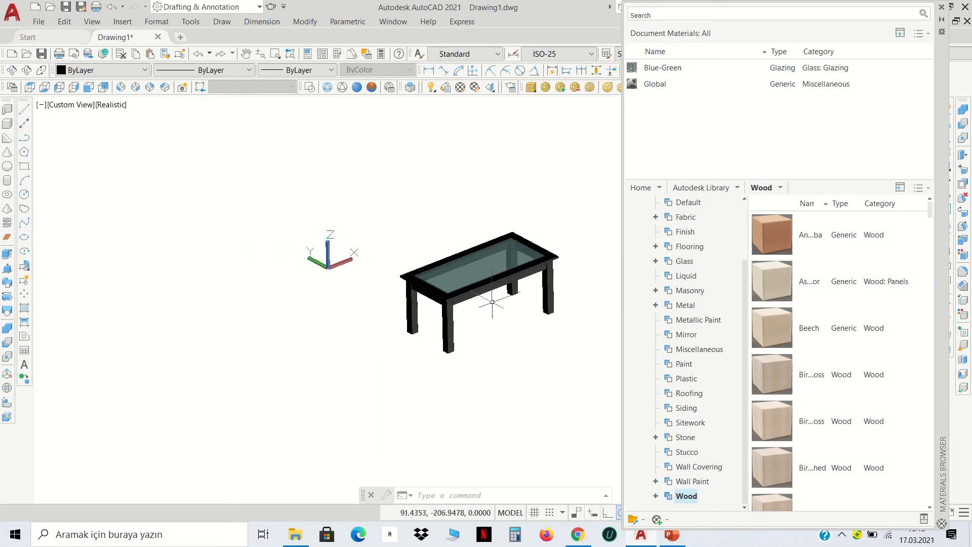
# Step: Scale the whole selected table by a factor of 10 from the front leg's base
pyautogui.moveTo(527, 317); pyautogui.dragTo(434, 324, button='middle')
pyautogui.click(538, 423)
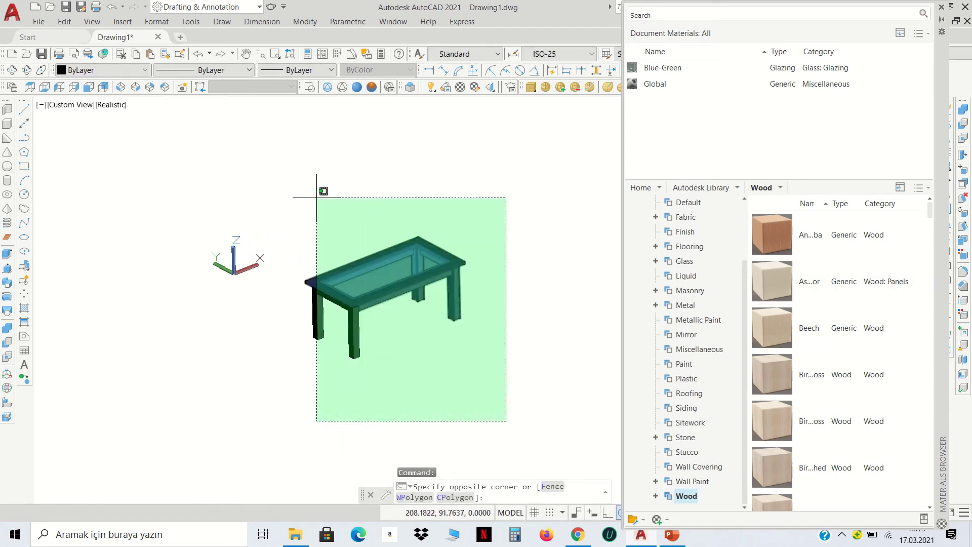
pyautogui.click(313, 190)
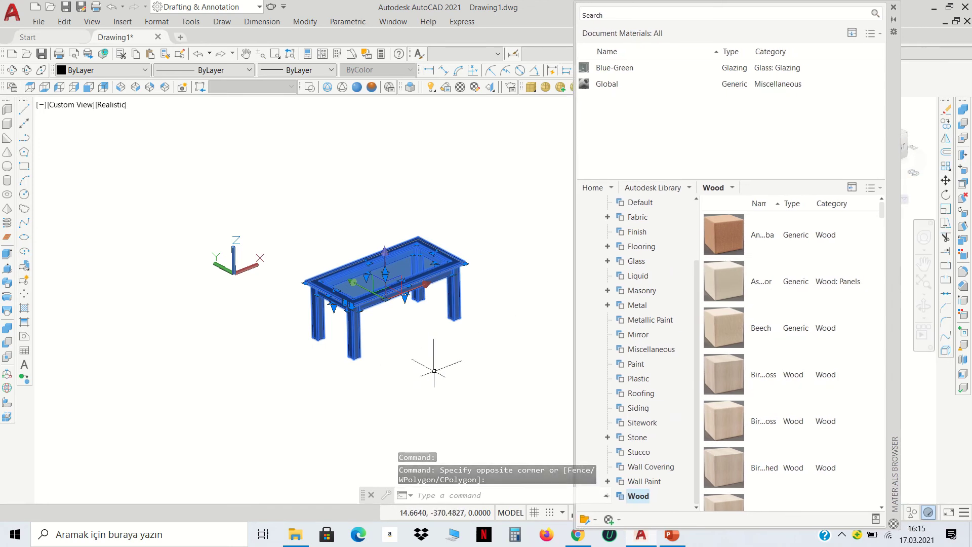
pyautogui.click(945, 210)
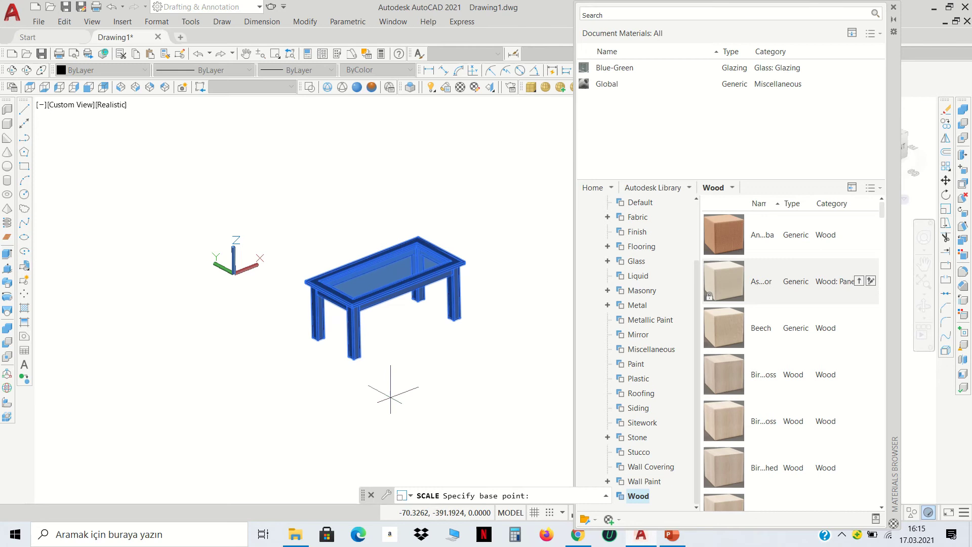
pyautogui.click(353, 359)
pyautogui.write('10')
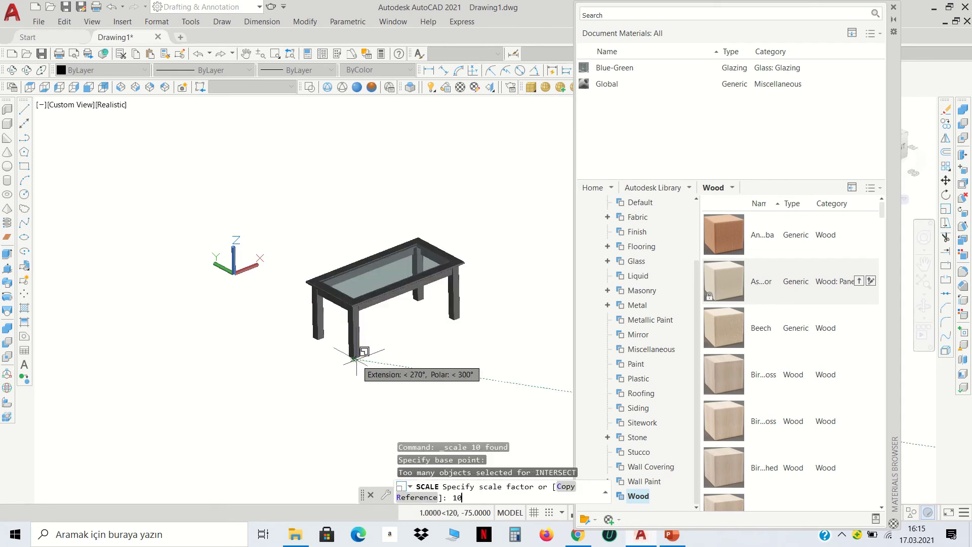
pyautogui.press('Return')
pyautogui.scroll(-8, 402, 369)
pyautogui.scroll(3, 423, 282)
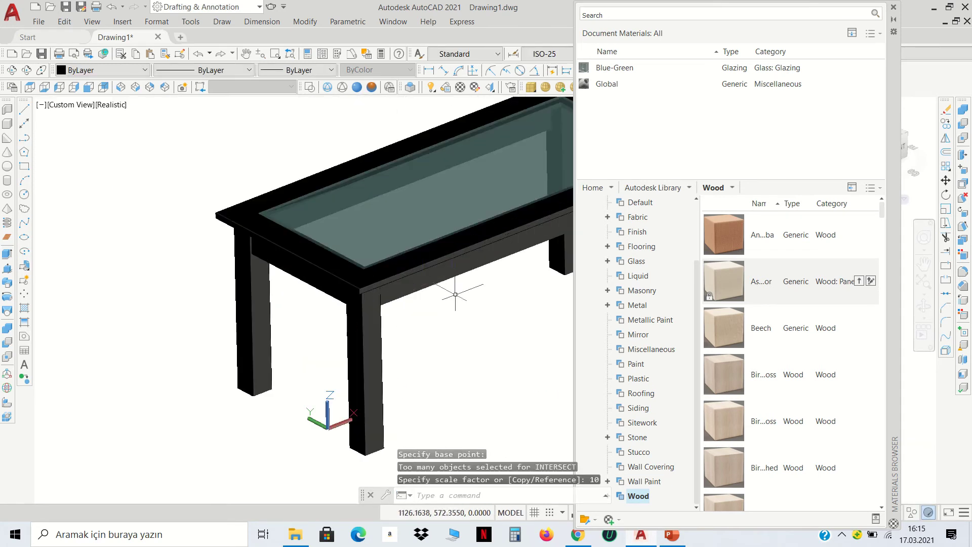
pyautogui.scroll(1, 421, 321)
pyautogui.scroll(1, 435, 336)
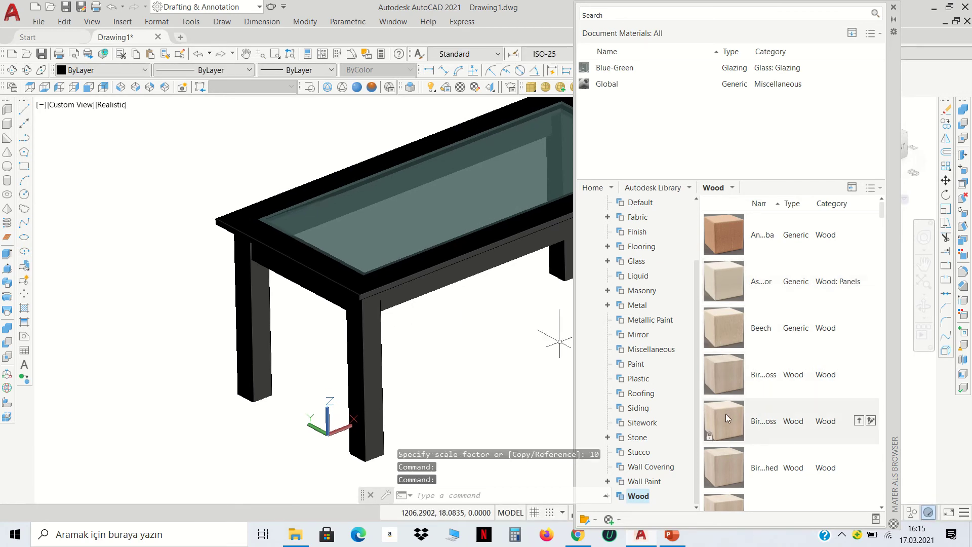
# Step: Apply Birch - Natural No Gloss wood to the front leg and both back legs
pyautogui.moveTo(725, 414); pyautogui.dragTo(354, 350)
pyautogui.scroll(1, 397, 336)
pyautogui.scroll(1, 397, 345)
pyautogui.scroll(-1, 397, 345)
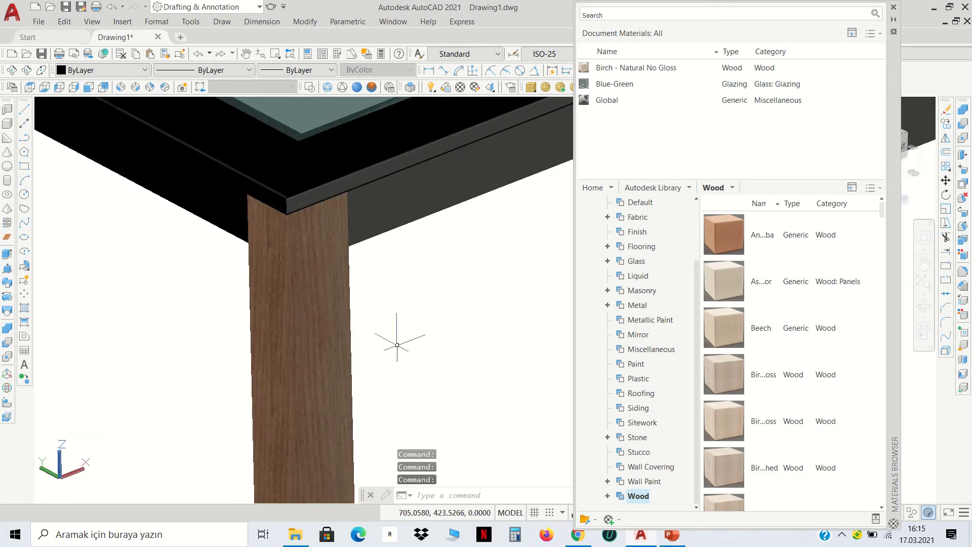
pyautogui.scroll(-1, 397, 345)
pyautogui.scroll(-2, 397, 345)
pyautogui.moveTo(445, 342); pyautogui.dragTo(296, 336, button='middle')
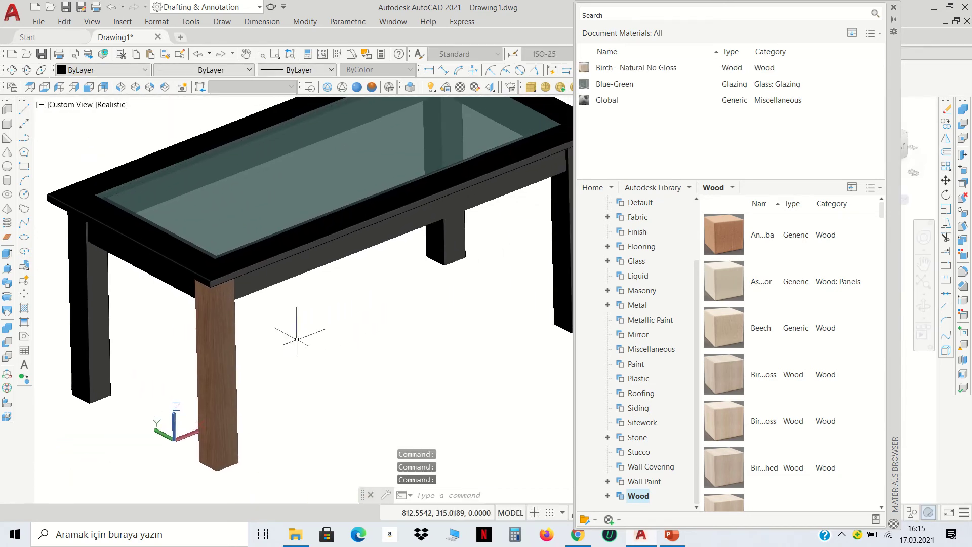
pyautogui.moveTo(449, 289); pyautogui.dragTo(387, 337, button='middle')
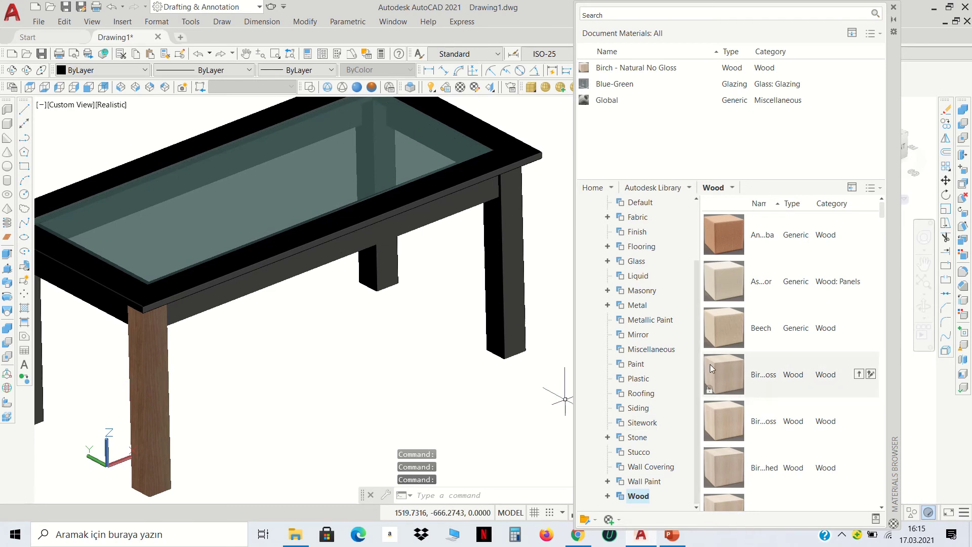
pyautogui.moveTo(636, 68)
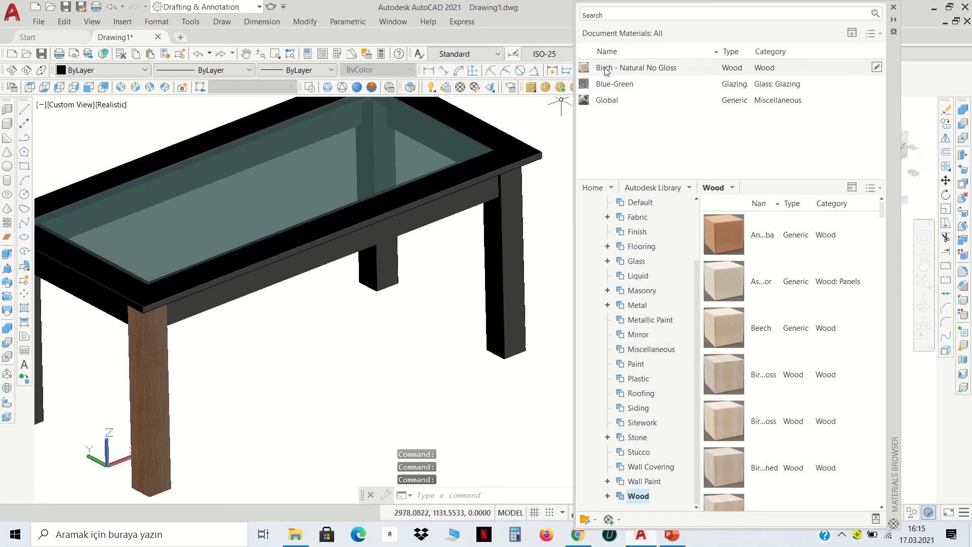
pyautogui.moveTo(606, 71); pyautogui.dragTo(508, 264)
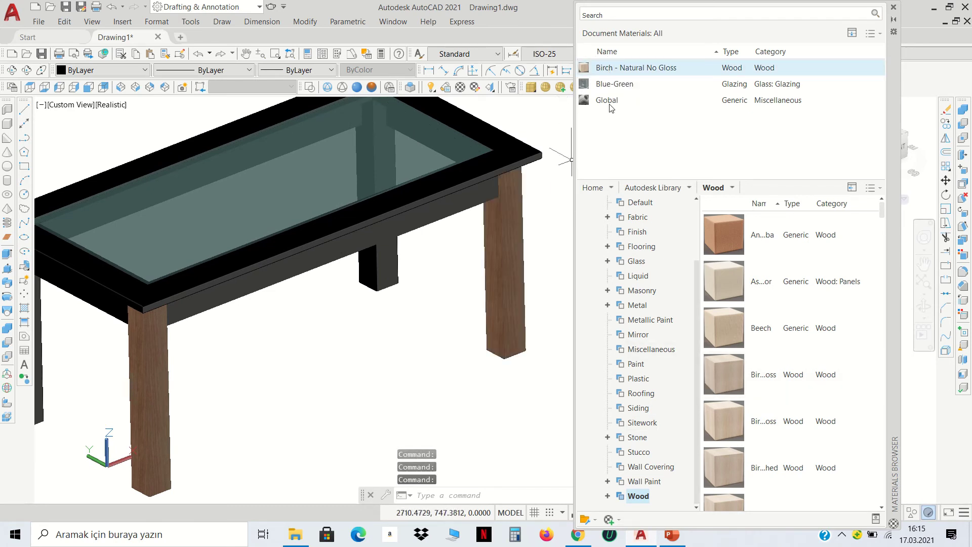
pyautogui.moveTo(613, 71); pyautogui.dragTo(388, 264)
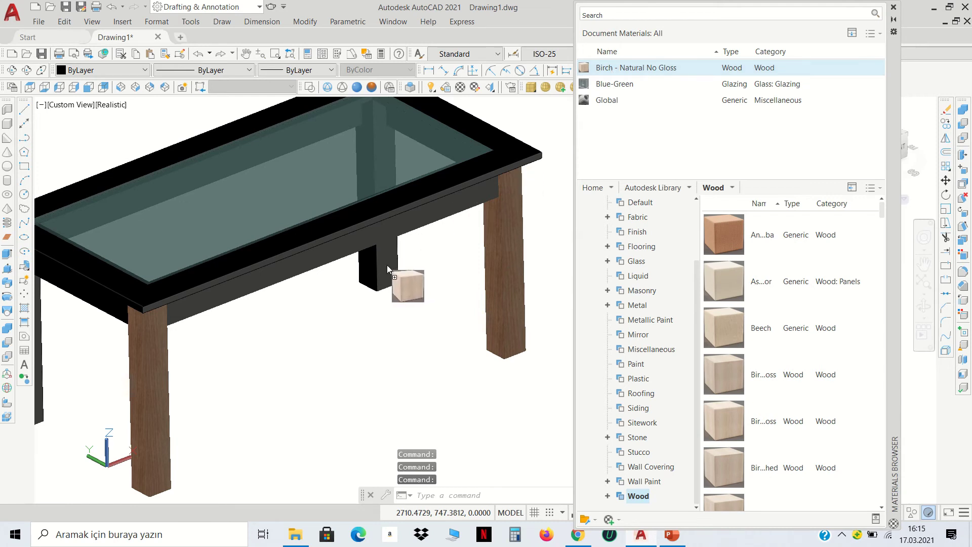
# Step: Apply Birch - Natural No Gloss wood to the front-left leg and the front rail
pyautogui.moveTo(391, 305); pyautogui.dragTo(477, 290, button='middle')
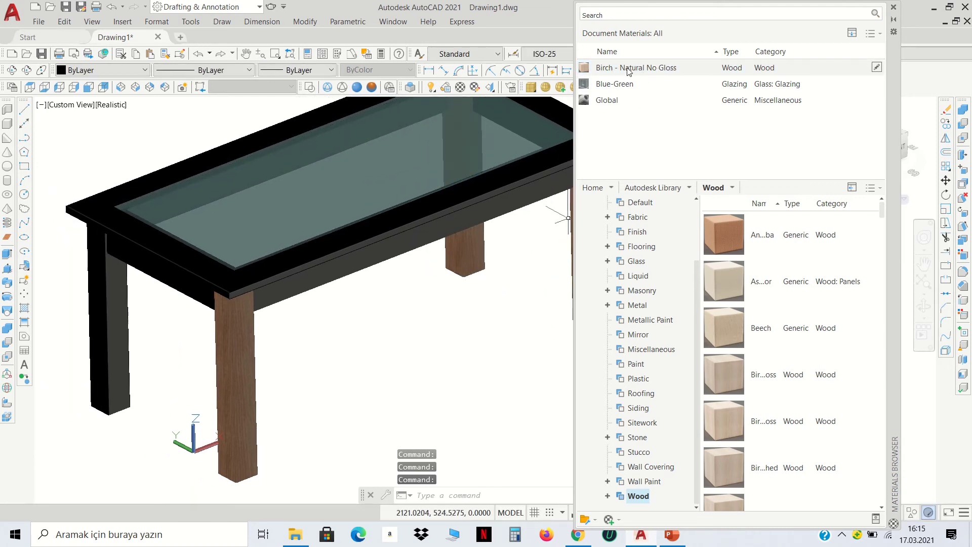
pyautogui.moveTo(628, 71); pyautogui.dragTo(114, 332)
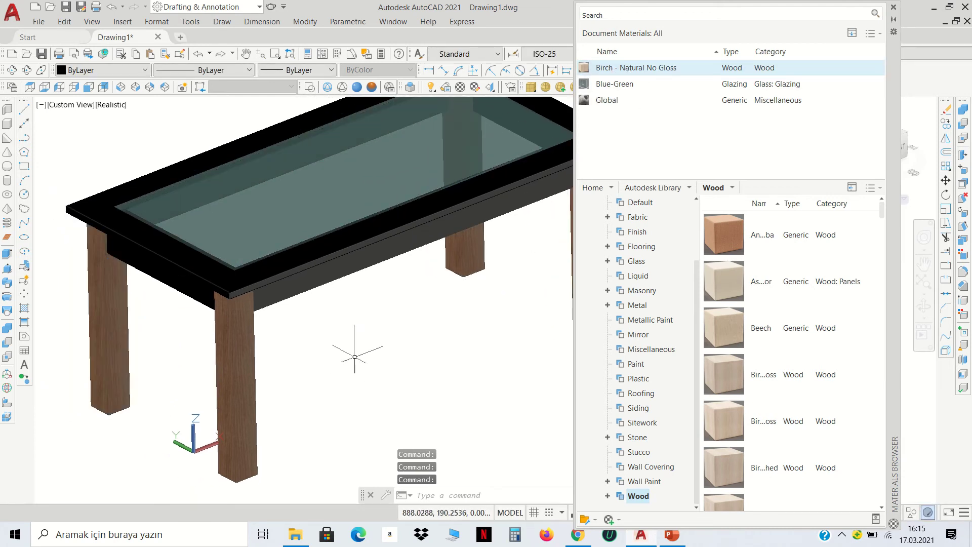
pyautogui.scroll(-2, 327, 385)
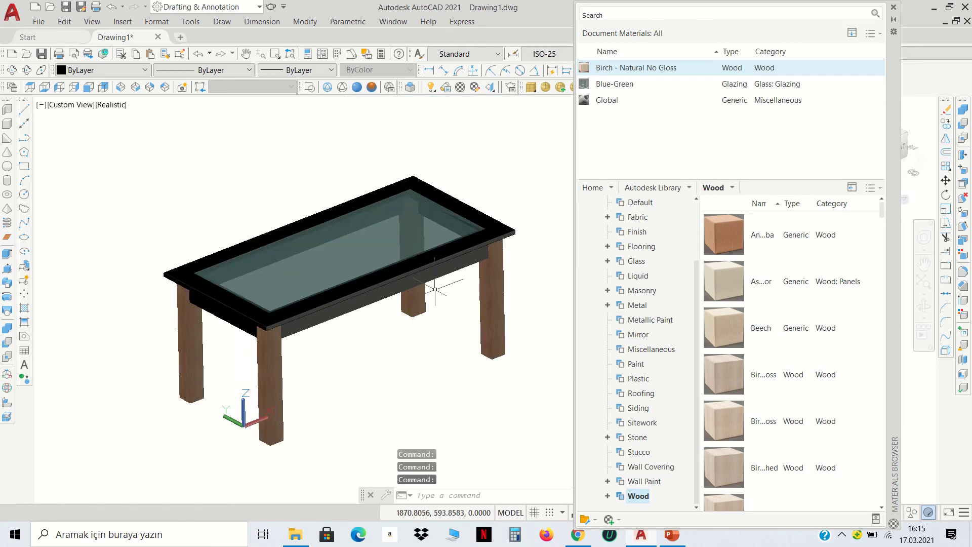
pyautogui.scroll(2, 435, 289)
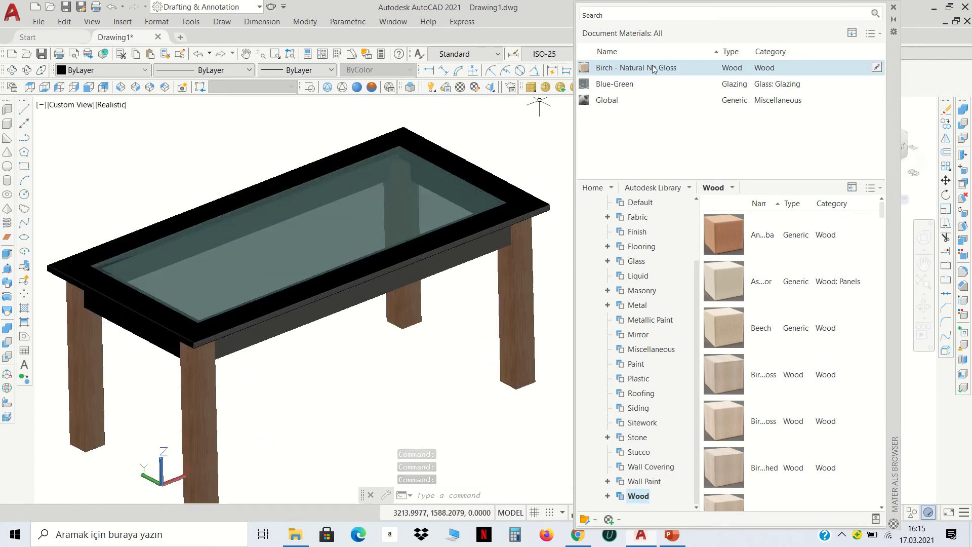
pyautogui.moveTo(645, 71); pyautogui.dragTo(349, 297)
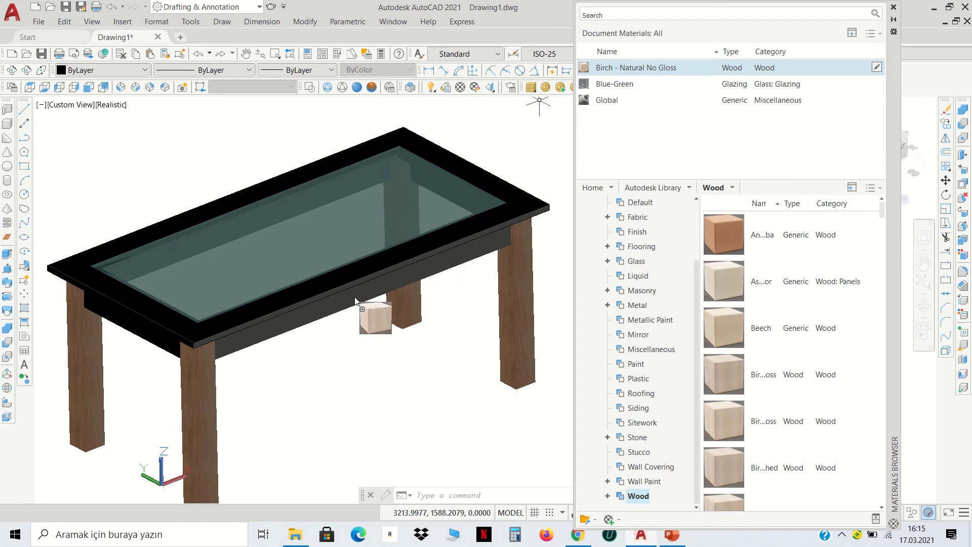
pyautogui.scroll(3, 349, 297)
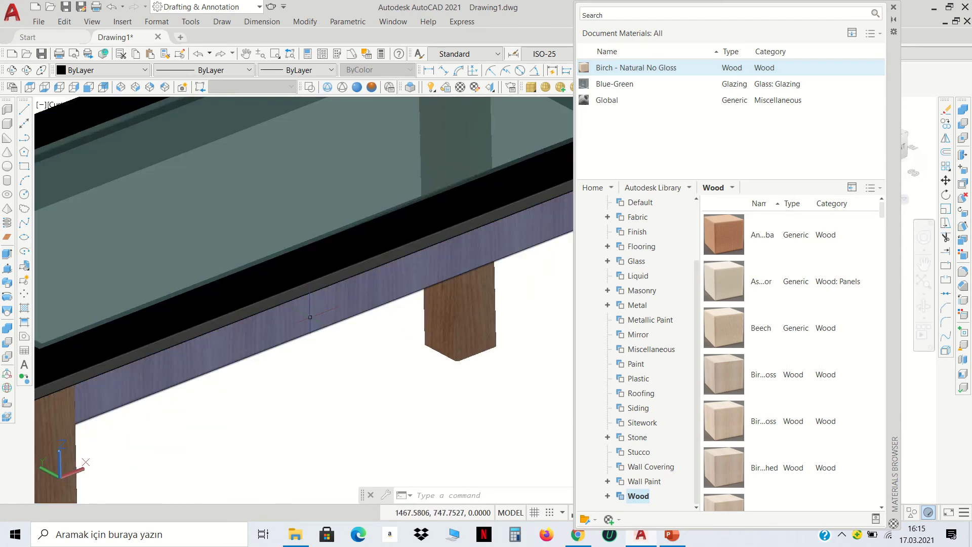
pyautogui.scroll(-3, 310, 317)
pyautogui.scroll(-1, 446, 304)
pyautogui.moveTo(449, 317); pyautogui.dragTo(453, 275, button='middle')
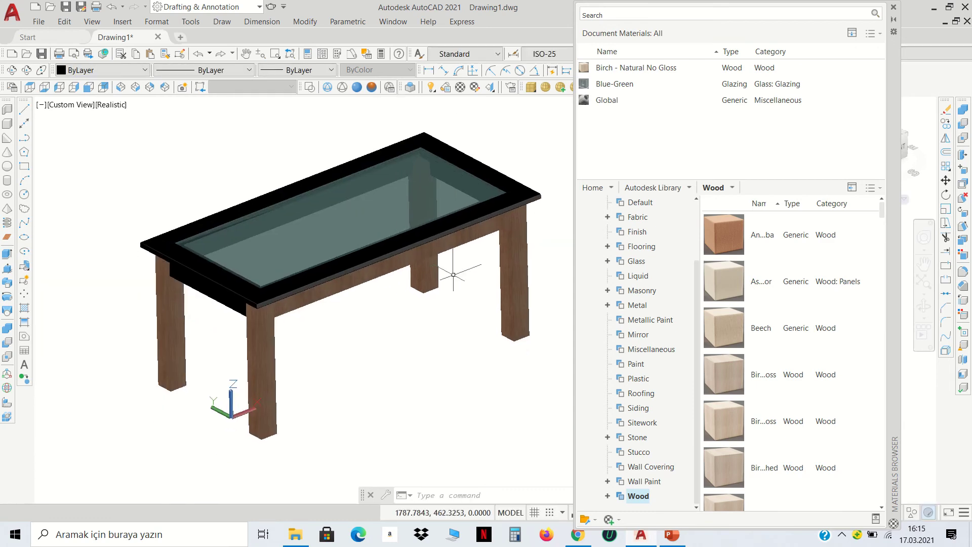
pyautogui.scroll(3, 454, 275)
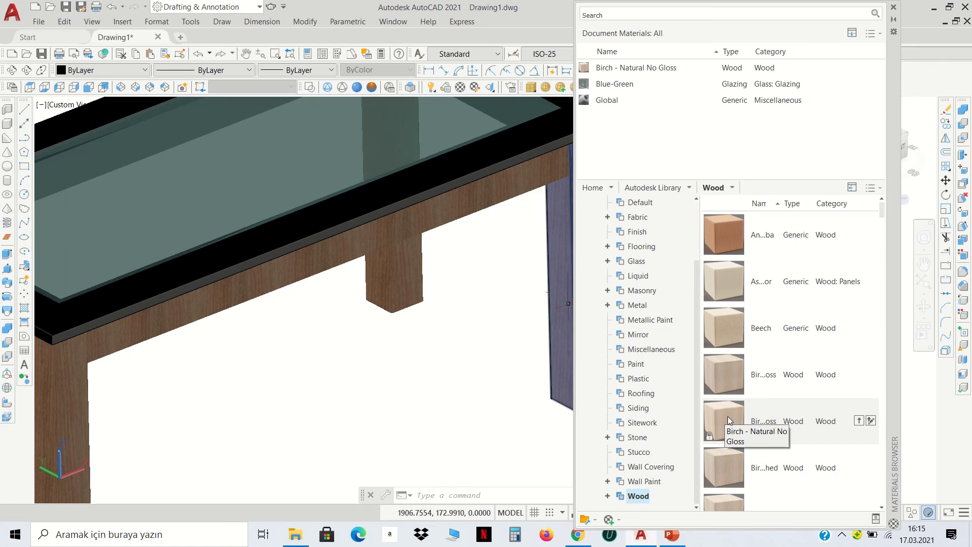
# Step: Add a Birch - Natural No Gloss(1) copy and rotate its wood texture 90°
pyautogui.moveTo(728, 416); pyautogui.dragTo(442, 206)
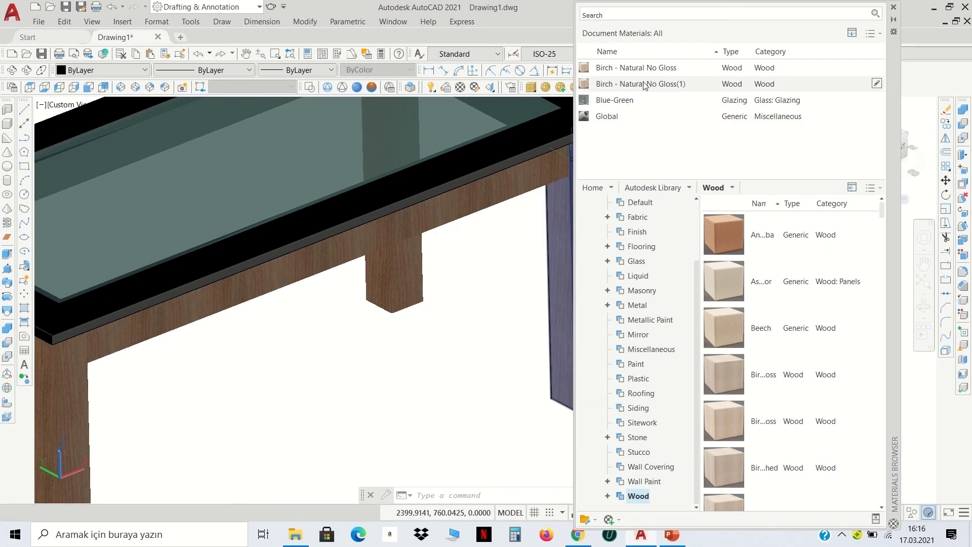
pyautogui.doubleClick(676, 85)
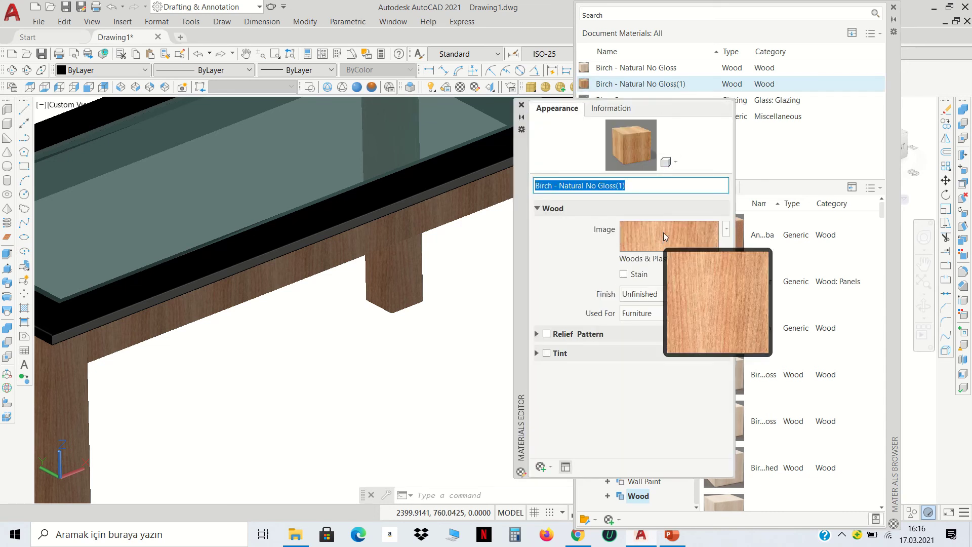
pyautogui.click(663, 235)
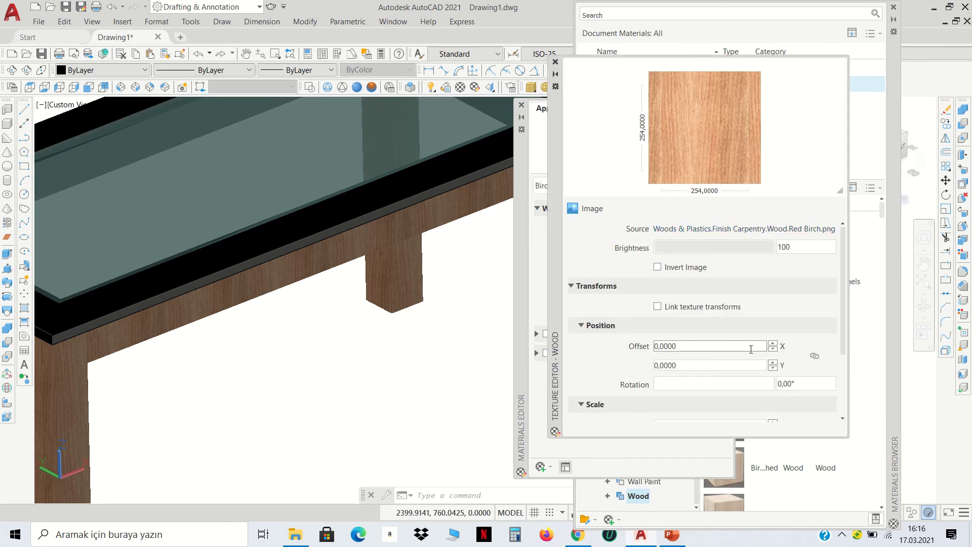
pyautogui.moveTo(843, 299); pyautogui.dragTo(840, 343)
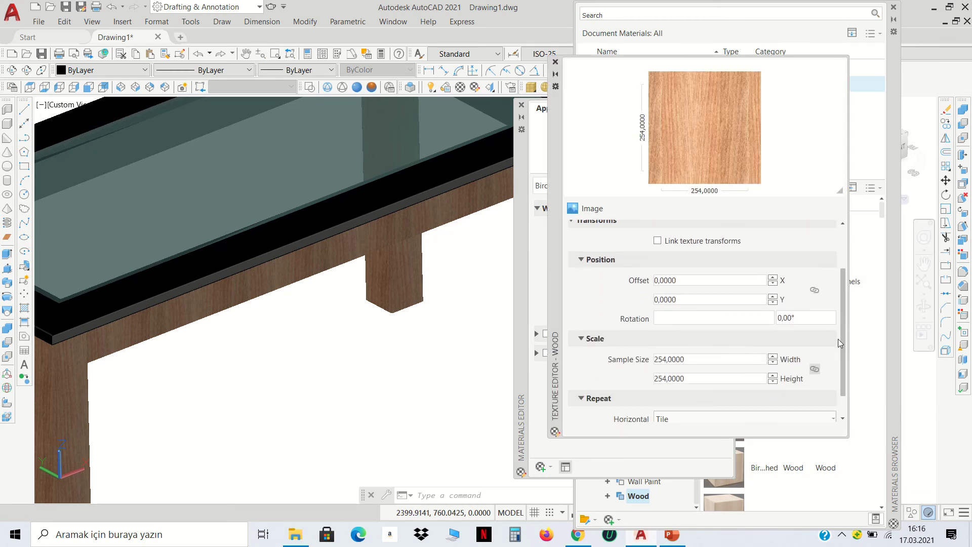
pyautogui.click(780, 317)
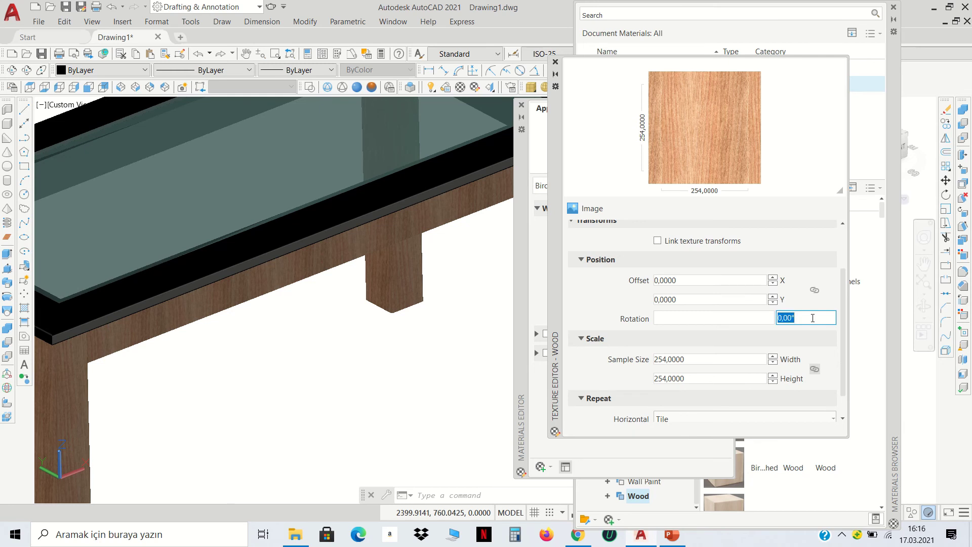
pyautogui.write('90')
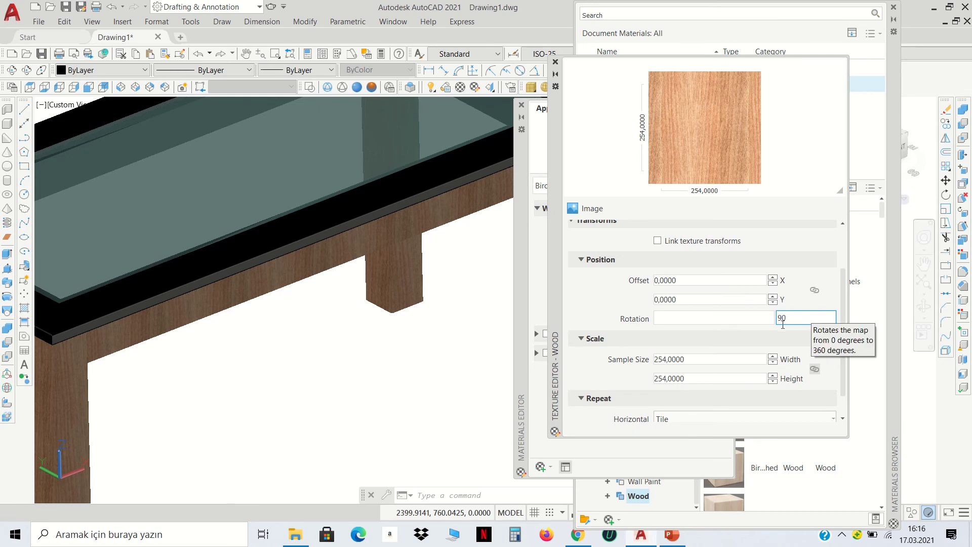
pyautogui.press('Return')
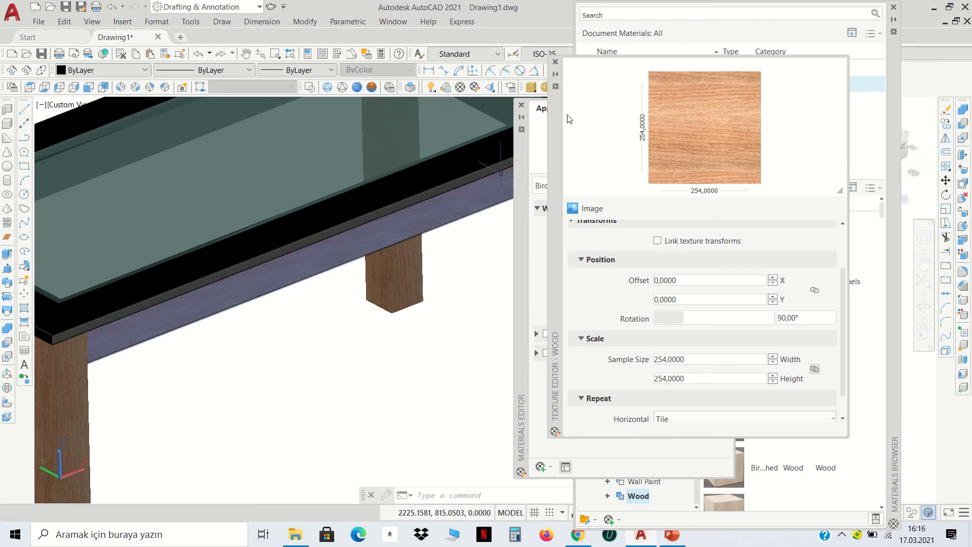
pyautogui.click(556, 62)
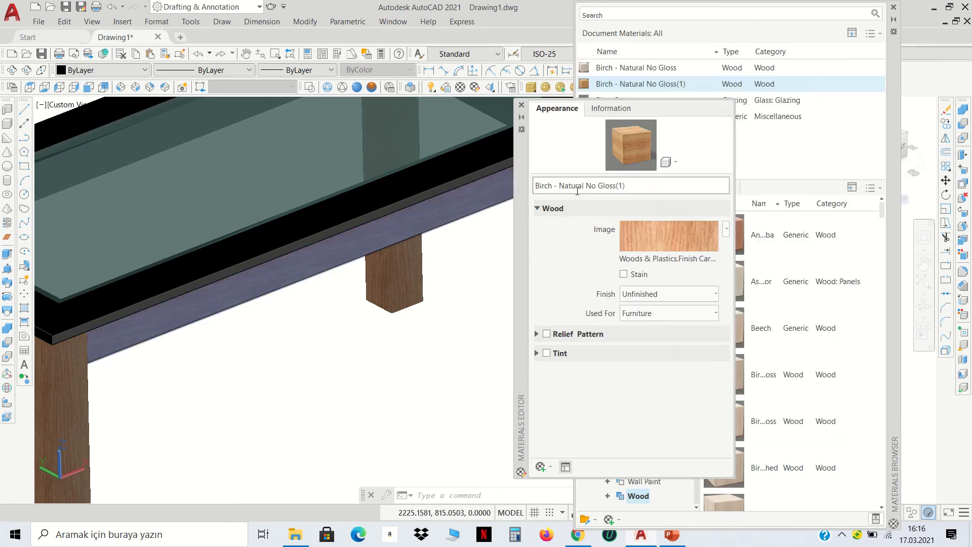
# Step: Apply the rotated-grain Birch copy to the table
pyautogui.click(522, 104)
pyautogui.scroll(-5, 482, 243)
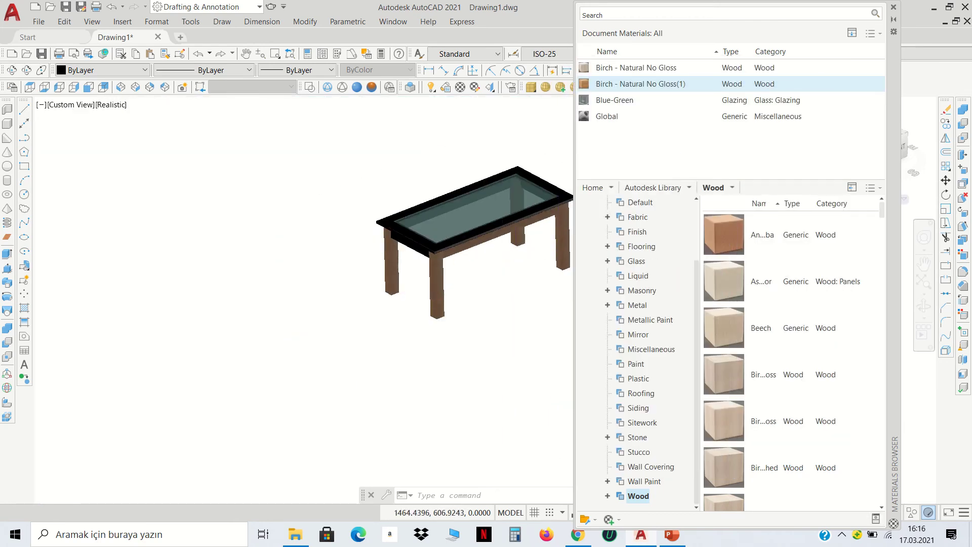
pyautogui.scroll(4, 482, 243)
pyautogui.scroll(2, 483, 243)
pyautogui.scroll(3, 387, 258)
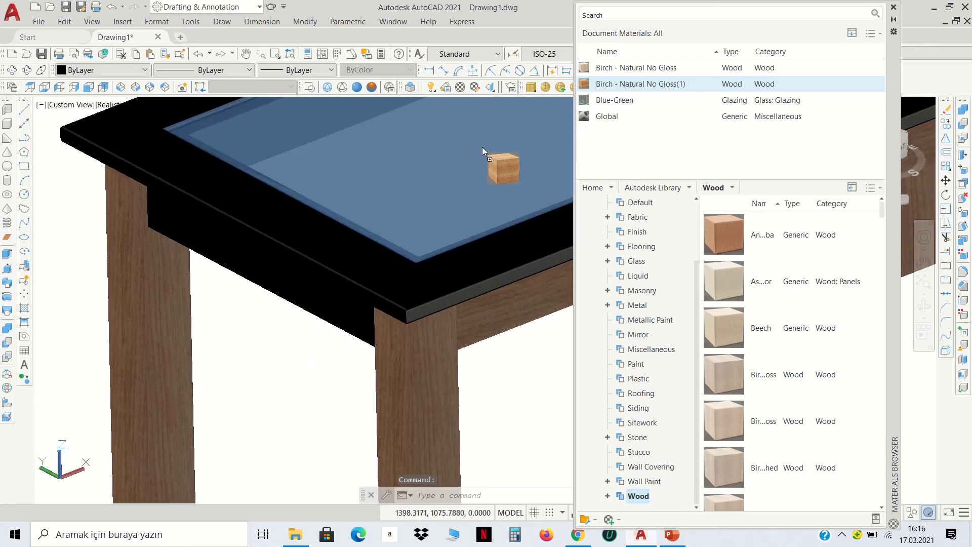
pyautogui.moveTo(622, 88); pyautogui.dragTo(301, 280)
pyautogui.scroll(-5, 301, 281)
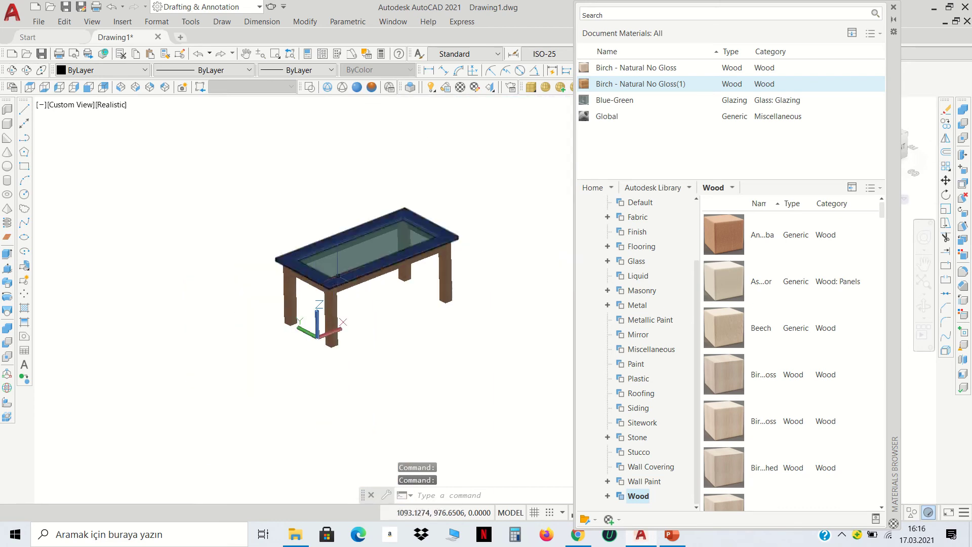
pyautogui.scroll(3, 347, 349)
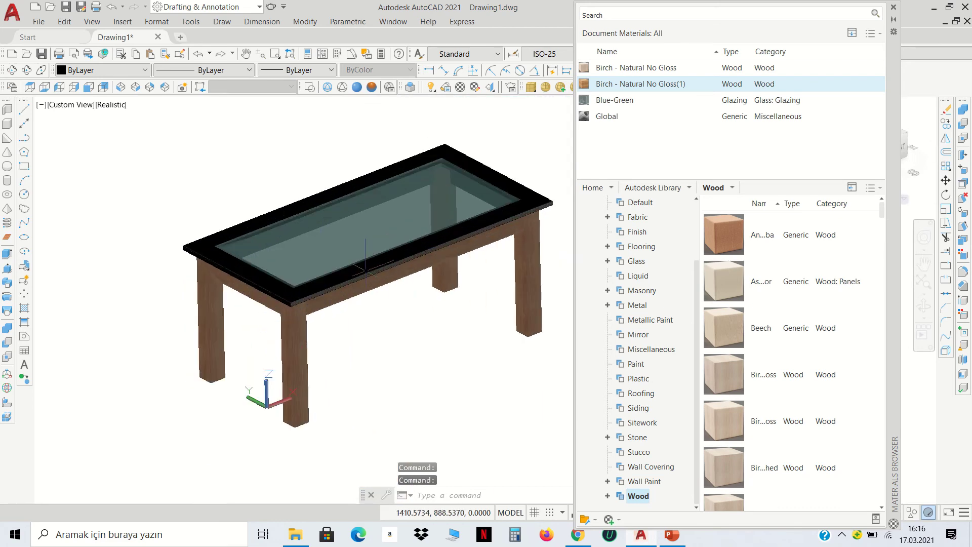
# Step: Orbit the table to inspect it from underneath
pyautogui.click(27, 71)
pyautogui.moveTo(463, 216)
pyautogui.mouseDown()
pyautogui.moveTo(509, 373)
pyautogui.moveTo(484, 298)
pyautogui.mouseUp()
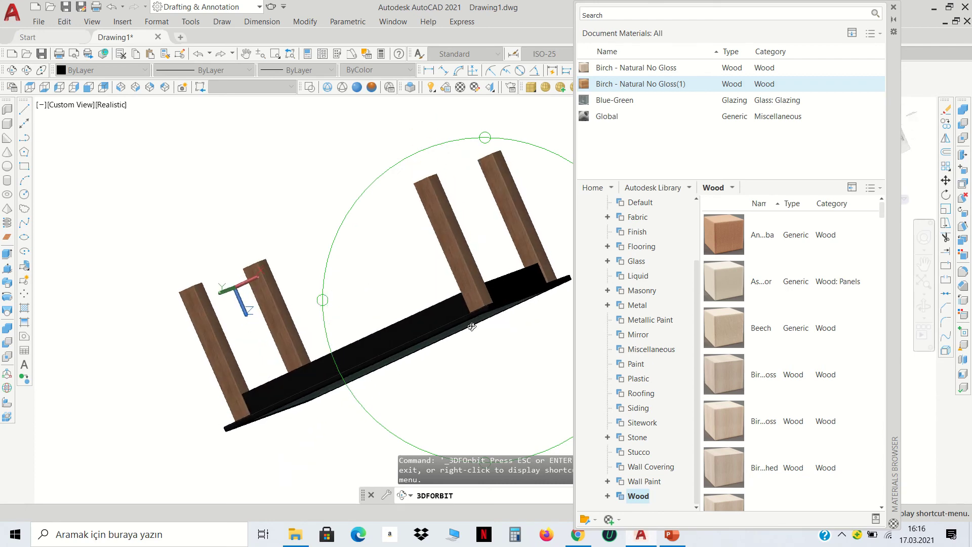
pyautogui.scroll(3, 483, 298)
pyautogui.scroll(3, 484, 297)
pyautogui.rightClick(476, 276)
pyautogui.click(488, 282)
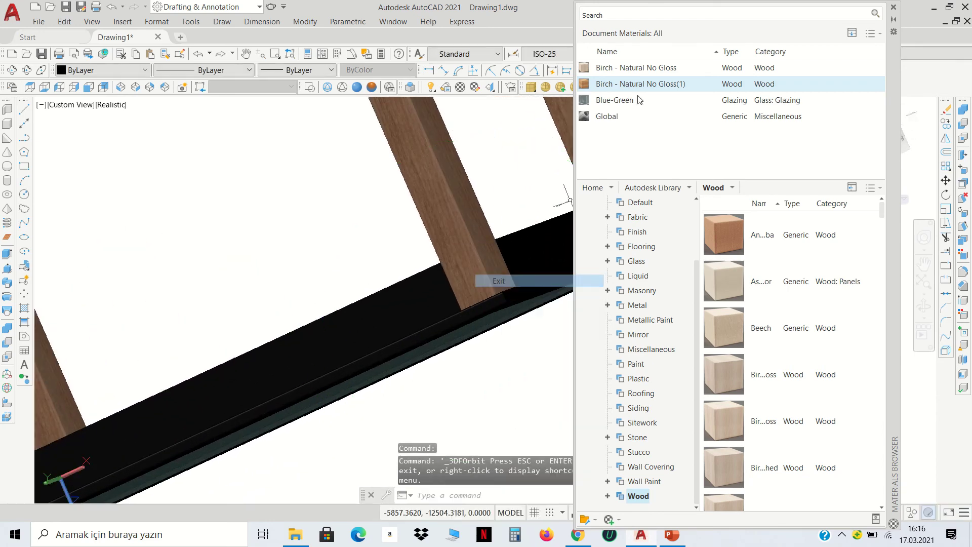
# Step: Apply the rotated-grain Birch to the crossbeam, then orbit back to view the glass top
pyautogui.moveTo(628, 88)
pyautogui.mouseDown()
pyautogui.moveTo(571, 213)
pyautogui.moveTo(428, 263)
pyautogui.moveTo(385, 306)
pyautogui.mouseUp()
pyautogui.scroll(-2, 385, 306)
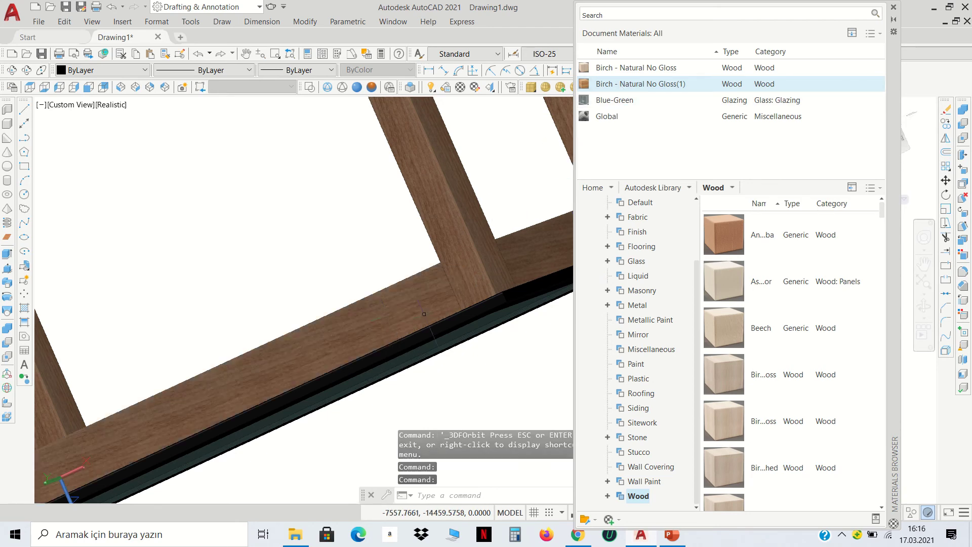
pyautogui.scroll(-5, 422, 210)
pyautogui.scroll(-2, 421, 210)
pyautogui.scroll(2, 422, 210)
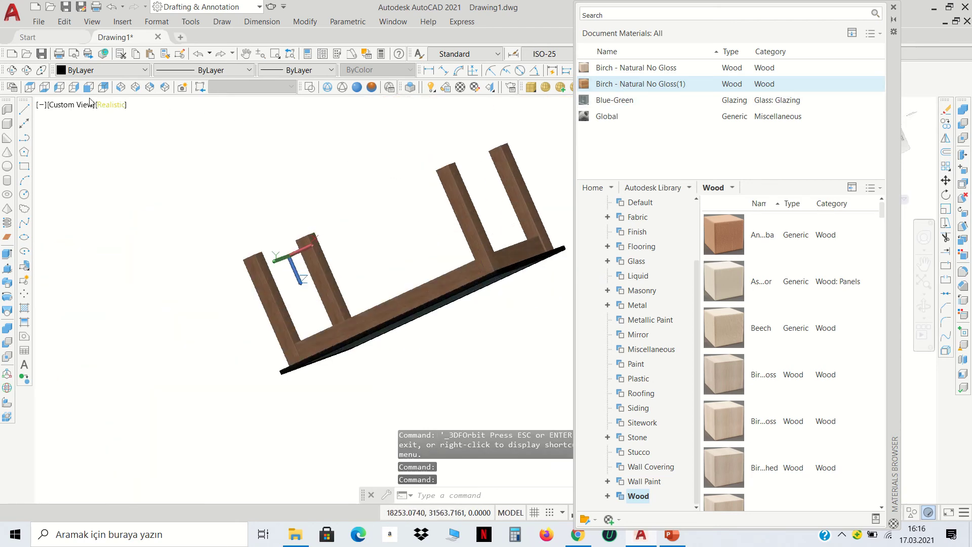
pyautogui.moveTo(391, 337); pyautogui.dragTo(385, 257)
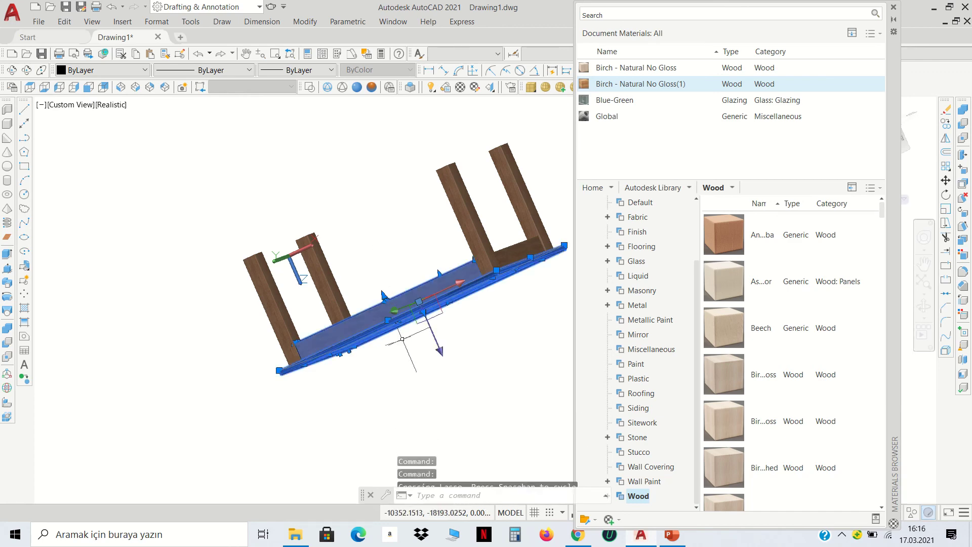
pyautogui.press('Escape')
pyautogui.press('Escape')
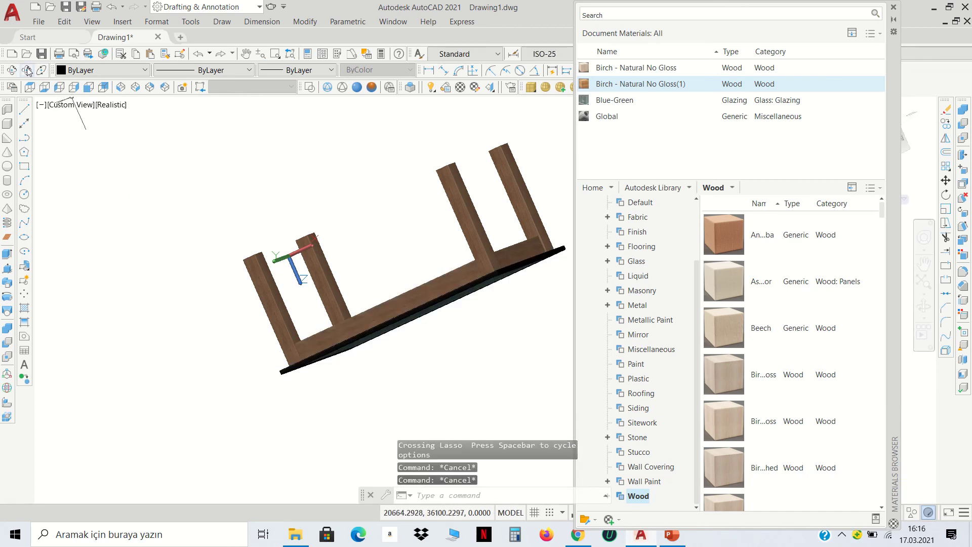
pyautogui.click(28, 71)
pyautogui.moveTo(481, 324)
pyautogui.mouseDown()
pyautogui.moveTo(470, 338)
pyautogui.moveTo(400, 300)
pyautogui.moveTo(446, 283)
pyautogui.moveTo(441, 309)
pyautogui.mouseUp()
# Step: Paint the table frame with the White paint material
pyautogui.press('Escape')
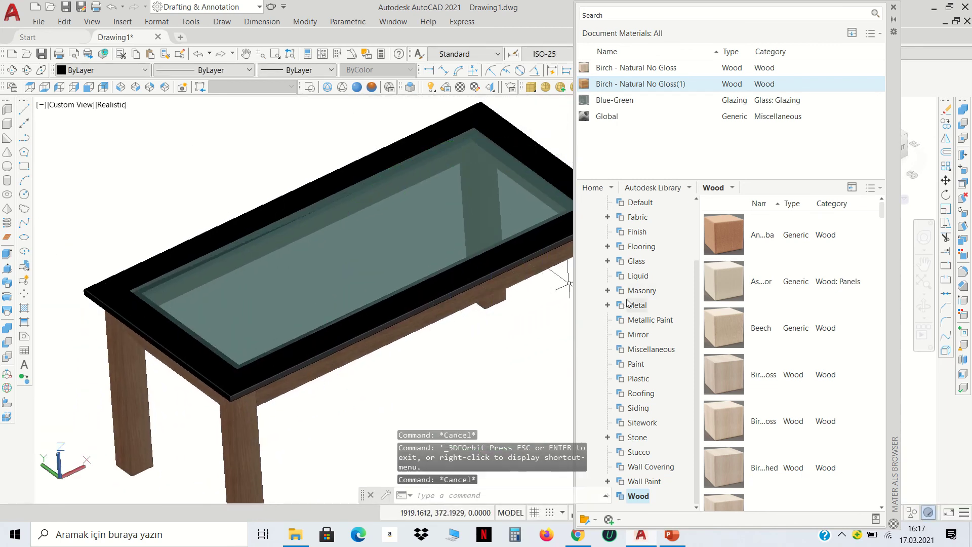
pyautogui.click(637, 364)
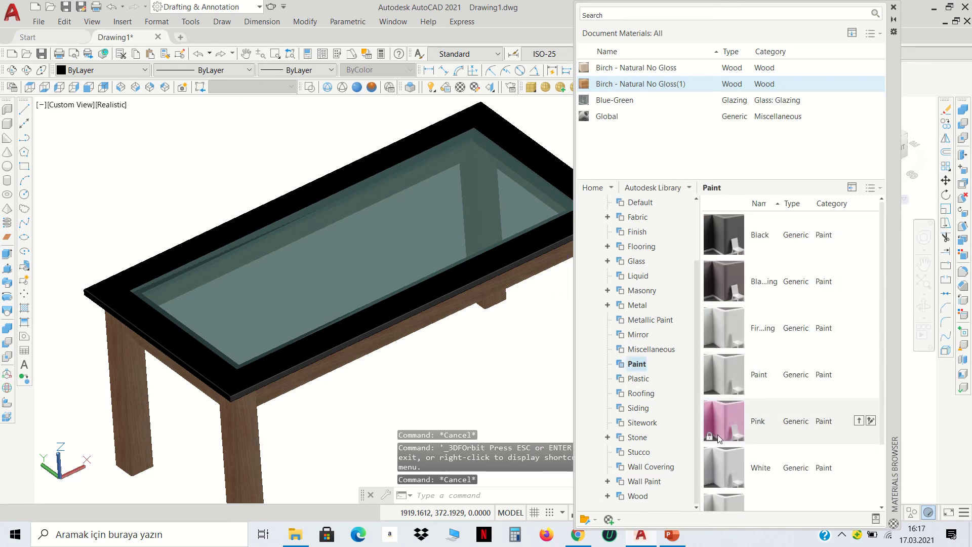
pyautogui.moveTo(717, 463); pyautogui.dragTo(511, 263)
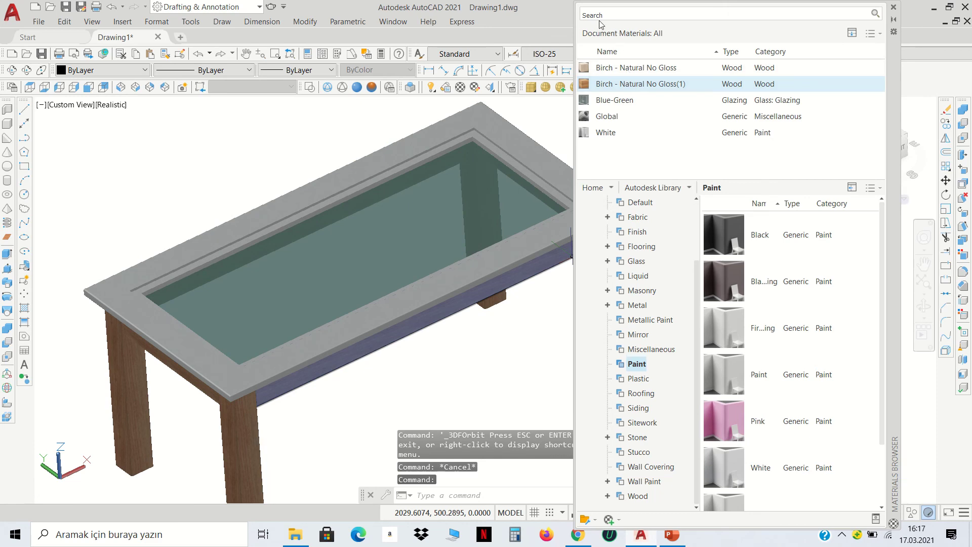
pyautogui.click(894, 8)
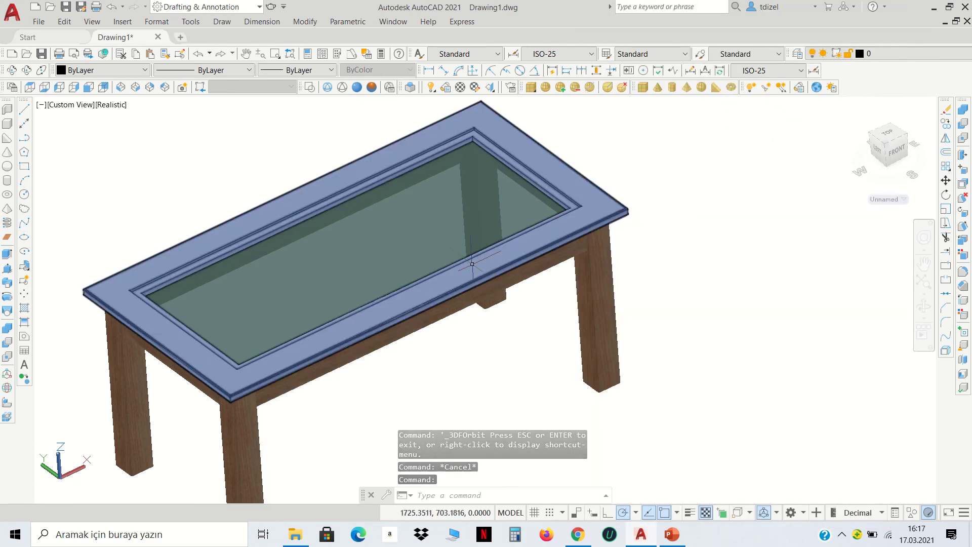
# Step: Switch the view to perspective, orbit to a lower front angle, and run RENDER
pyautogui.moveTo(557, 253)
pyautogui.keyDown('shift'); pyautogui.mouseDown(button='middle')
pyautogui.moveTo(662, 256)
pyautogui.moveTo(541, 265)
pyautogui.mouseUp(button='middle'); pyautogui.keyUp('shift')
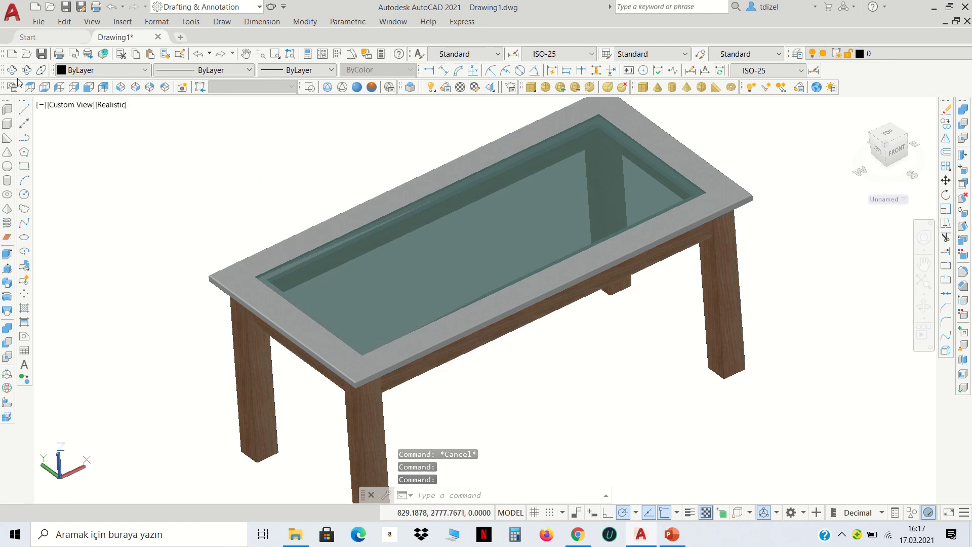
pyautogui.click(63, 108)
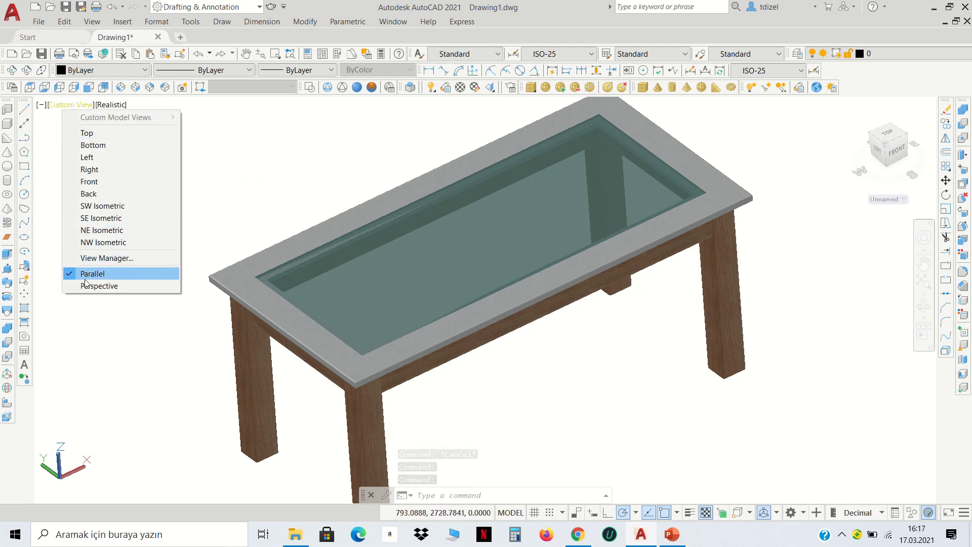
pyautogui.click(101, 284)
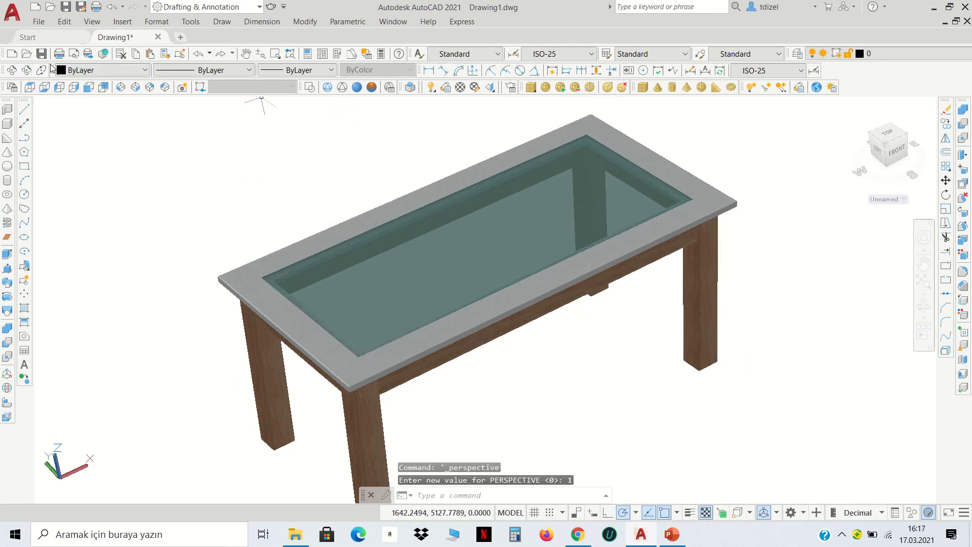
pyautogui.click(26, 71)
pyautogui.moveTo(420, 252)
pyautogui.mouseDown()
pyautogui.moveTo(434, 233)
pyautogui.moveTo(423, 237)
pyautogui.moveTo(554, 281)
pyautogui.moveTo(560, 246)
pyautogui.moveTo(564, 273)
pyautogui.moveTo(535, 244)
pyautogui.mouseUp()
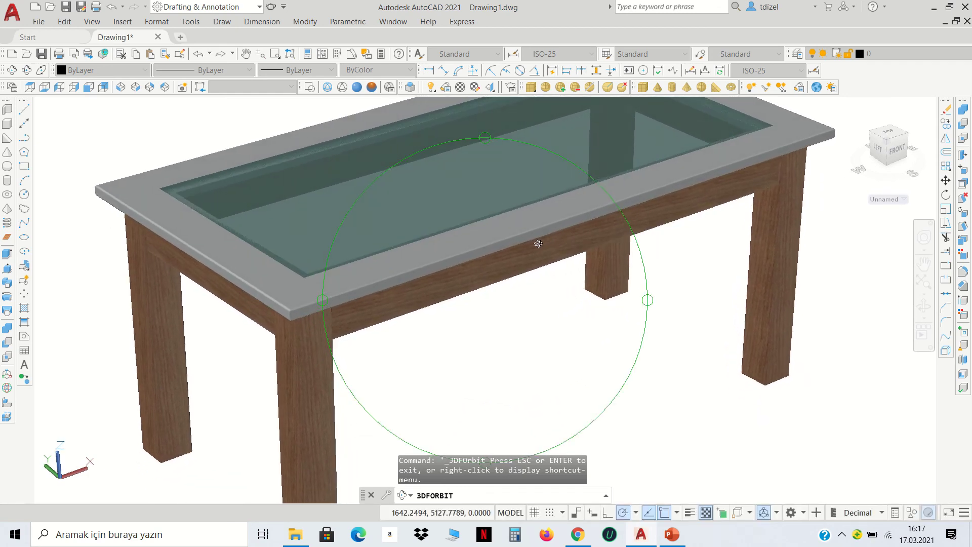
pyautogui.rightClick(536, 245)
pyautogui.click(562, 375)
pyautogui.click(385, 152)
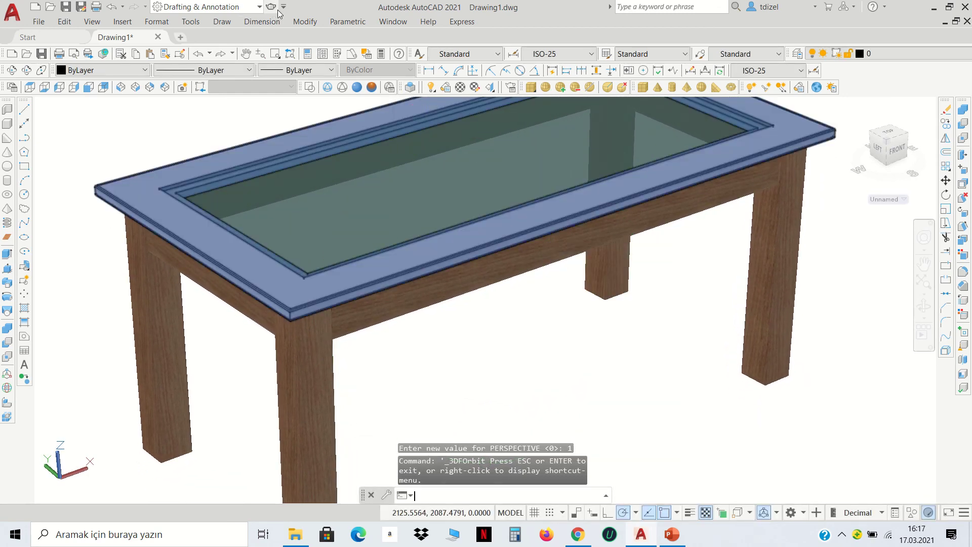
pyautogui.write('render')
pyautogui.press('Return')
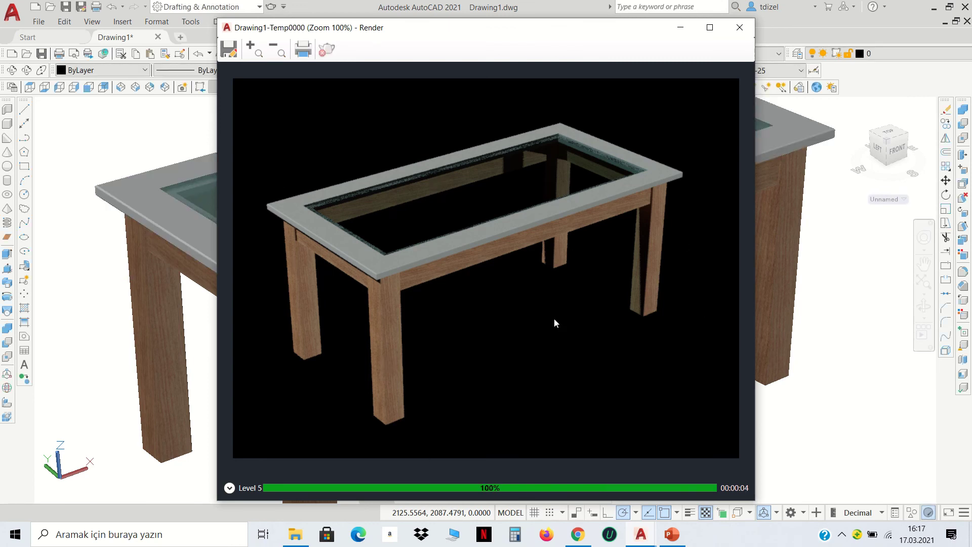
pyautogui.click(740, 27)
pyautogui.write('b')
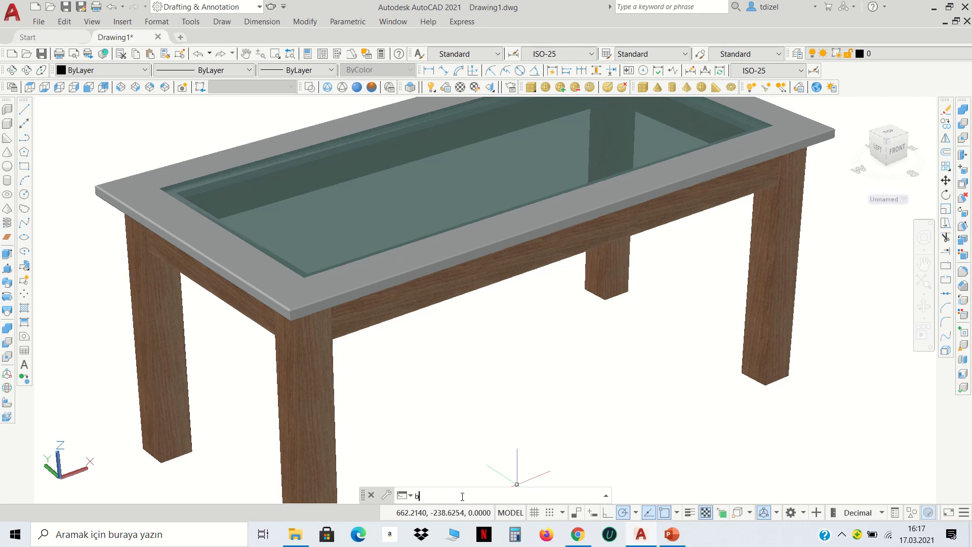
# Step: Set a Gradient background with top and bottom colours at luminance 100 (255,255,255)
pyautogui.write('a')
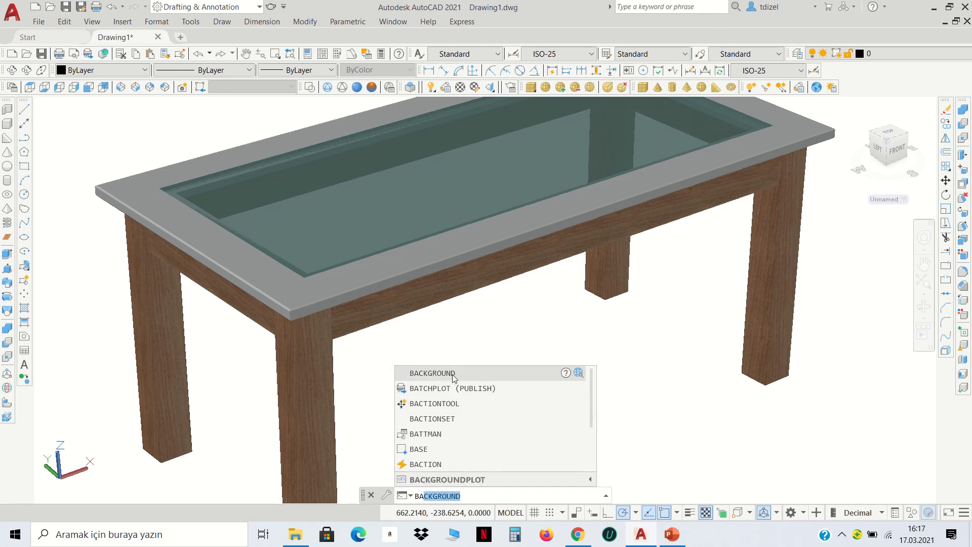
pyautogui.click(451, 373)
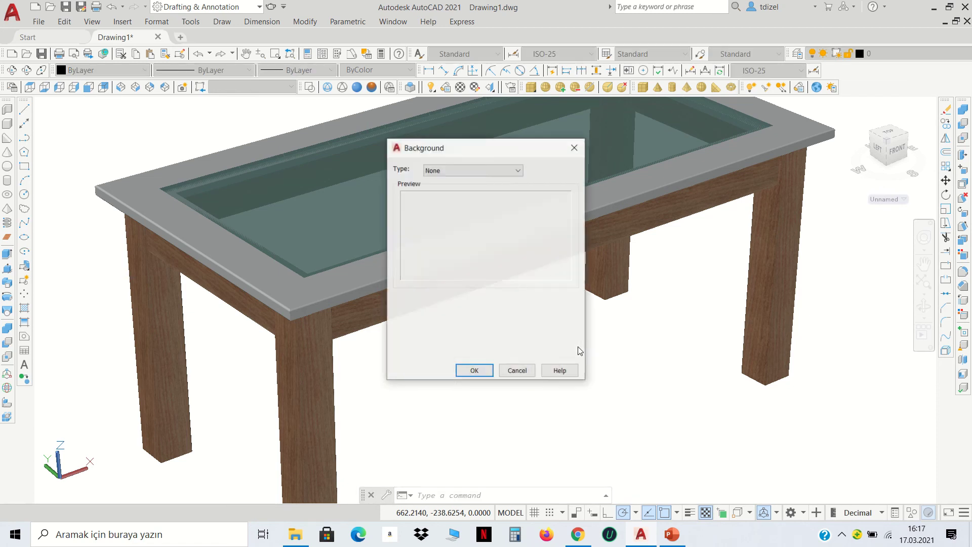
pyautogui.click(508, 170)
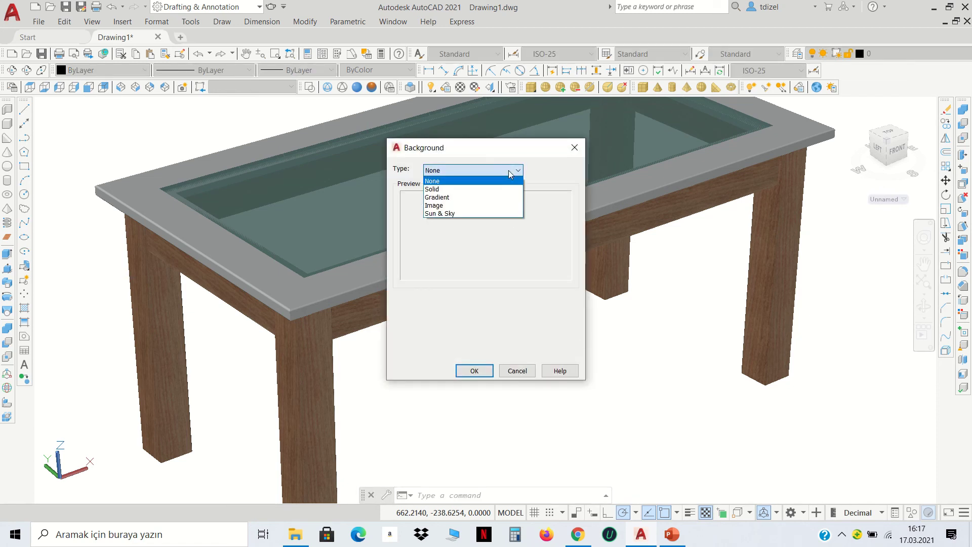
pyautogui.click(461, 196)
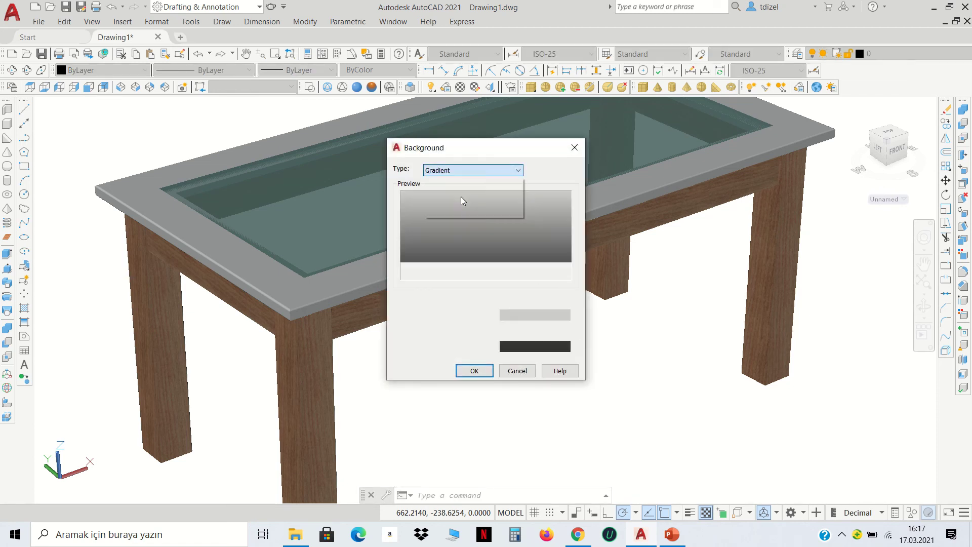
pyautogui.click(537, 317)
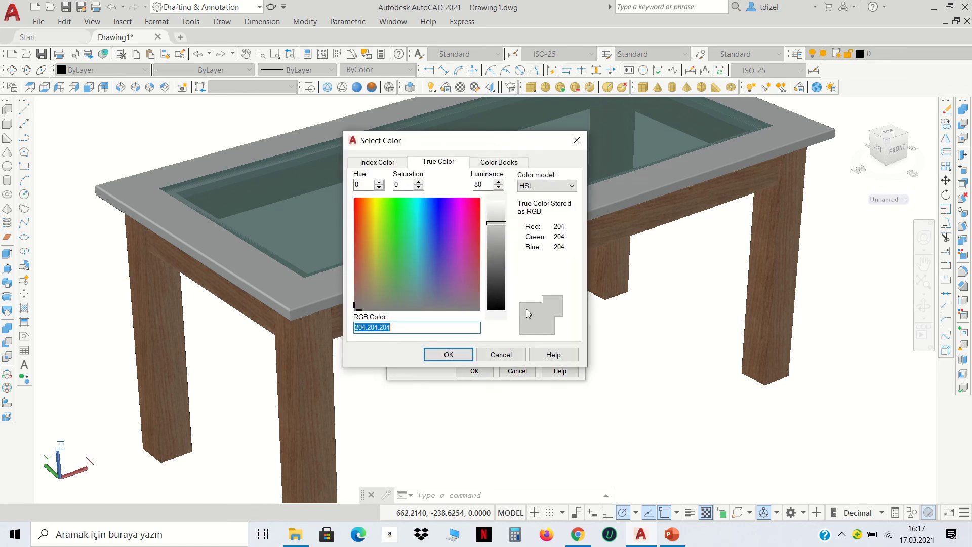
pyautogui.click(499, 207)
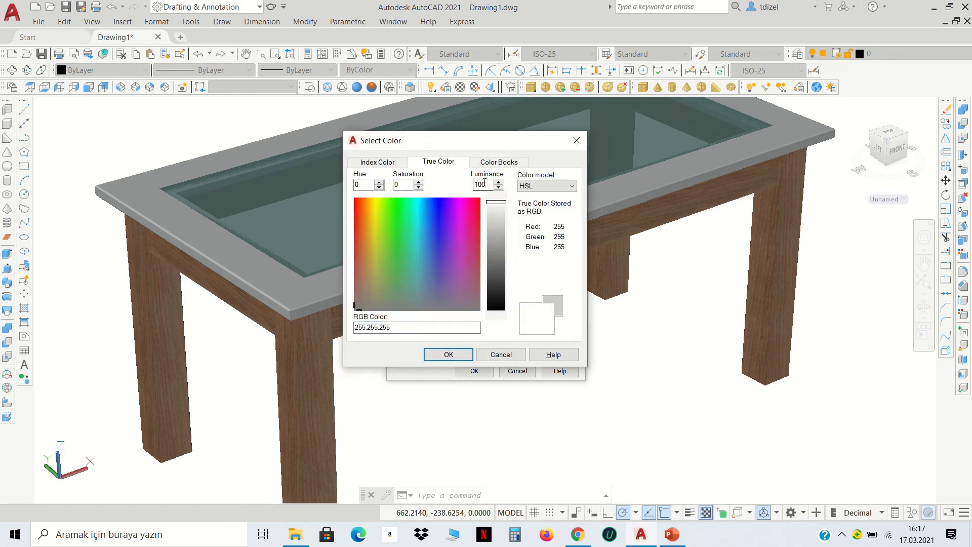
pyautogui.click(447, 354)
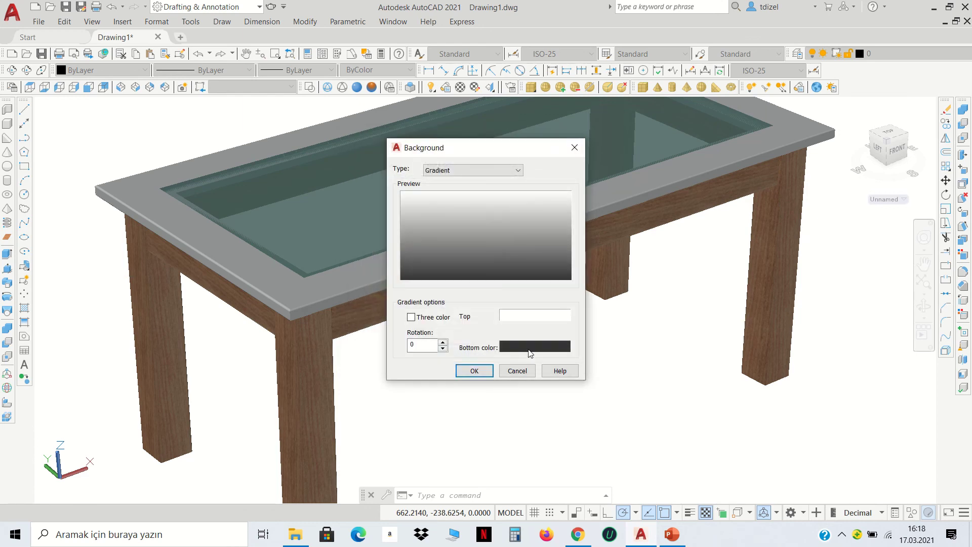
pyautogui.click(533, 348)
pyautogui.doubleClick(488, 182)
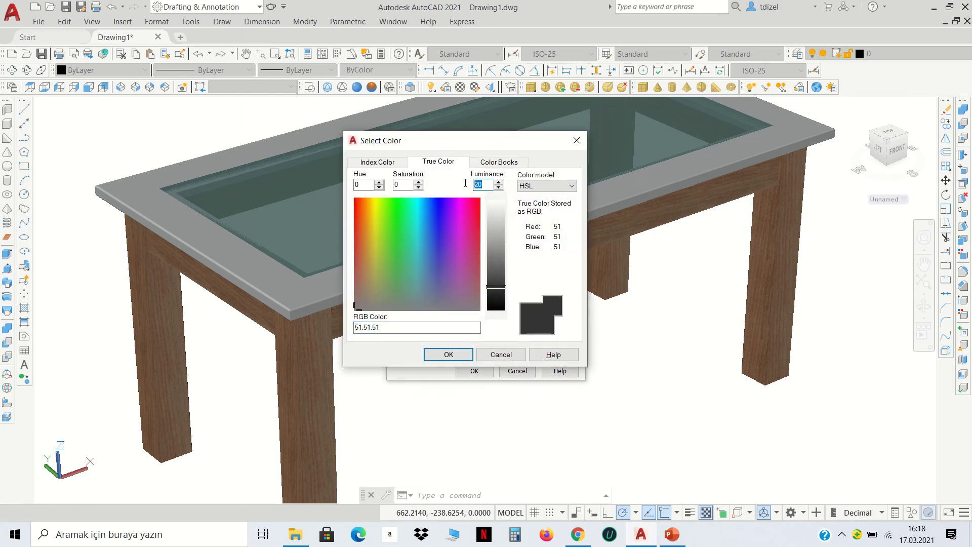
pyautogui.write('100')
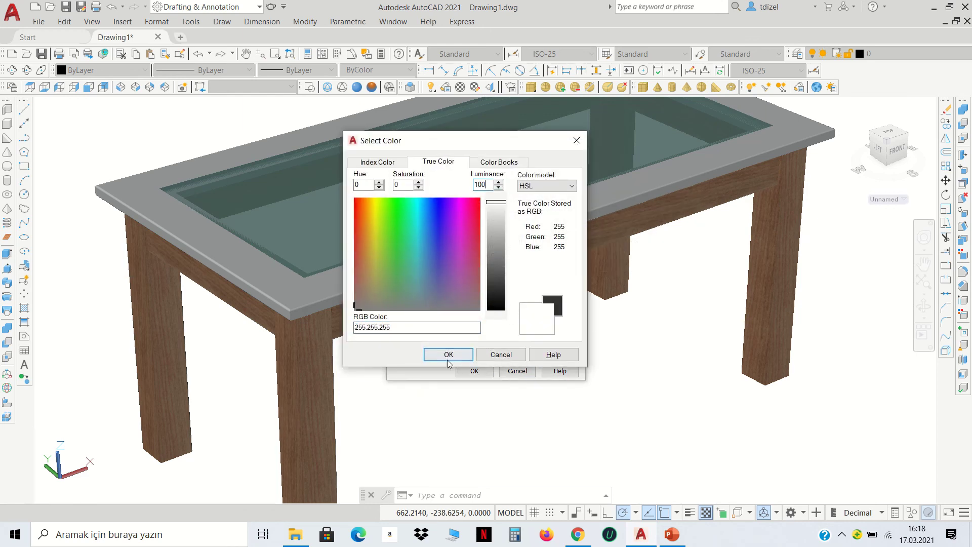
pyautogui.click(448, 355)
pyautogui.click(474, 371)
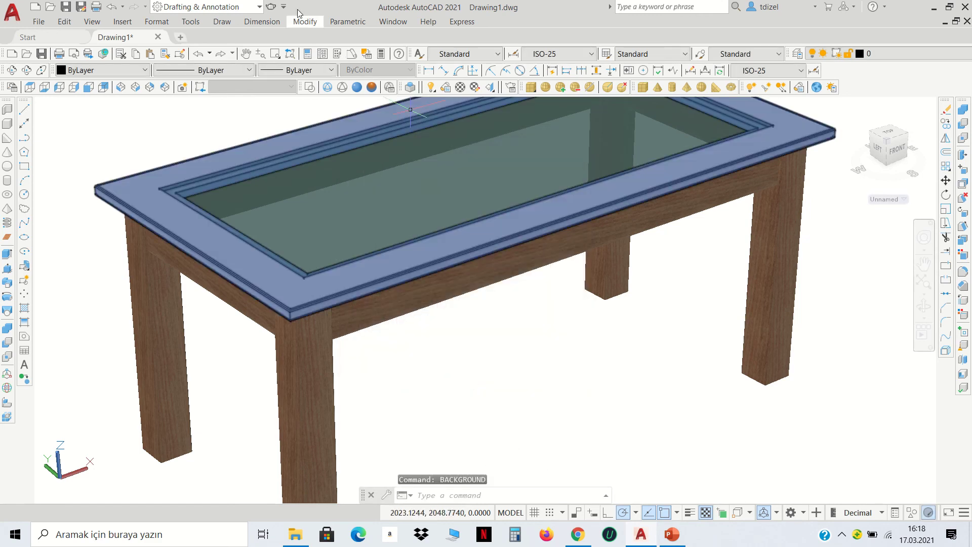
# Step: Render the current table view with Render to Size against the white gradient
pyautogui.click(271, 6)
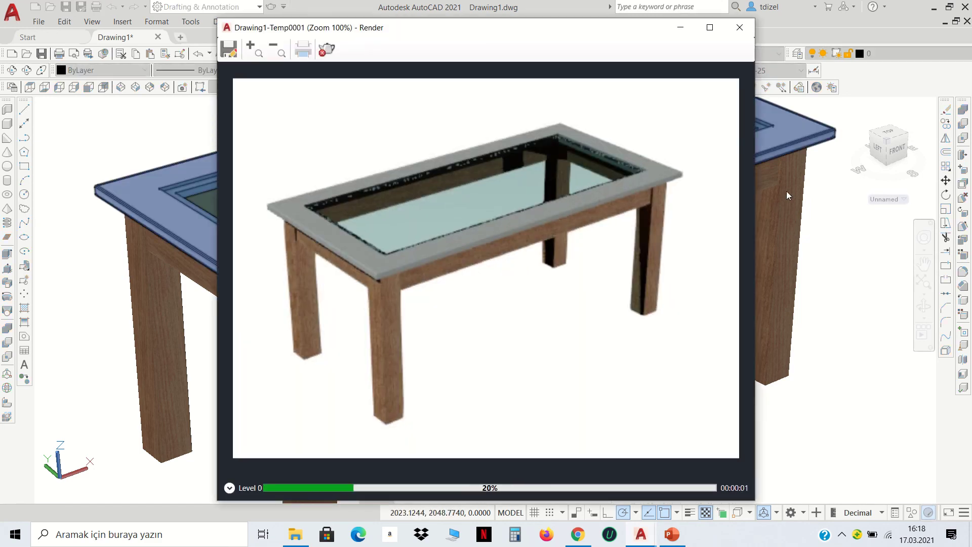